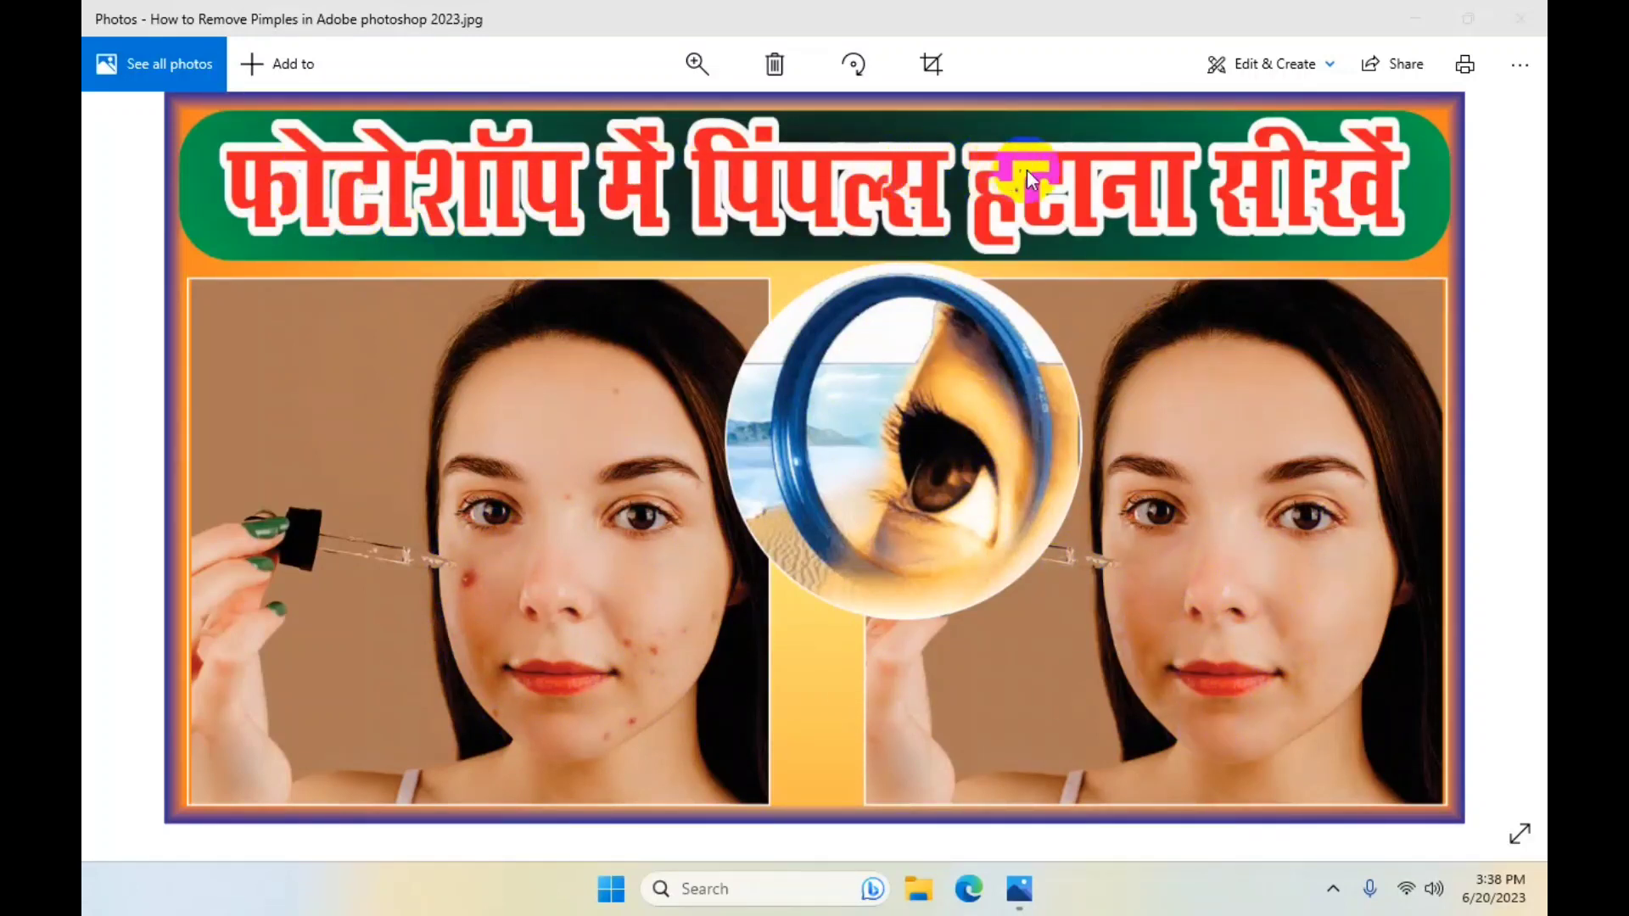
- Close the Windows Photos preview of the before-and-after pimple thumbnail
left_click(1321, 331)
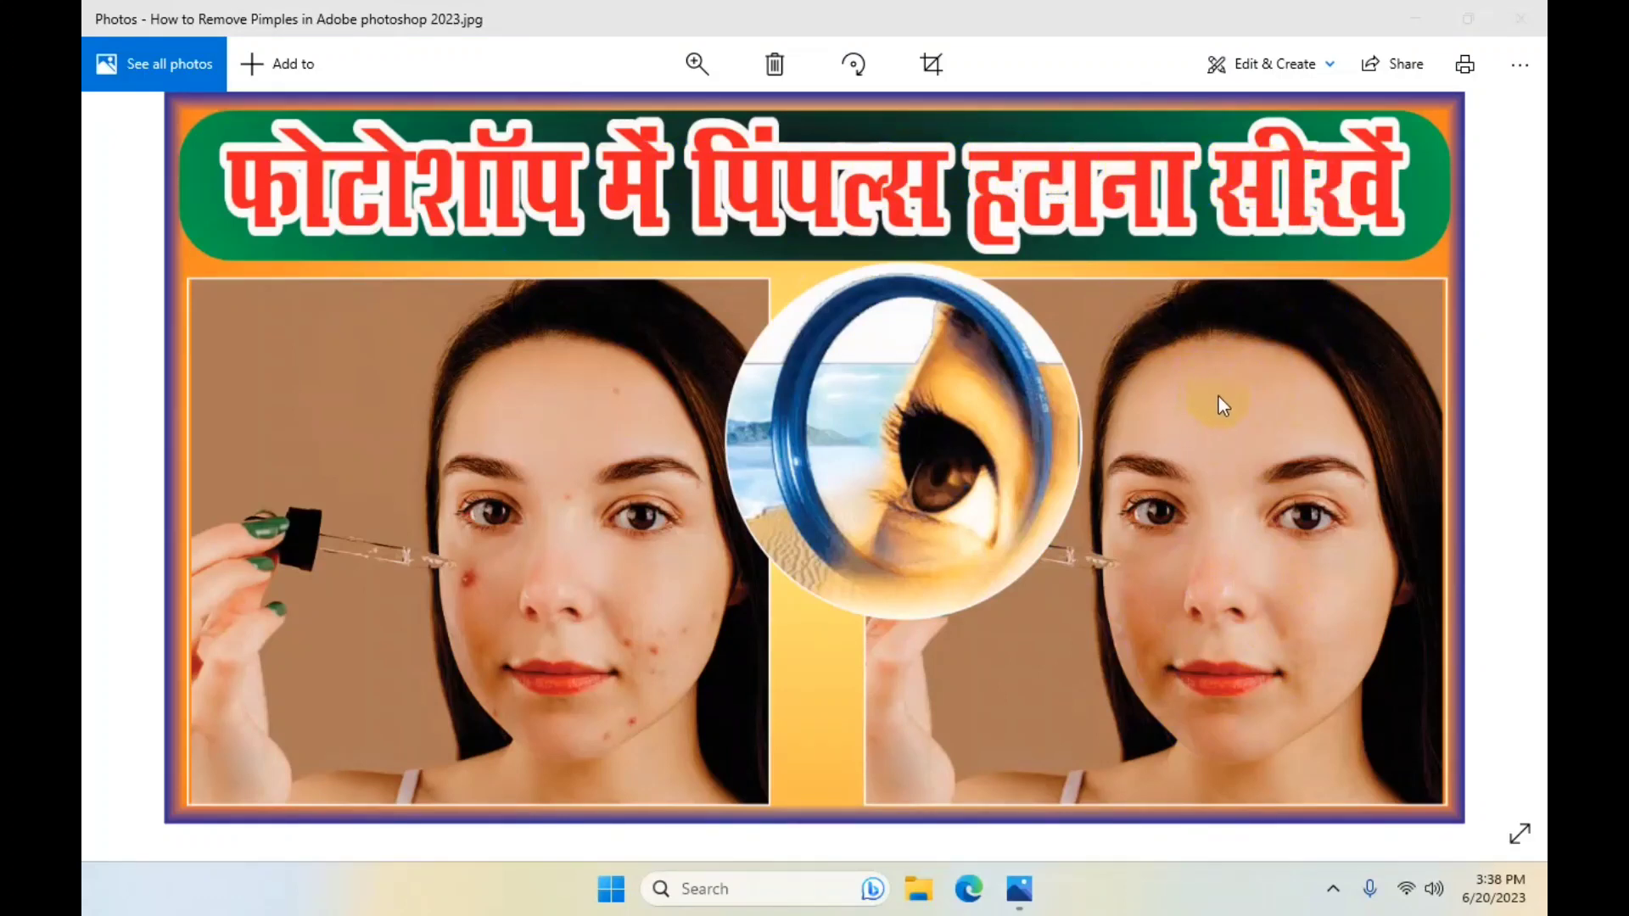
left_click(1519, 19)
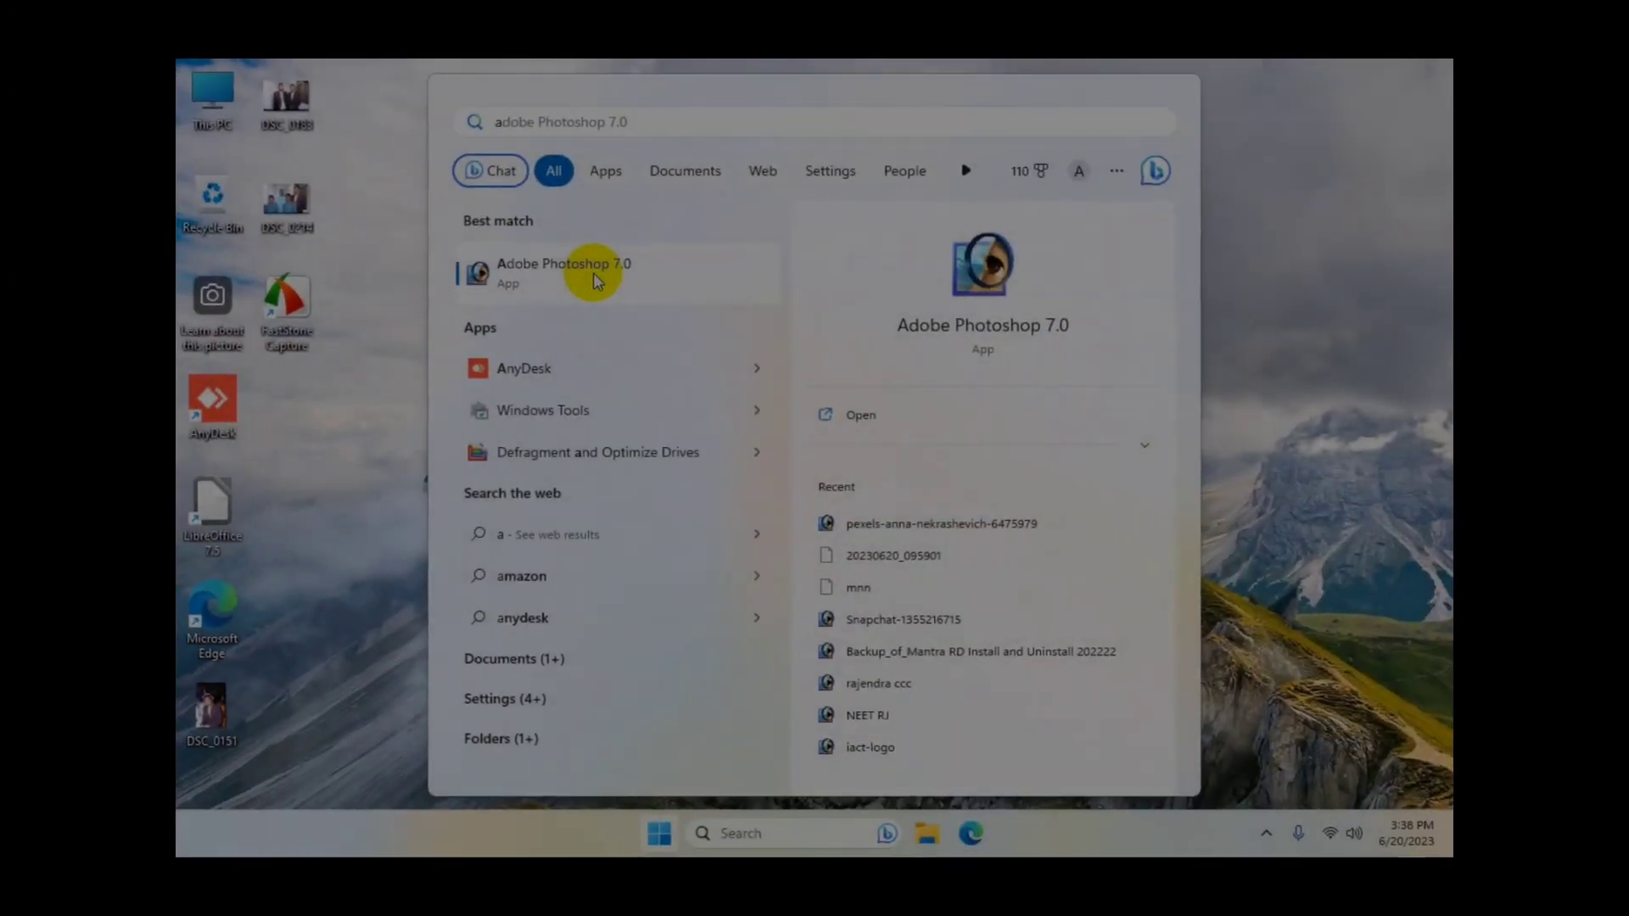
- Launch Adobe Photoshop 7.0 from the Start menu's best match result
left_click(593, 272)
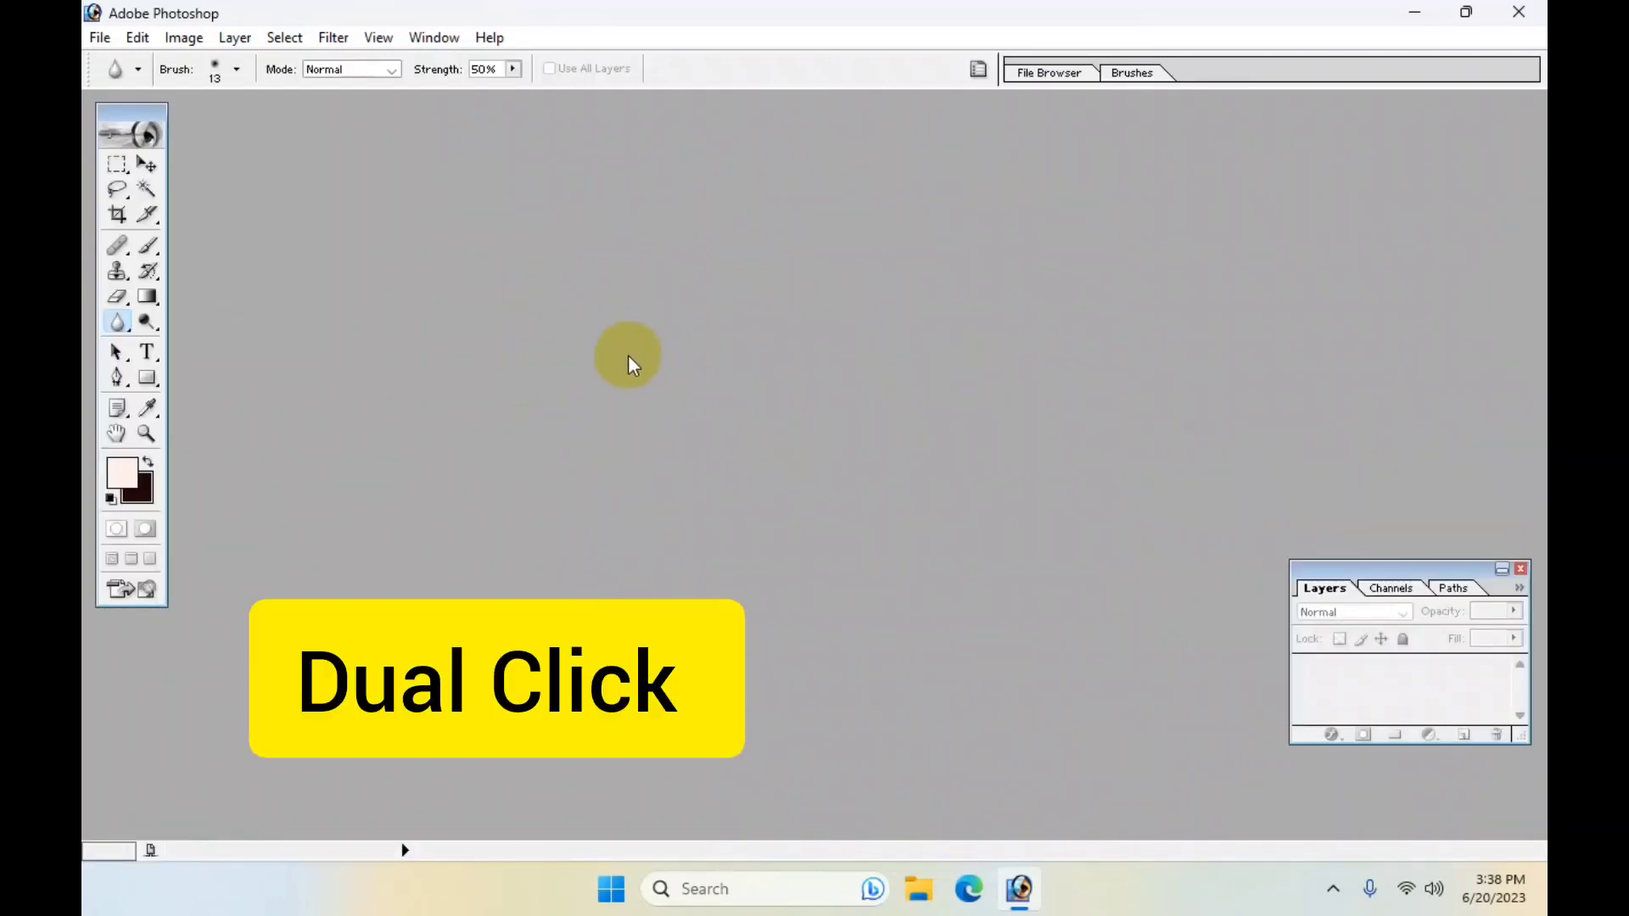
- Open pexels-anna-nekrashevich-6475979.jpg from the Only C (F:) drive
double_click(629, 309)
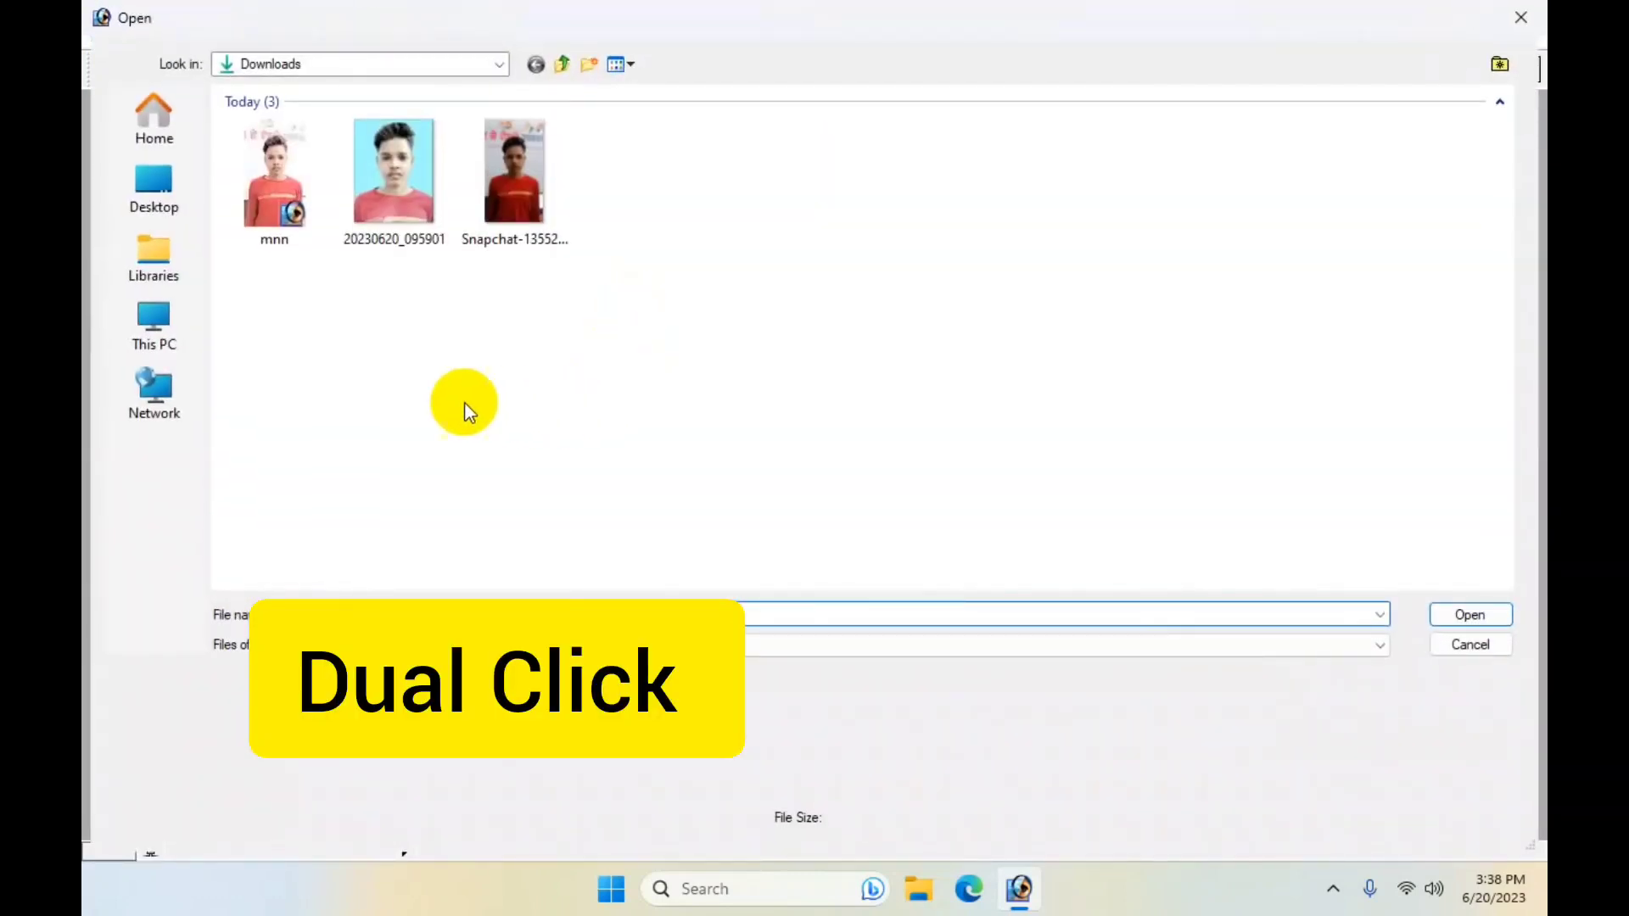
left_click(166, 337)
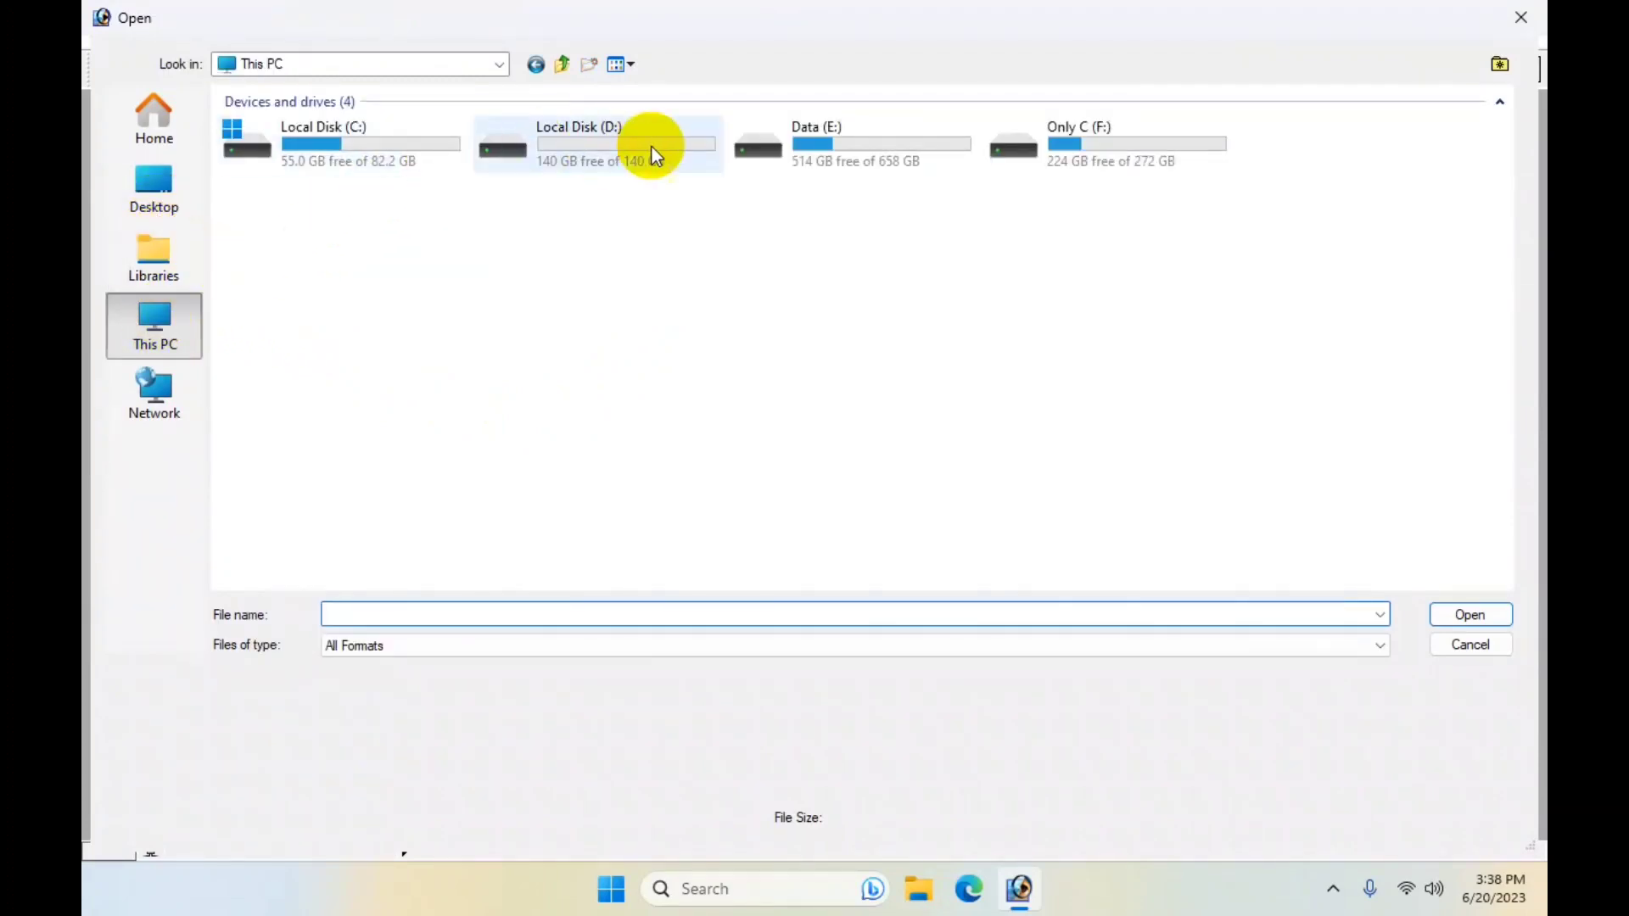
left_click(634, 167)
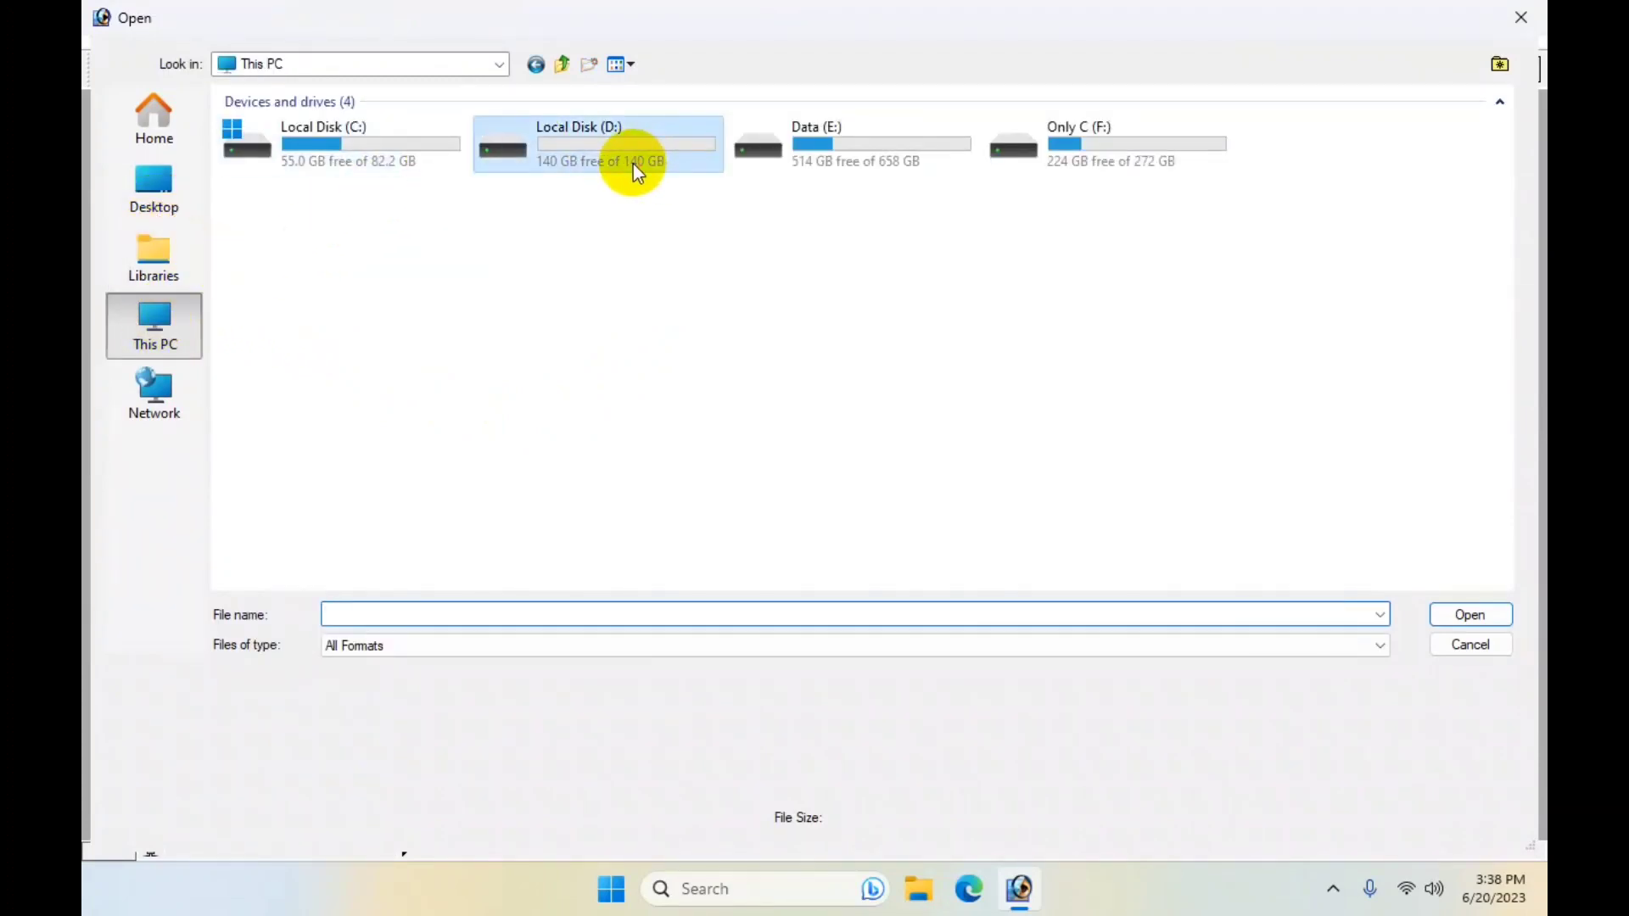
left_click(823, 140)
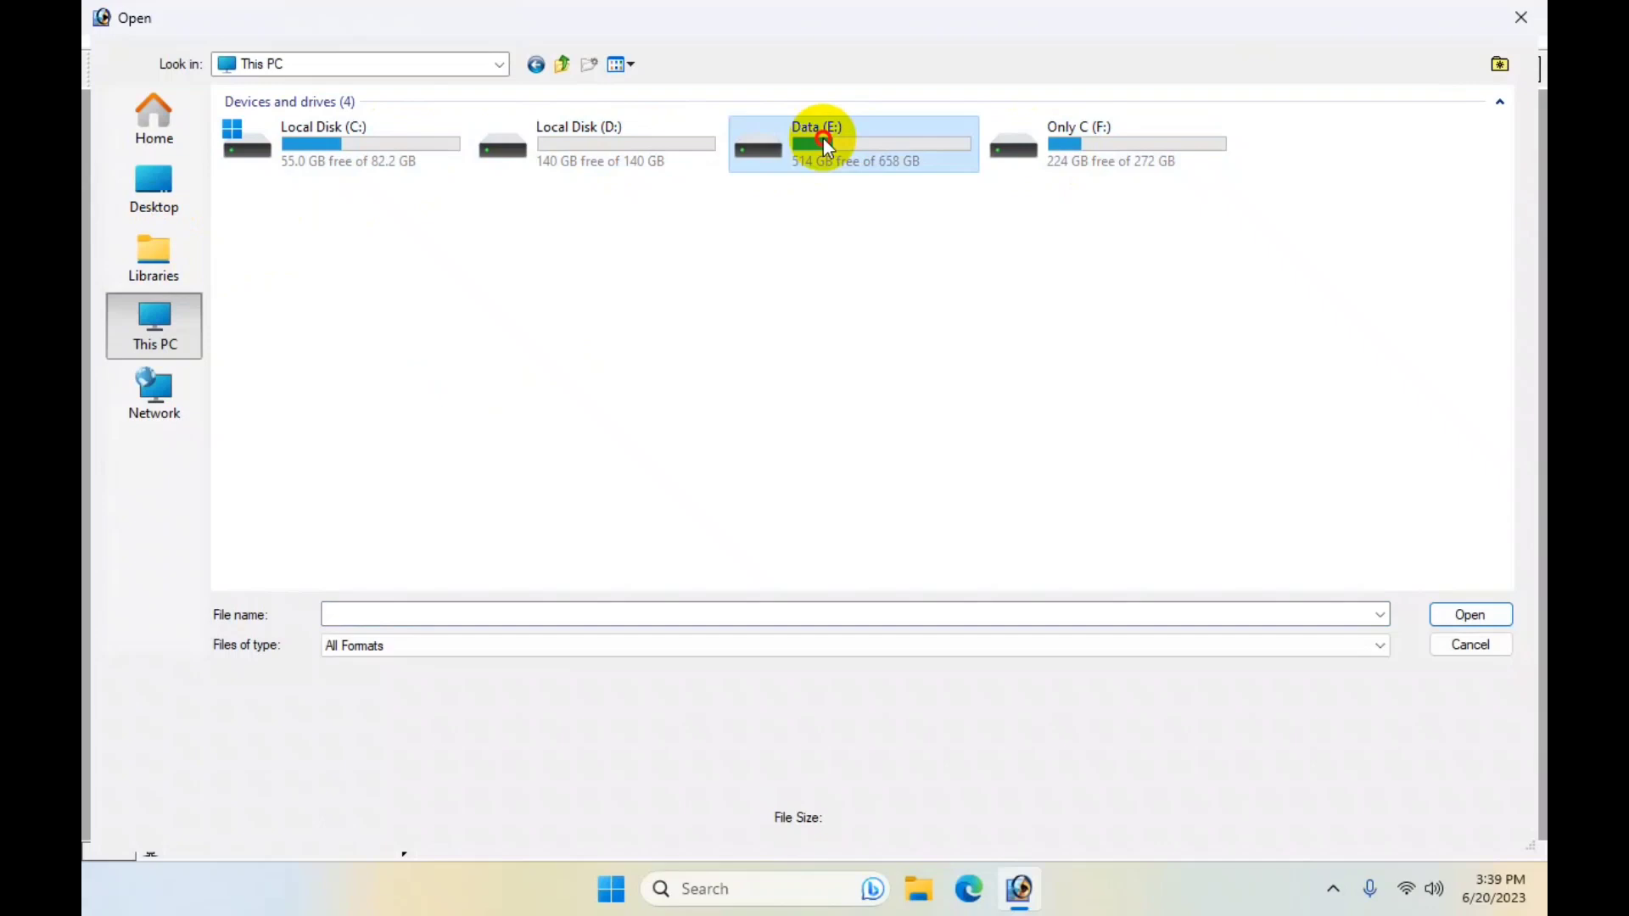
left_click(1055, 140)
mouse_move(1088, 163)
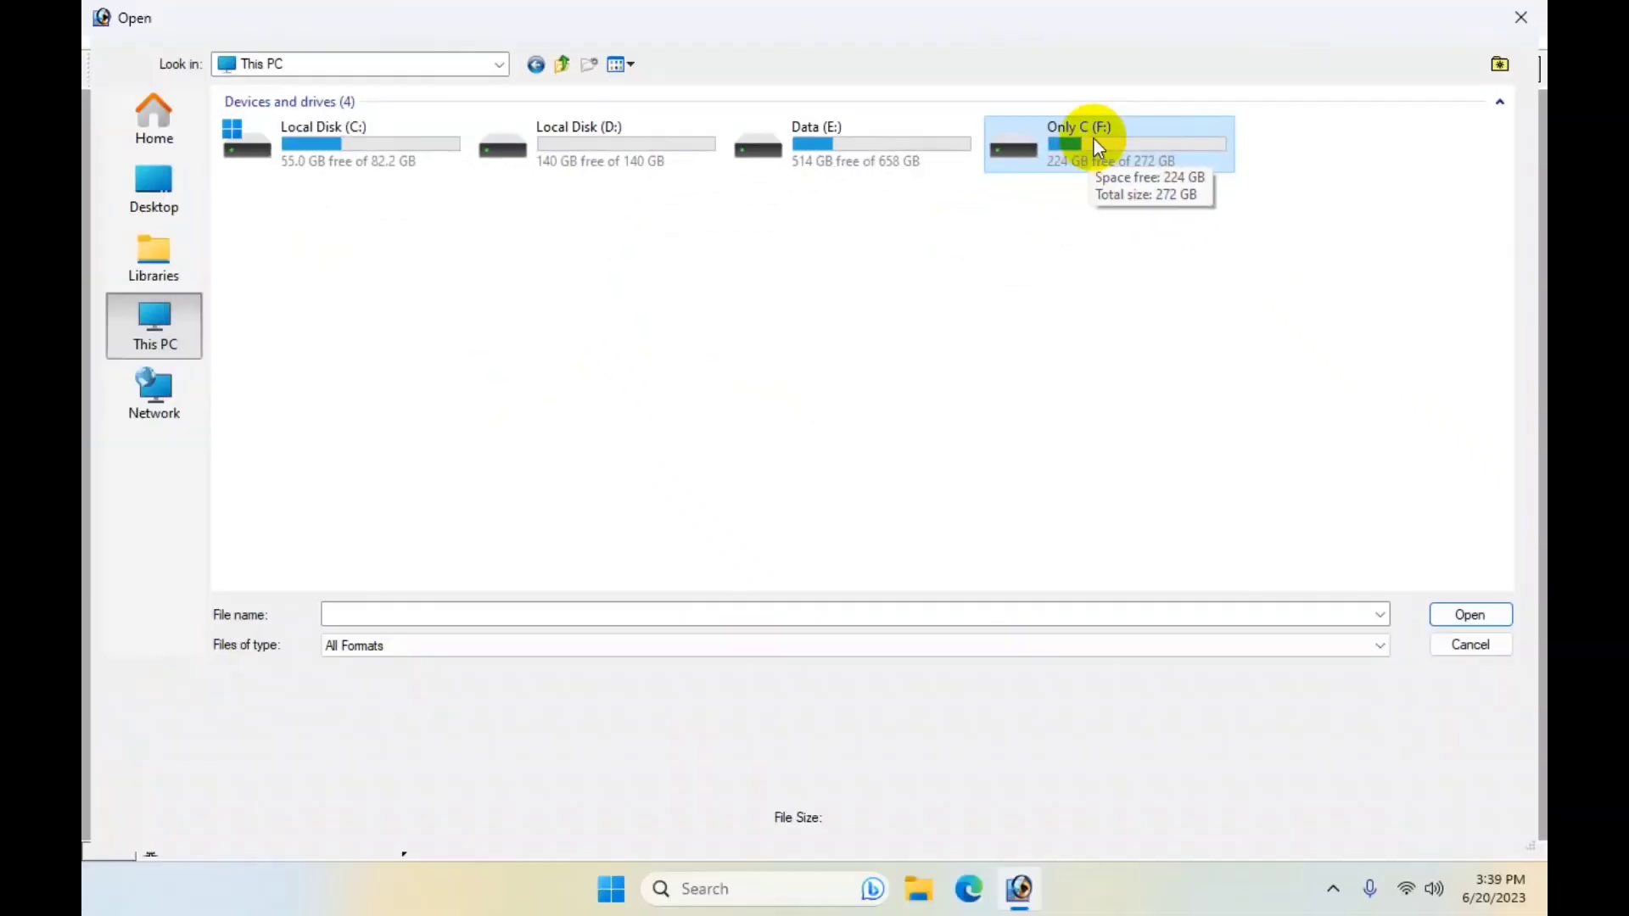
double_click(1094, 146)
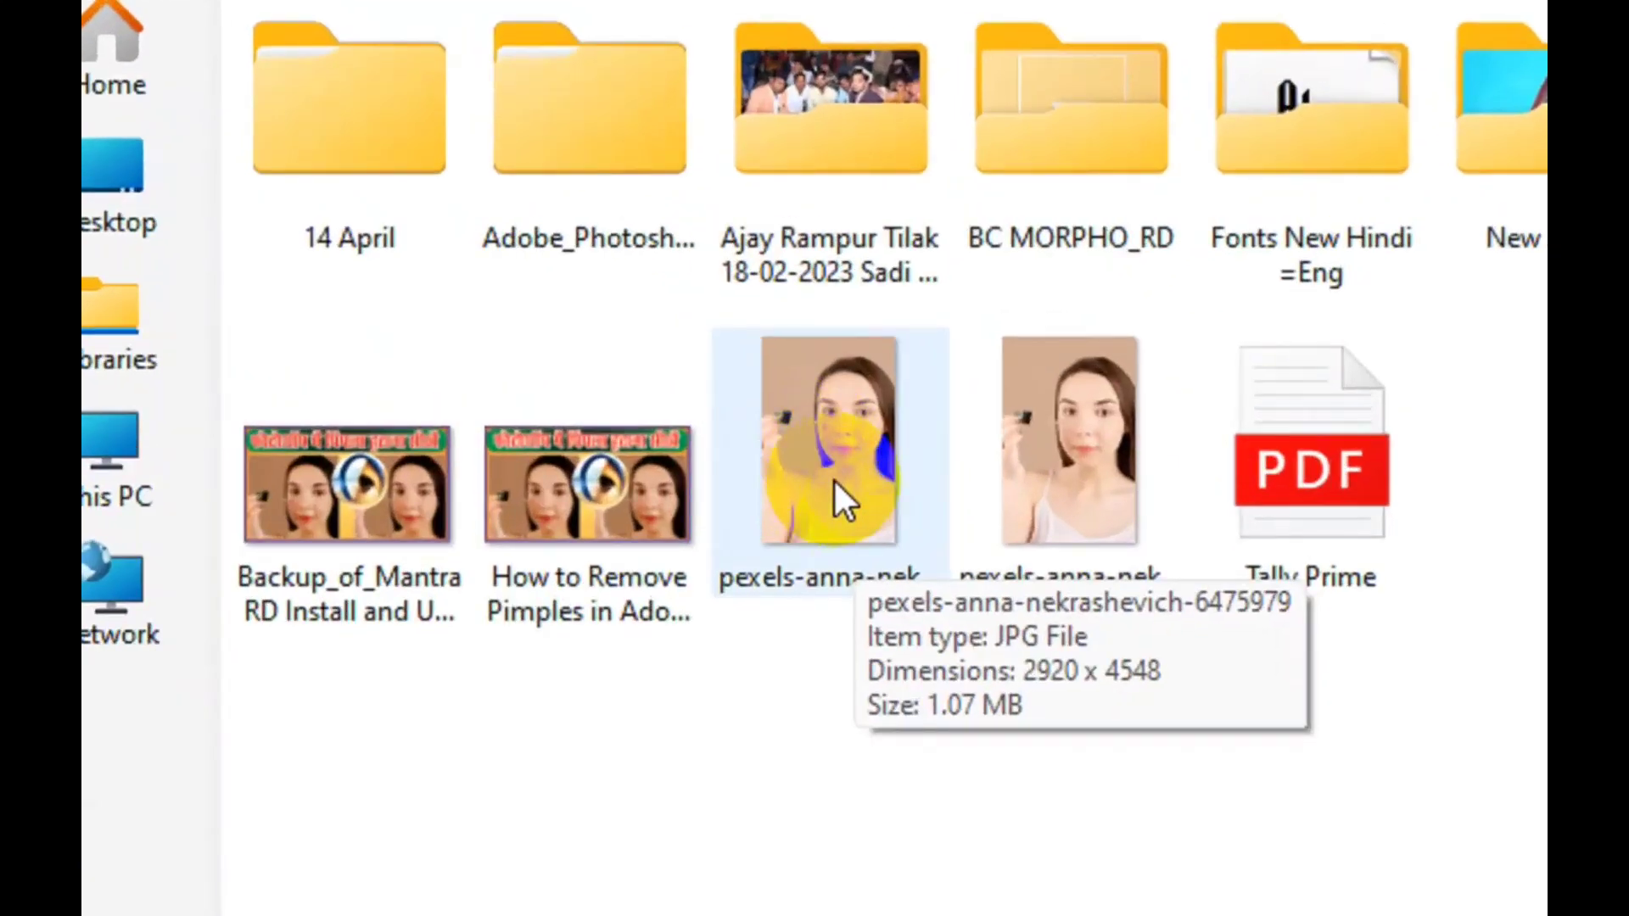
left_click(512, 341)
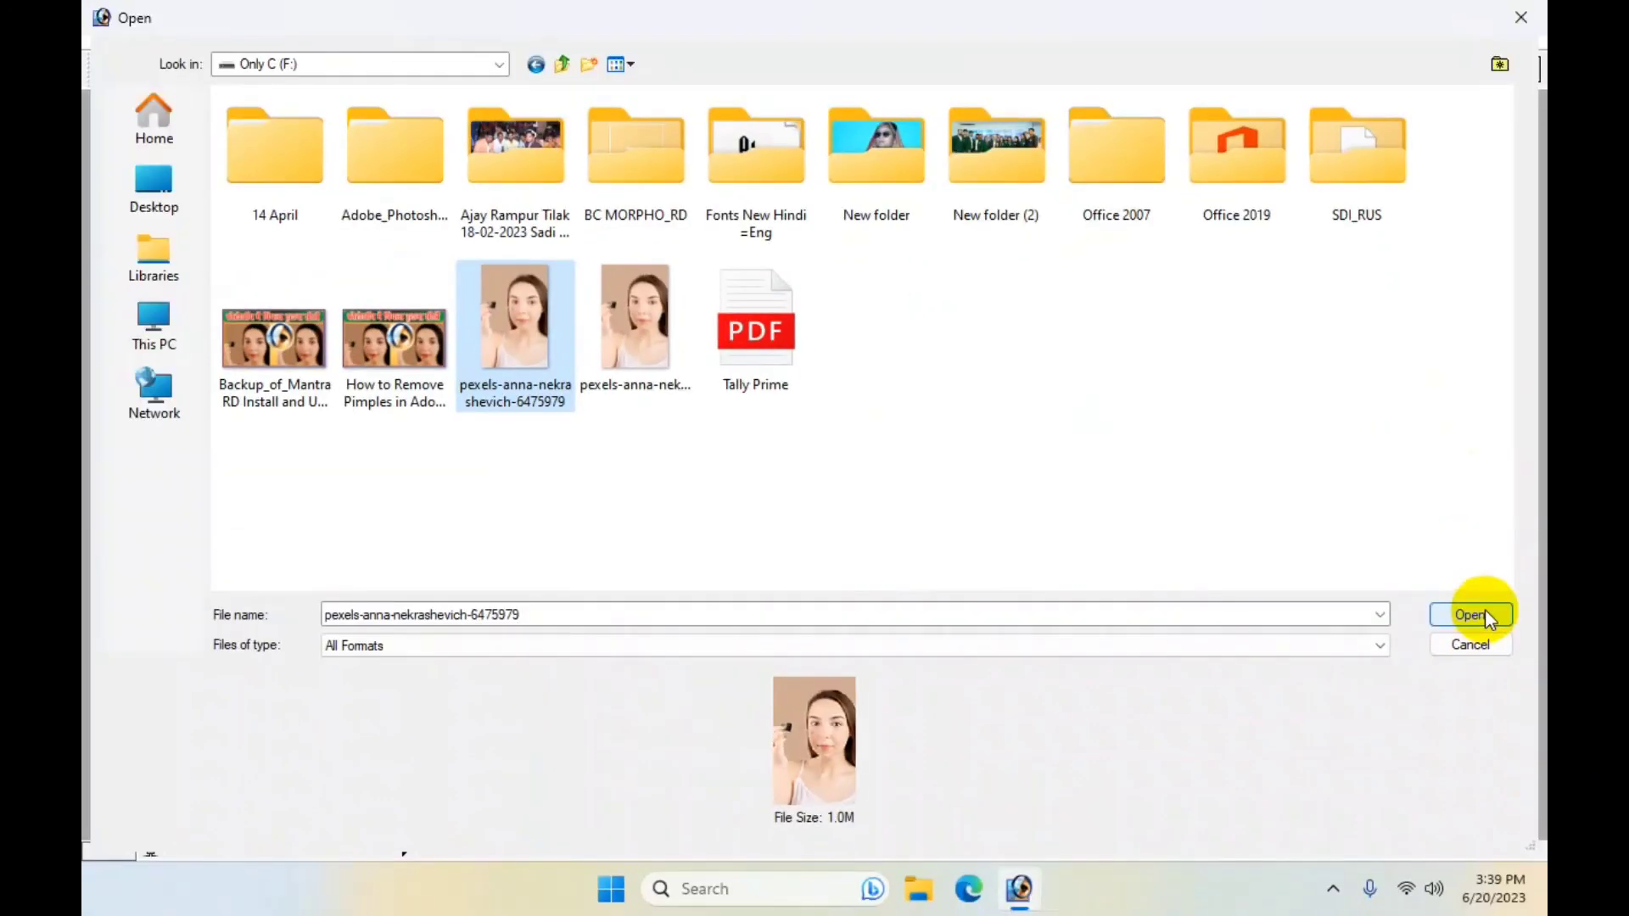
left_click(1482, 614)
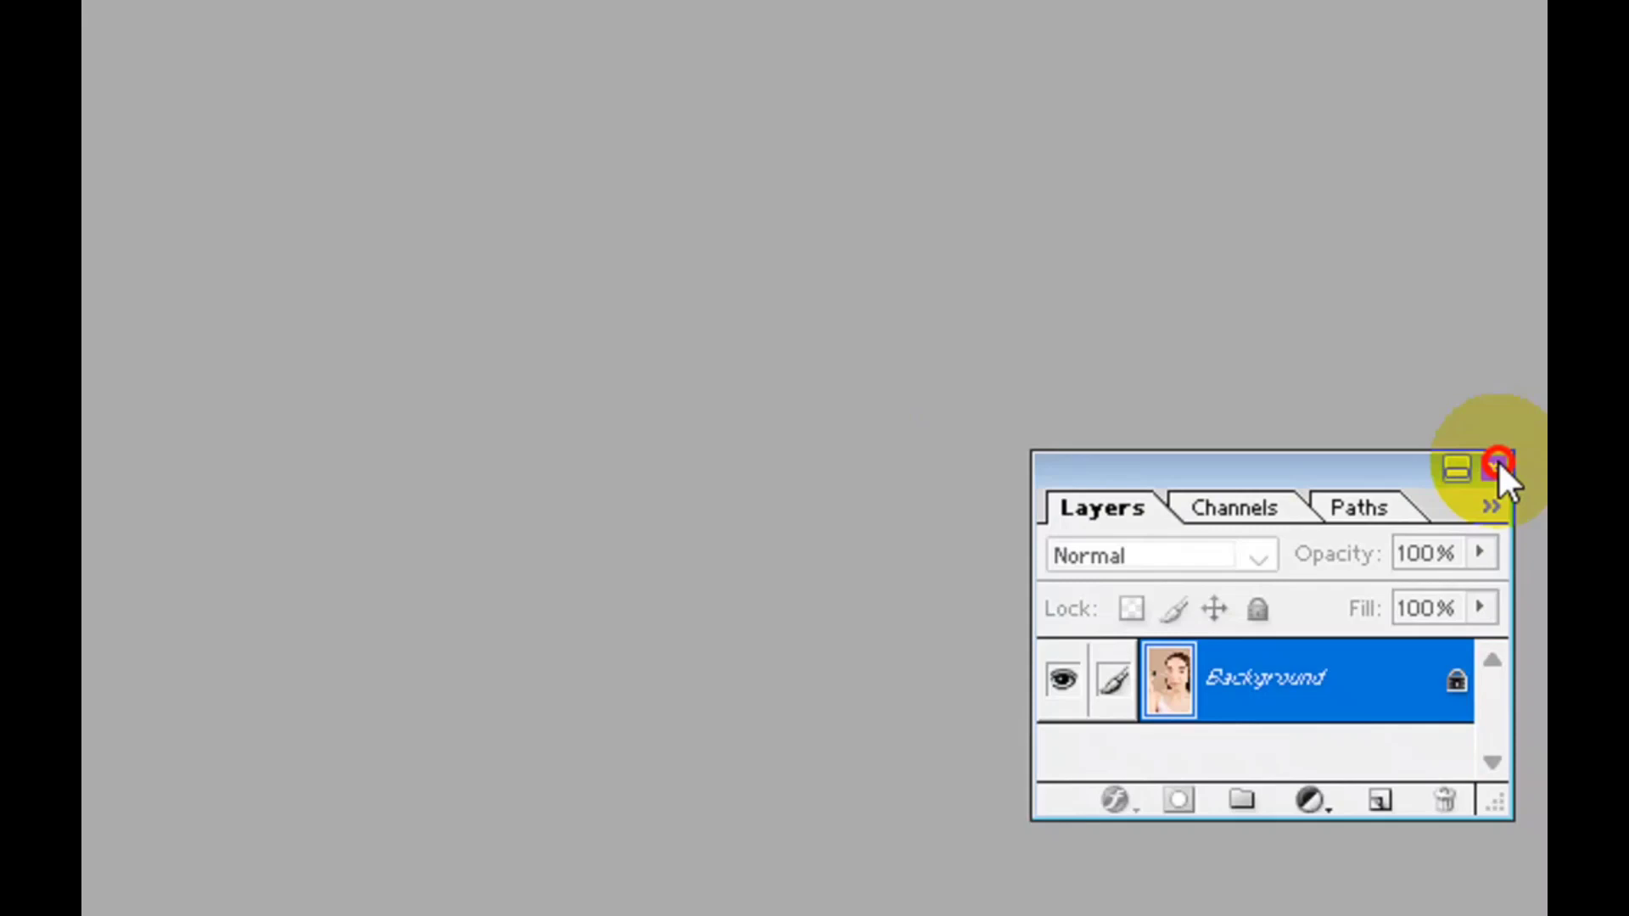
- Close the Layers palette, maximize the portrait window and select the Move tool
left_click(1521, 568)
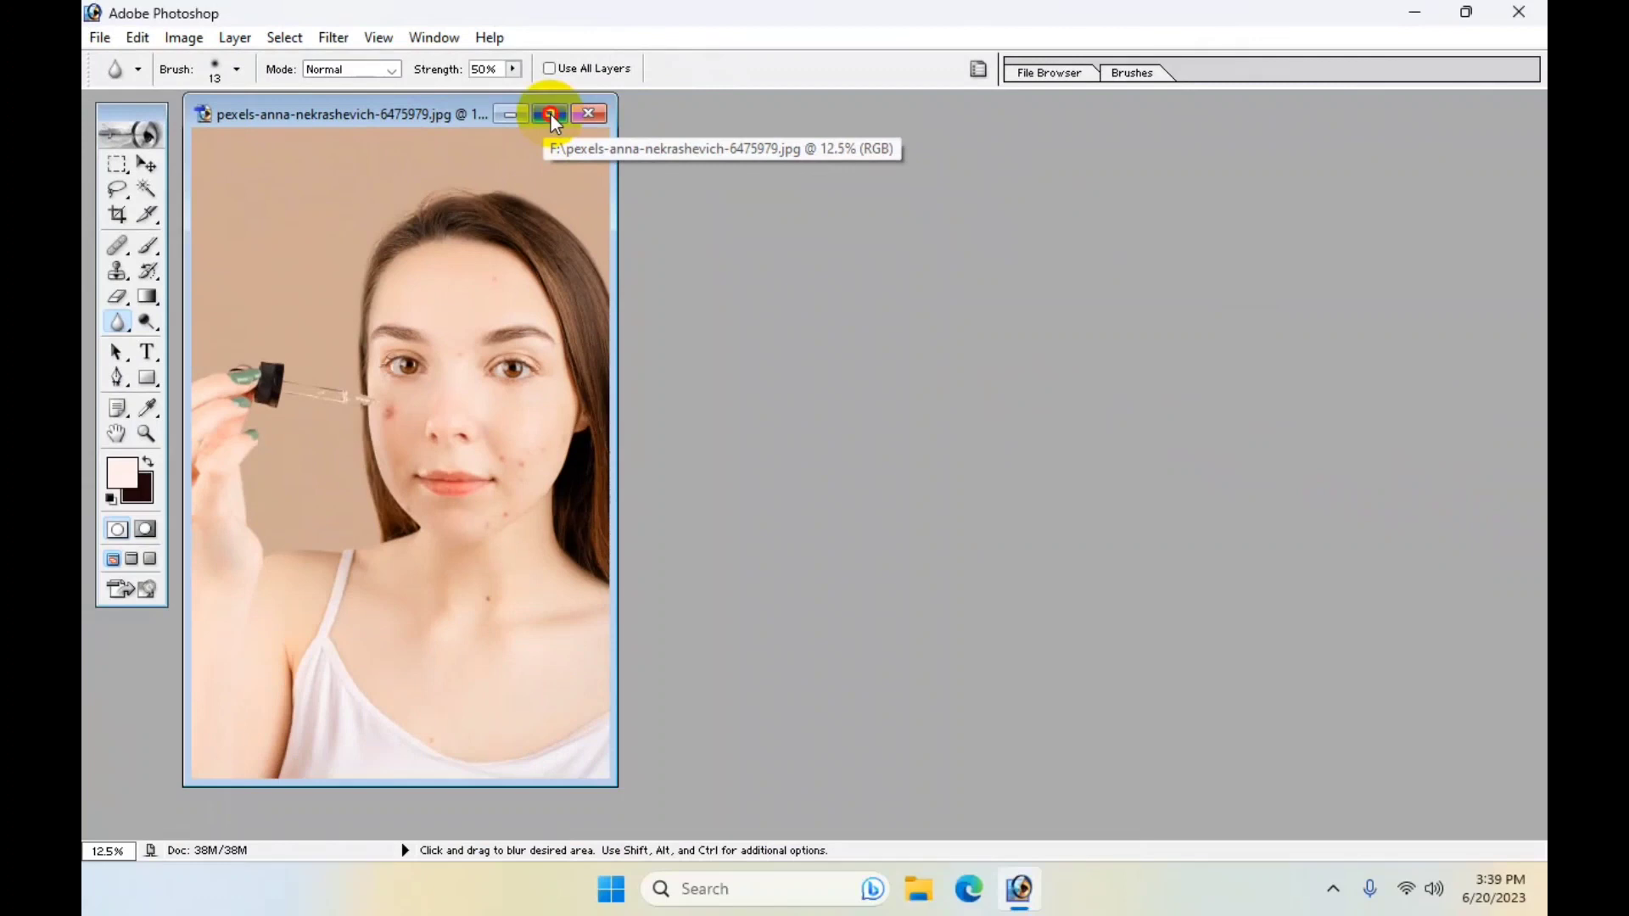
left_click(549, 114)
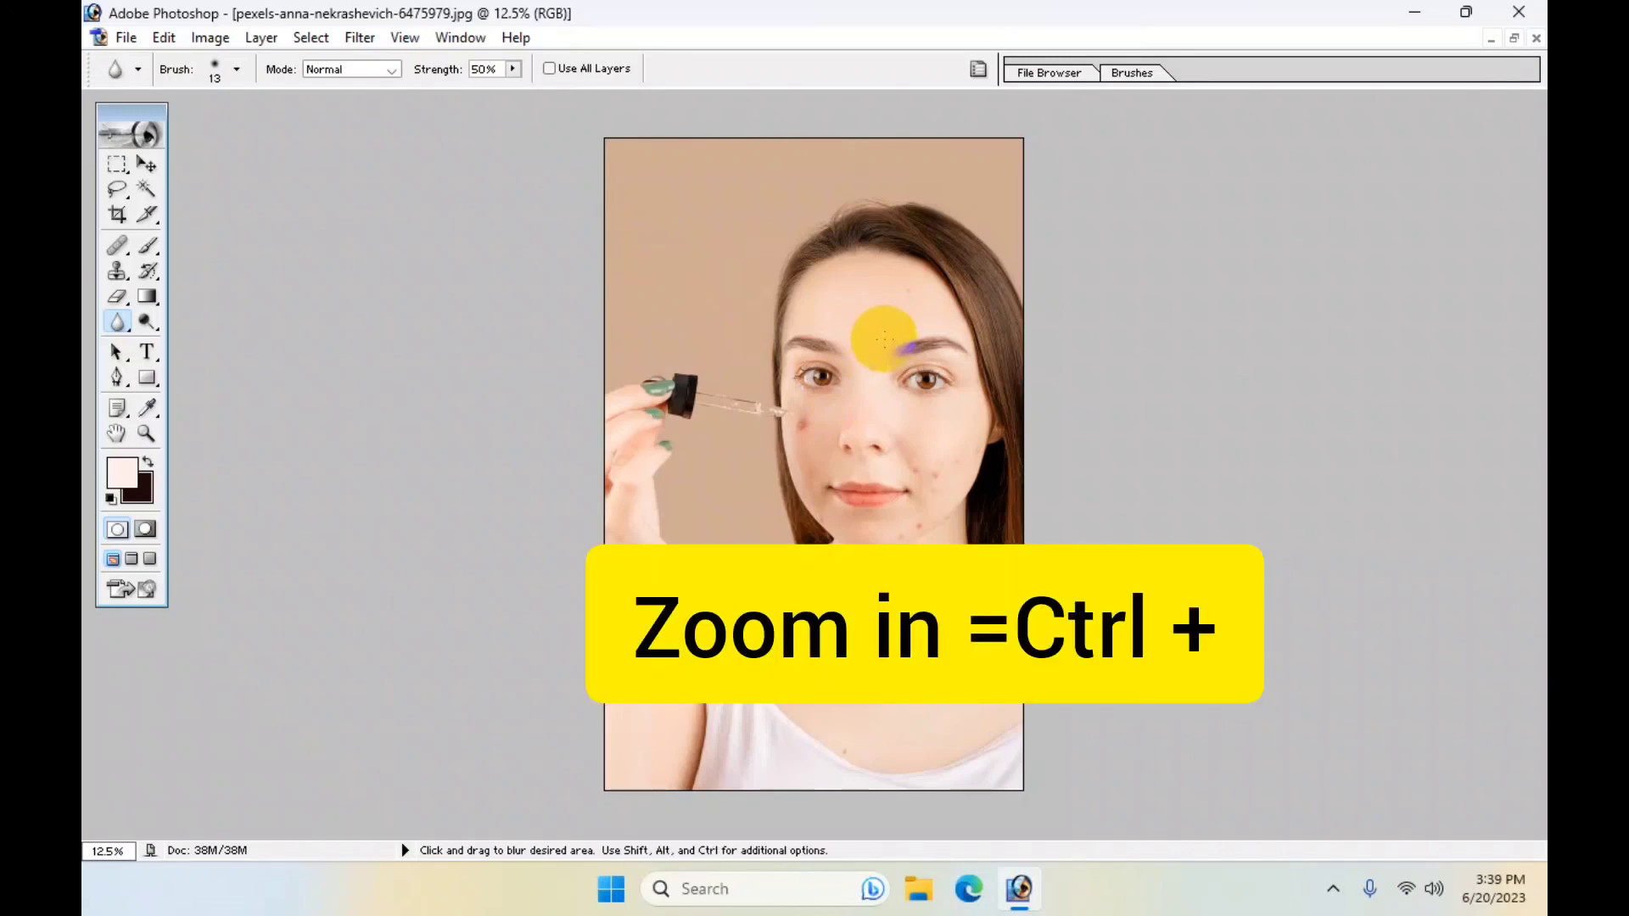
left_click(148, 183)
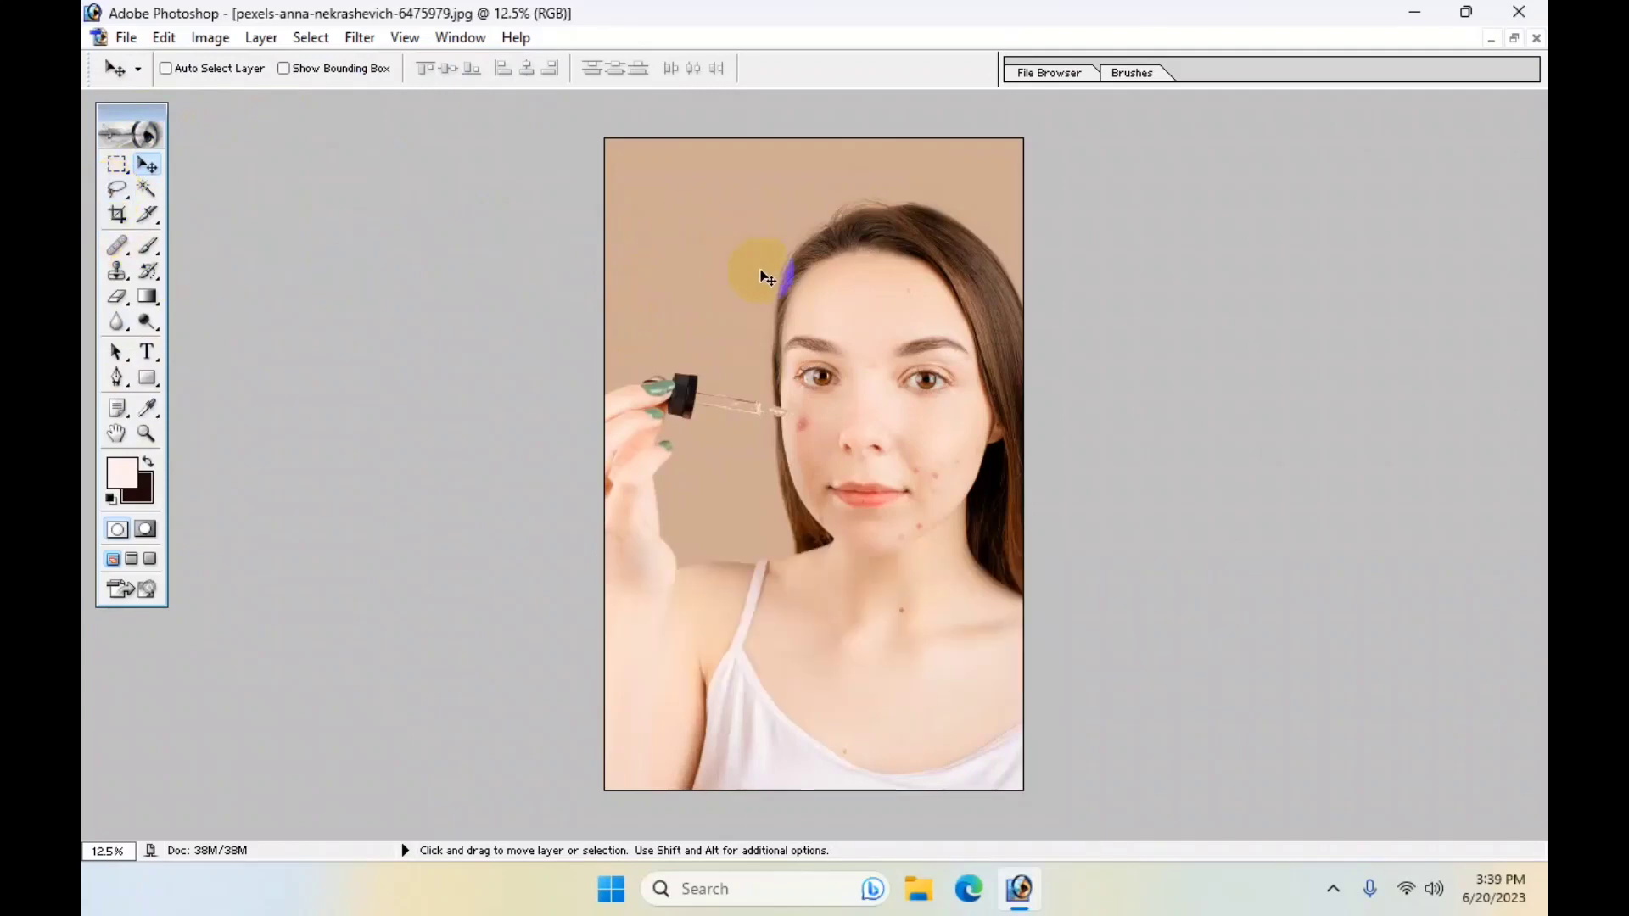
- Zoom to 200% and pan so the red left-cheek pimple fills the view
key("ctrl+plus")
key("ctrl+plus")
key("ctrl+plus")
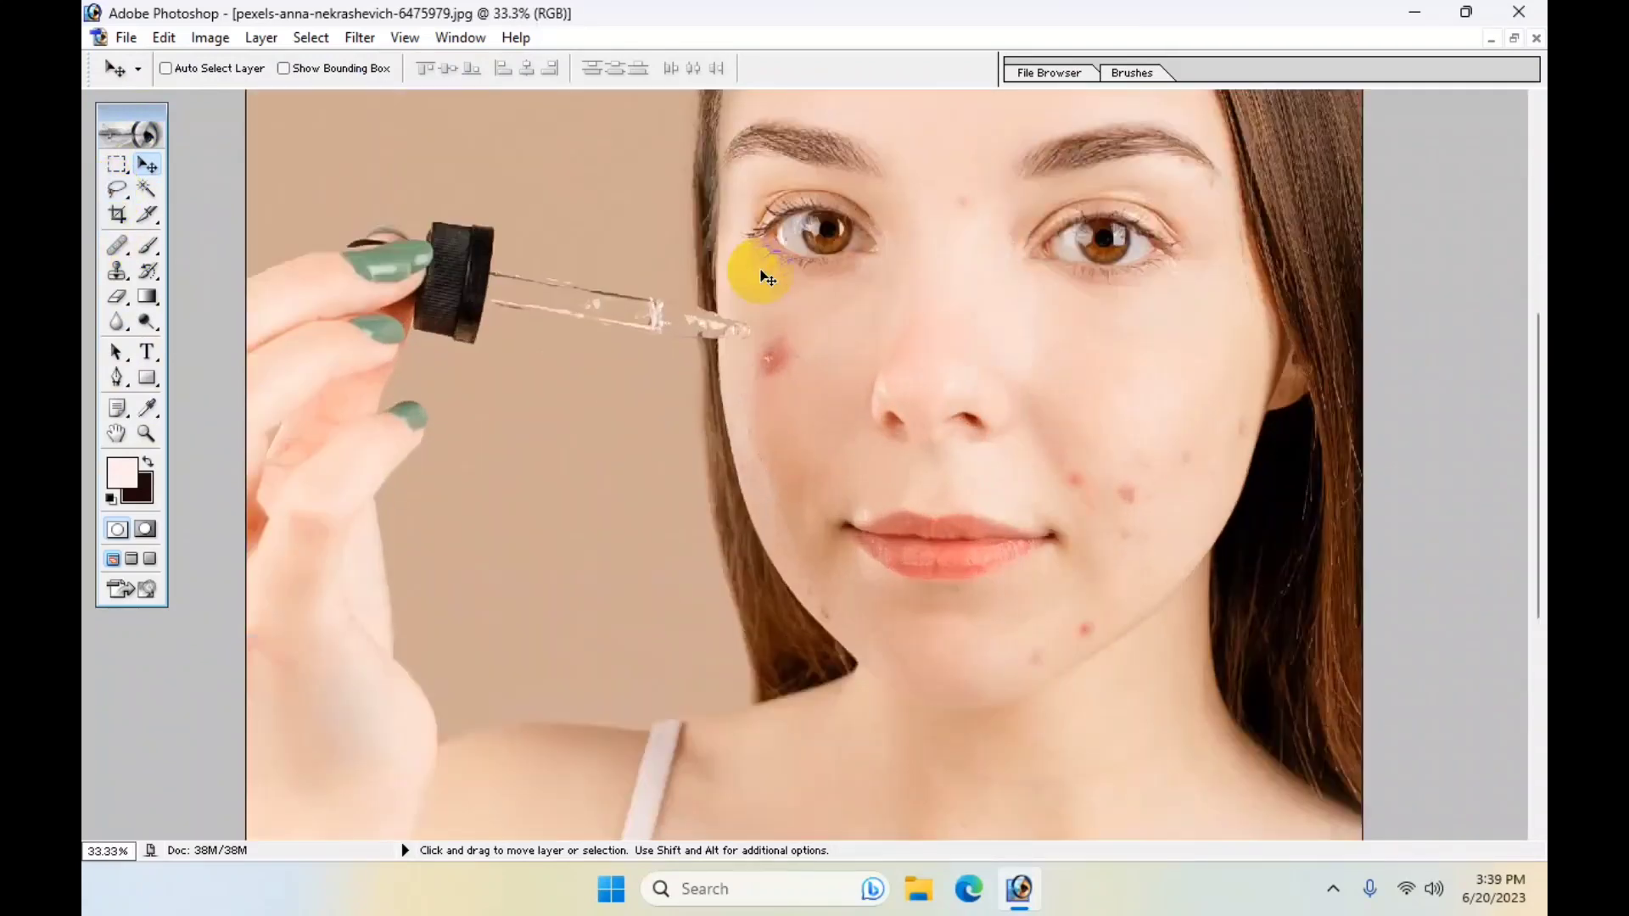
key("ctrl+plus")
key("ctrl+plus")
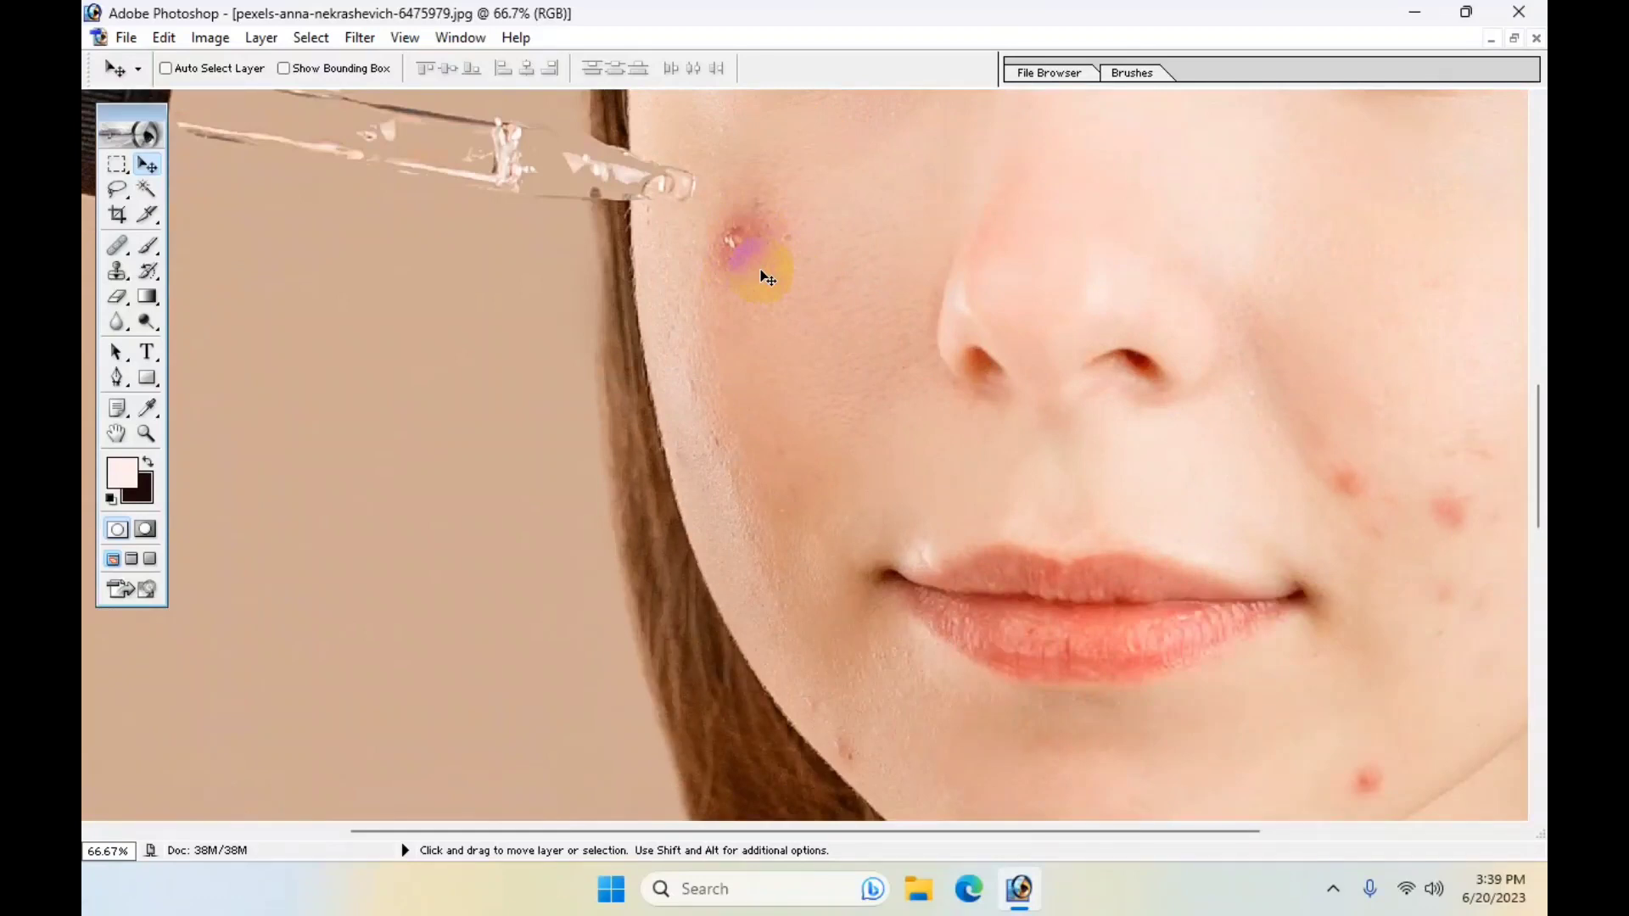
key("space")
mouse_move(945, 272)
left_mouse_down()
mouse_move(654, 691)
mouse_move(599, 130)
mouse_move(716, 773)
mouse_move(735, 770)
mouse_move(593, 334)
mouse_move(767, 436)
mouse_move(789, 410)
left_mouse_up()
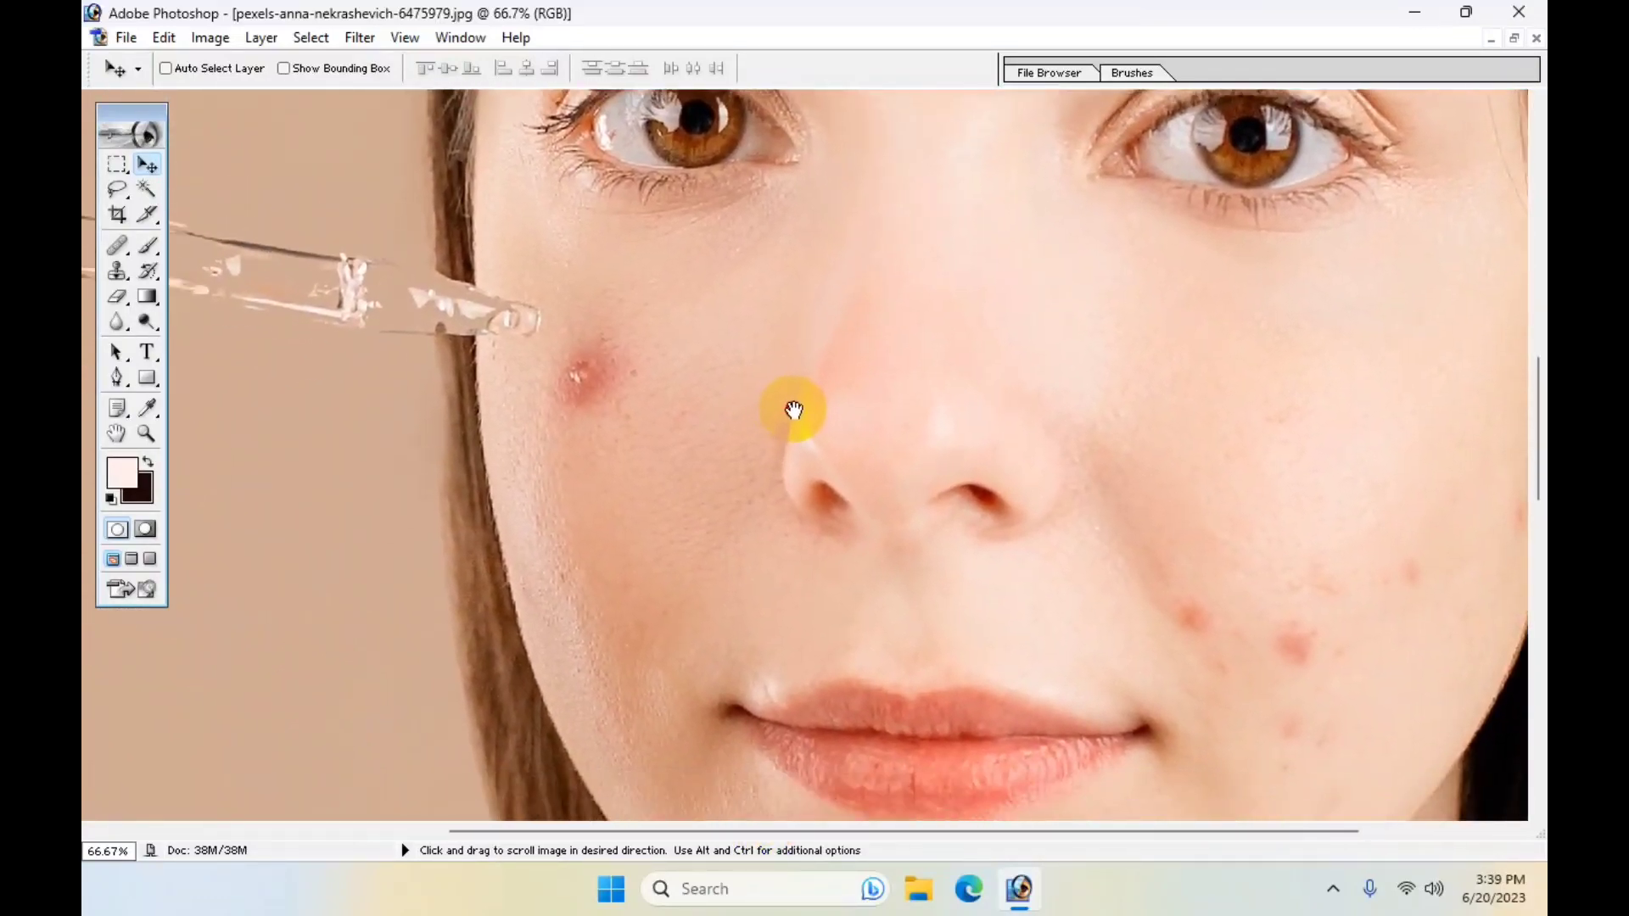
mouse_move(616, 345)
left_mouse_down()
mouse_move(654, 415)
mouse_move(670, 376)
left_mouse_up()
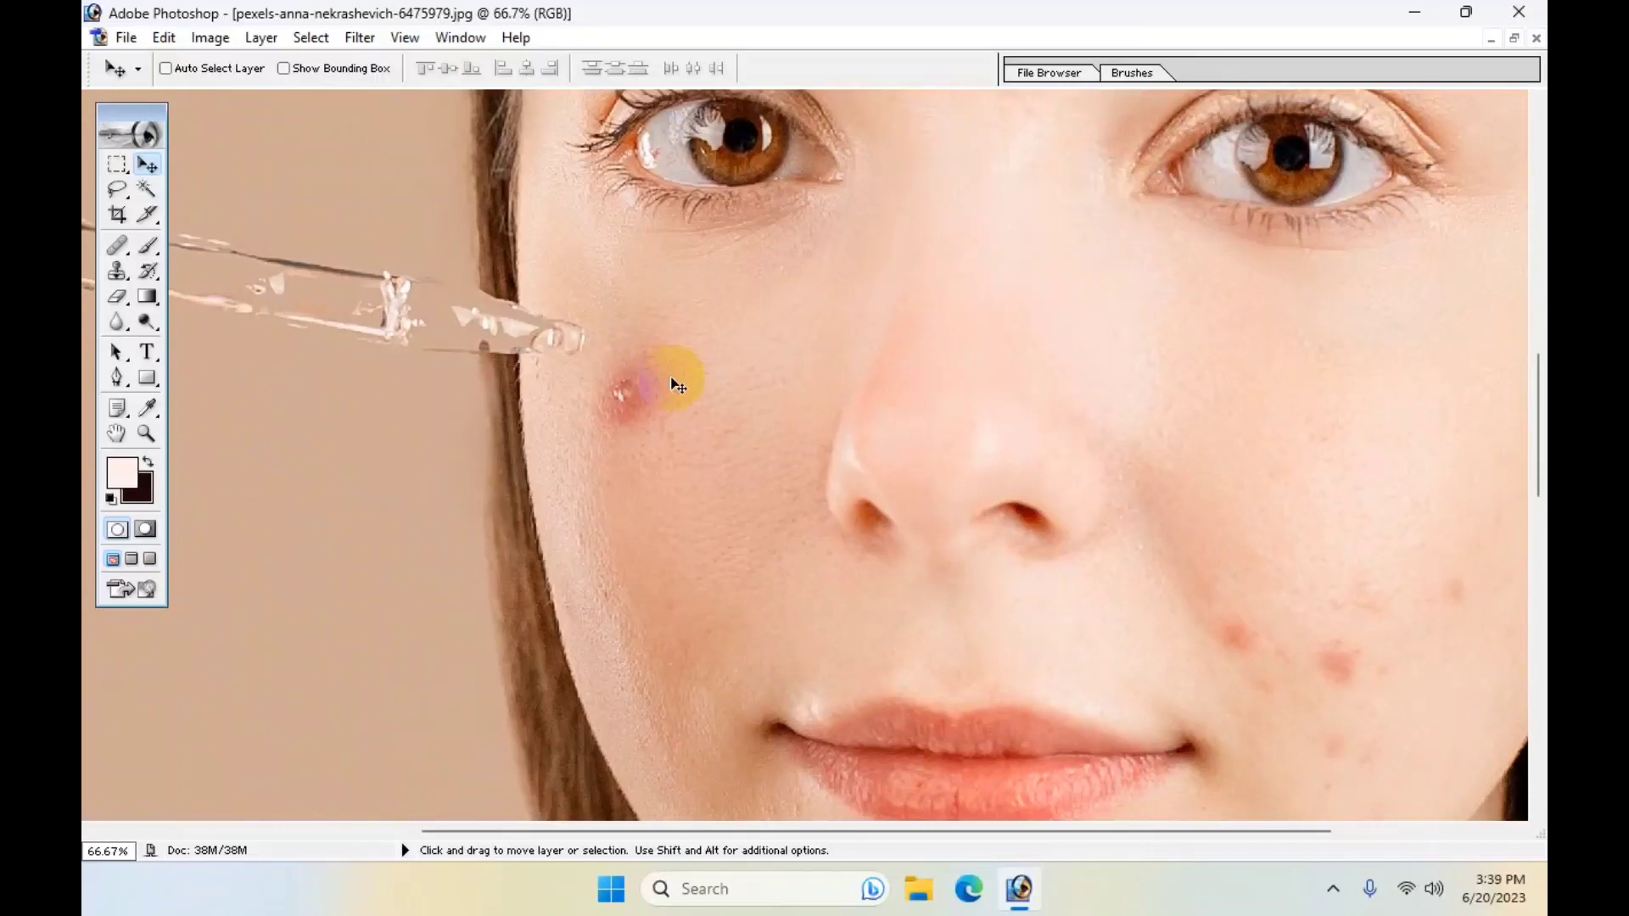
key("ctrl+plus")
key("ctrl+plus")
mouse_move(498, 356)
left_mouse_down()
mouse_move(673, 619)
mouse_move(789, 512)
mouse_move(773, 589)
left_mouse_up()
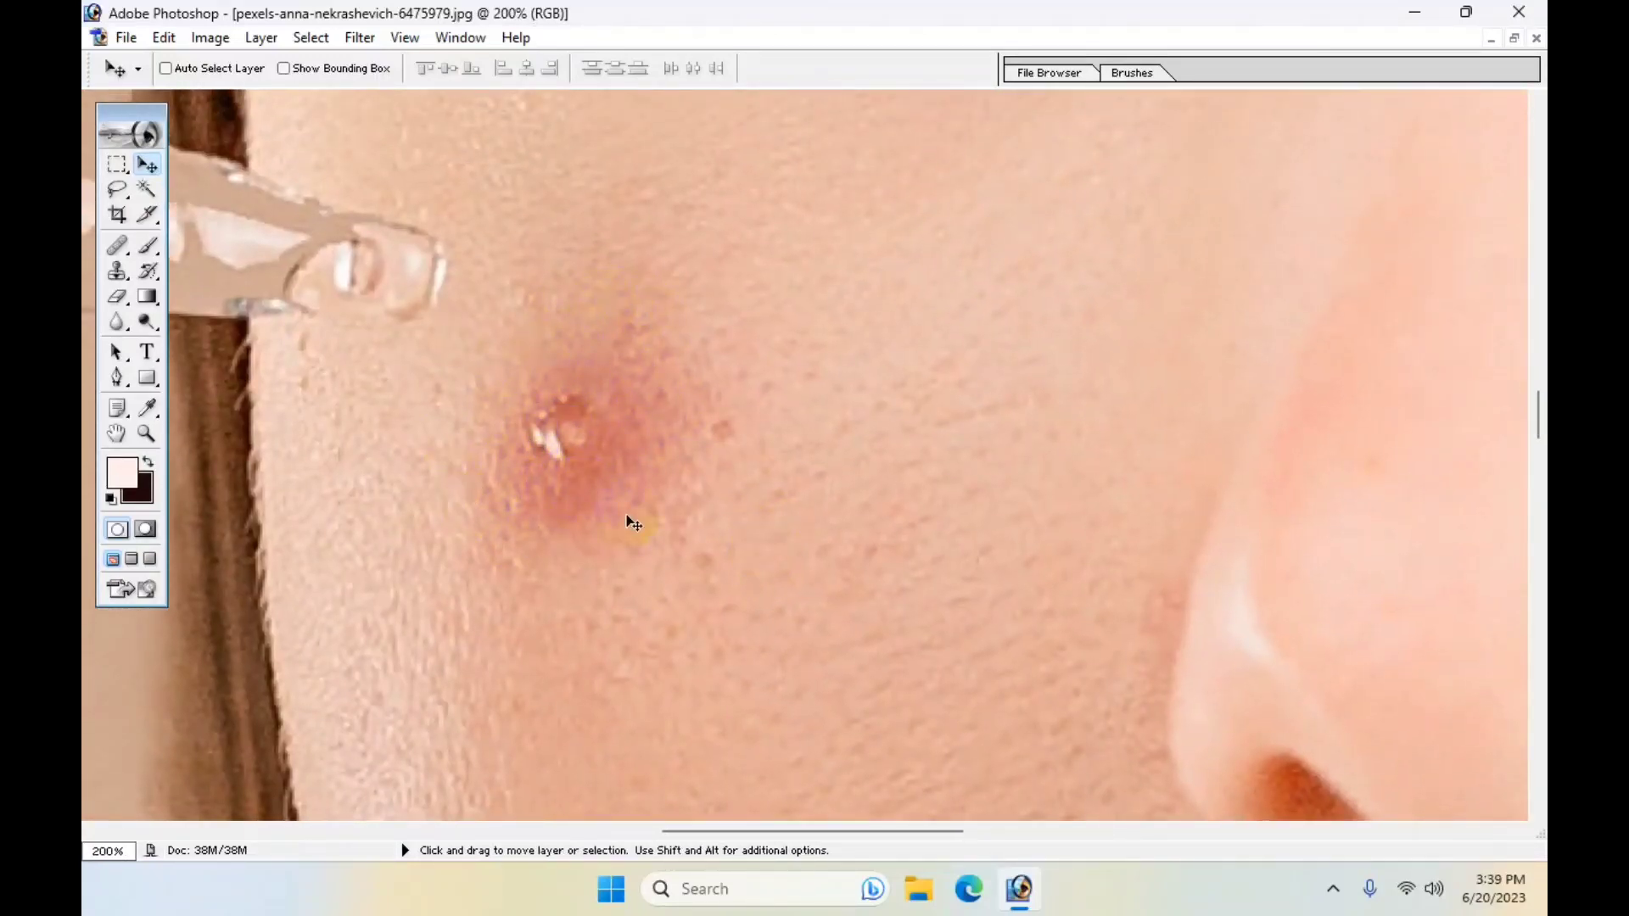
left_click(368, 487)
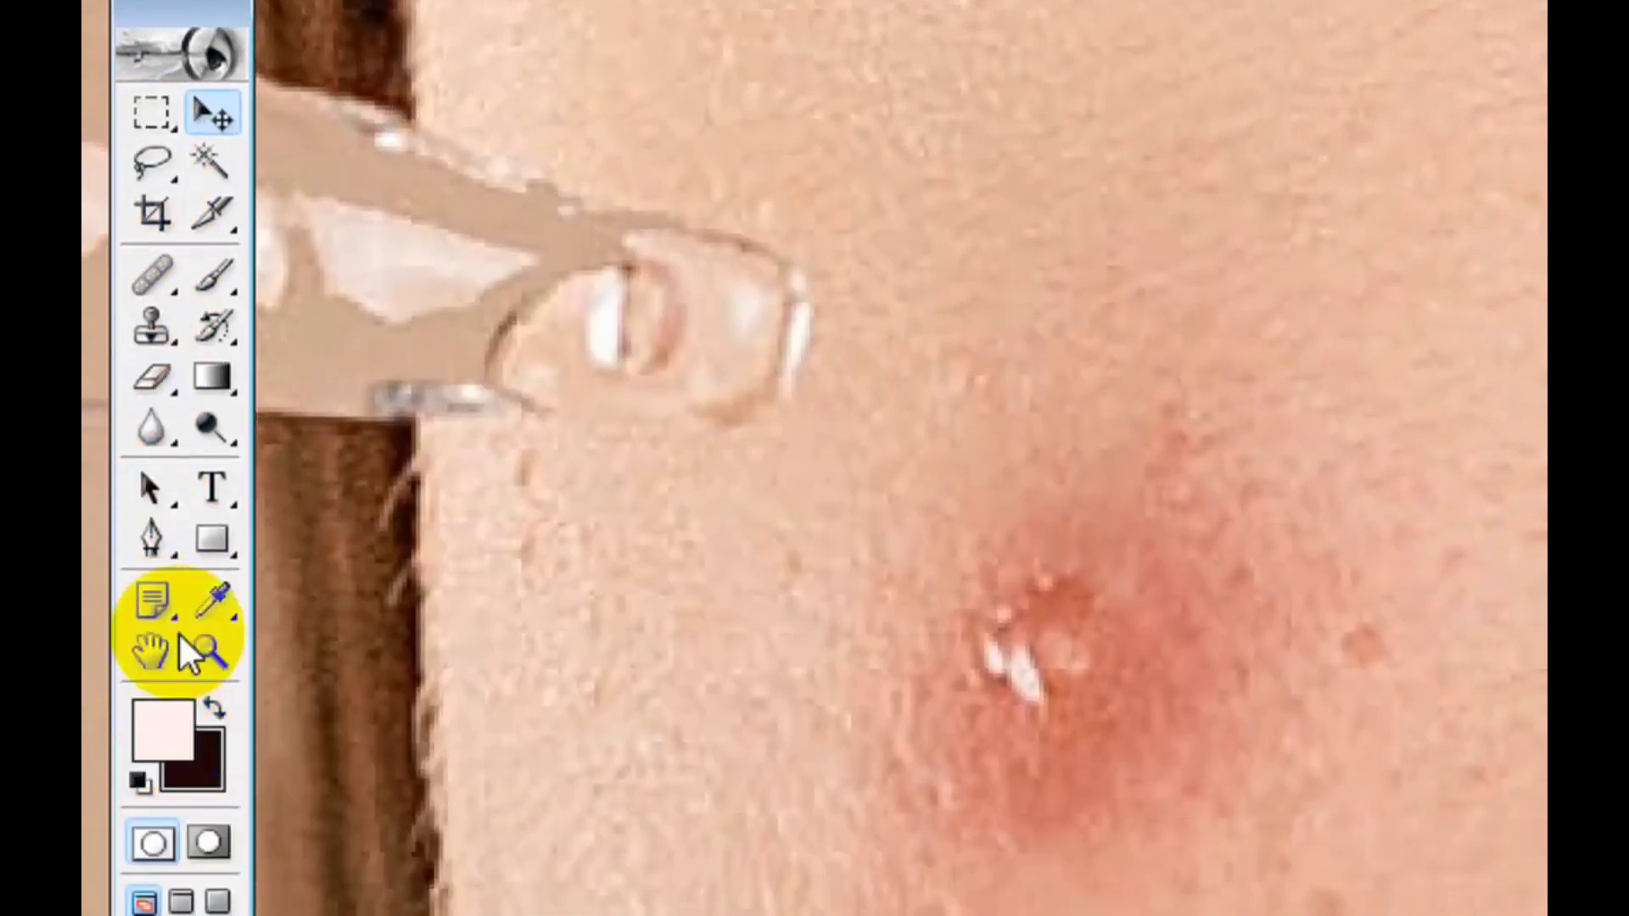
- Heal the cheek pimple with a size-50 Healing Brush sampled from nearby clean skin
left_click(155, 270)
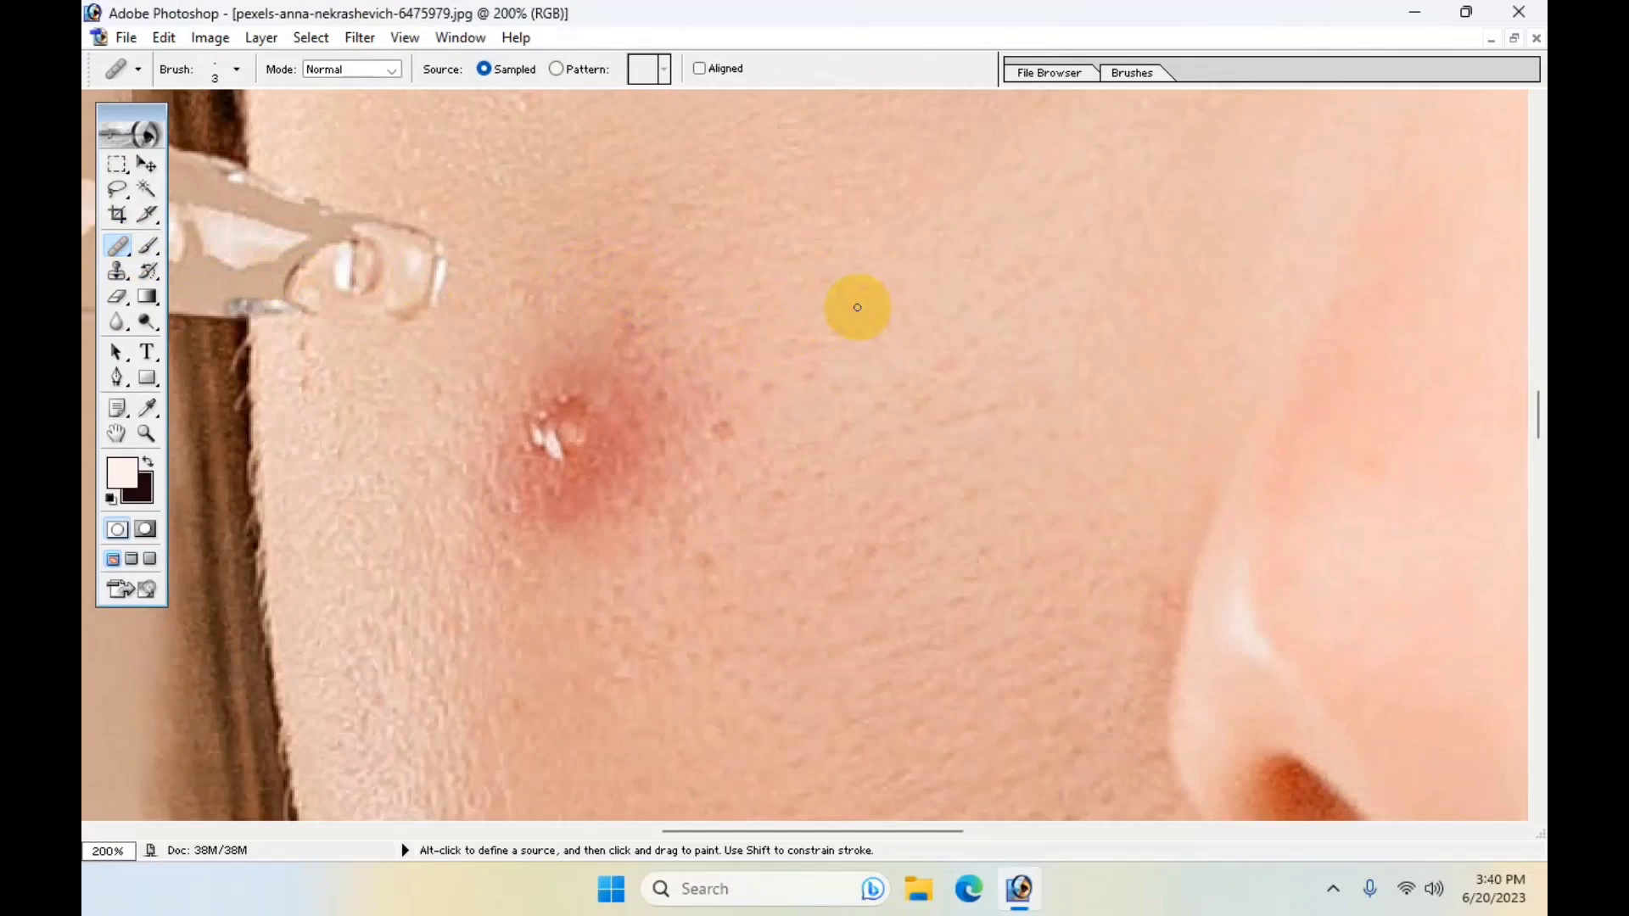
key("bracketright")
key("bracketright")
key("bracketright")
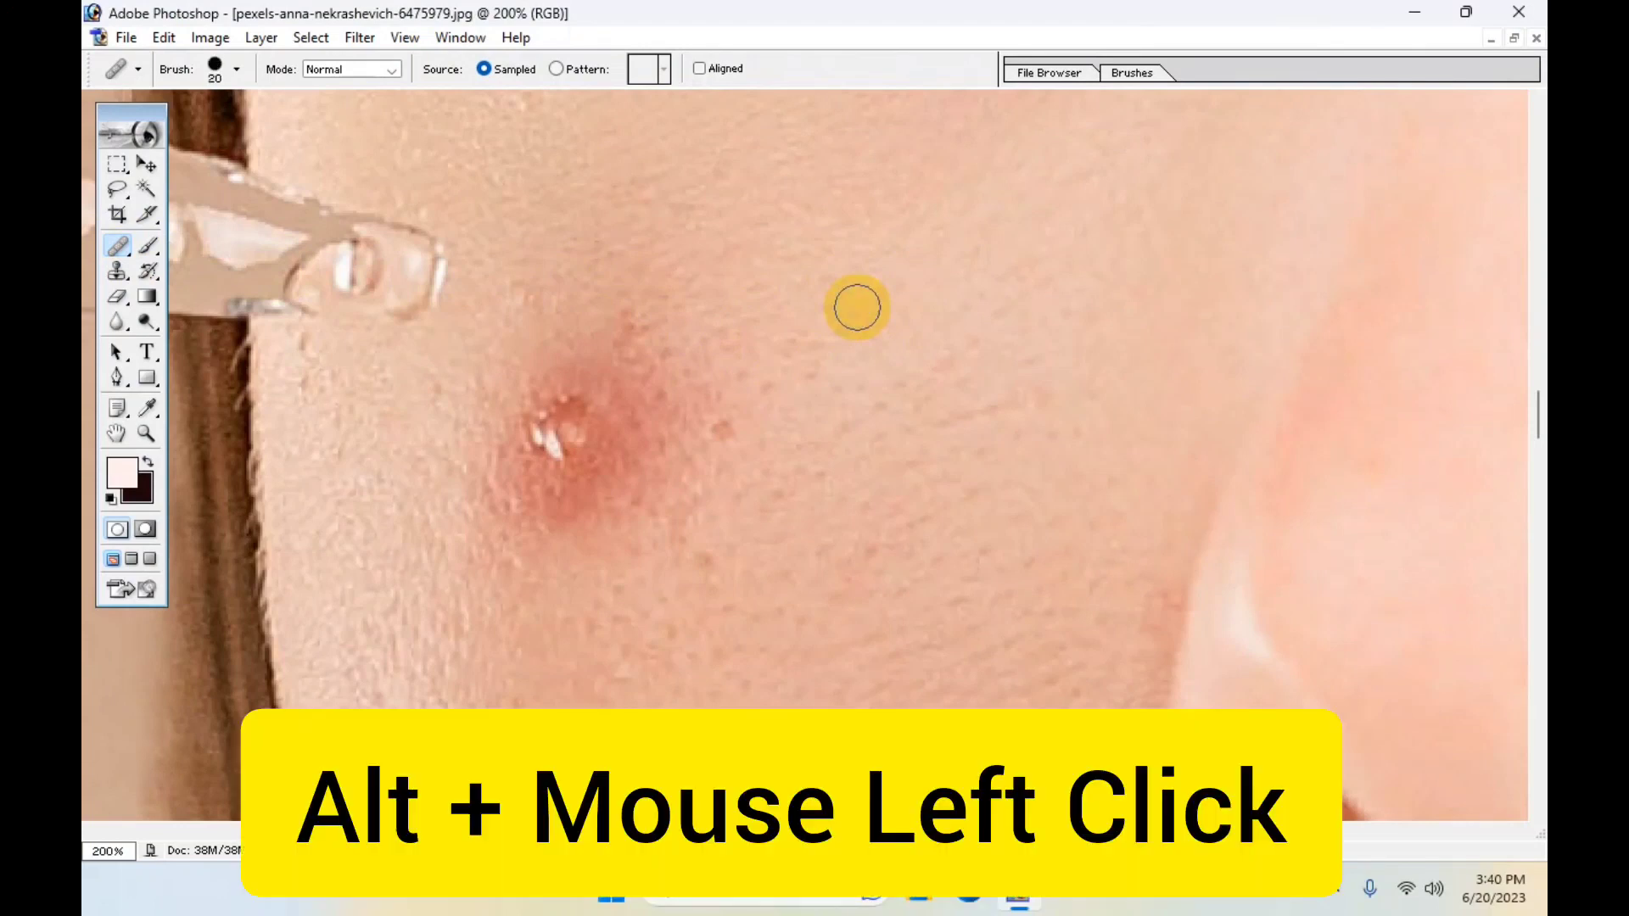
left_click(857, 307, "alt")
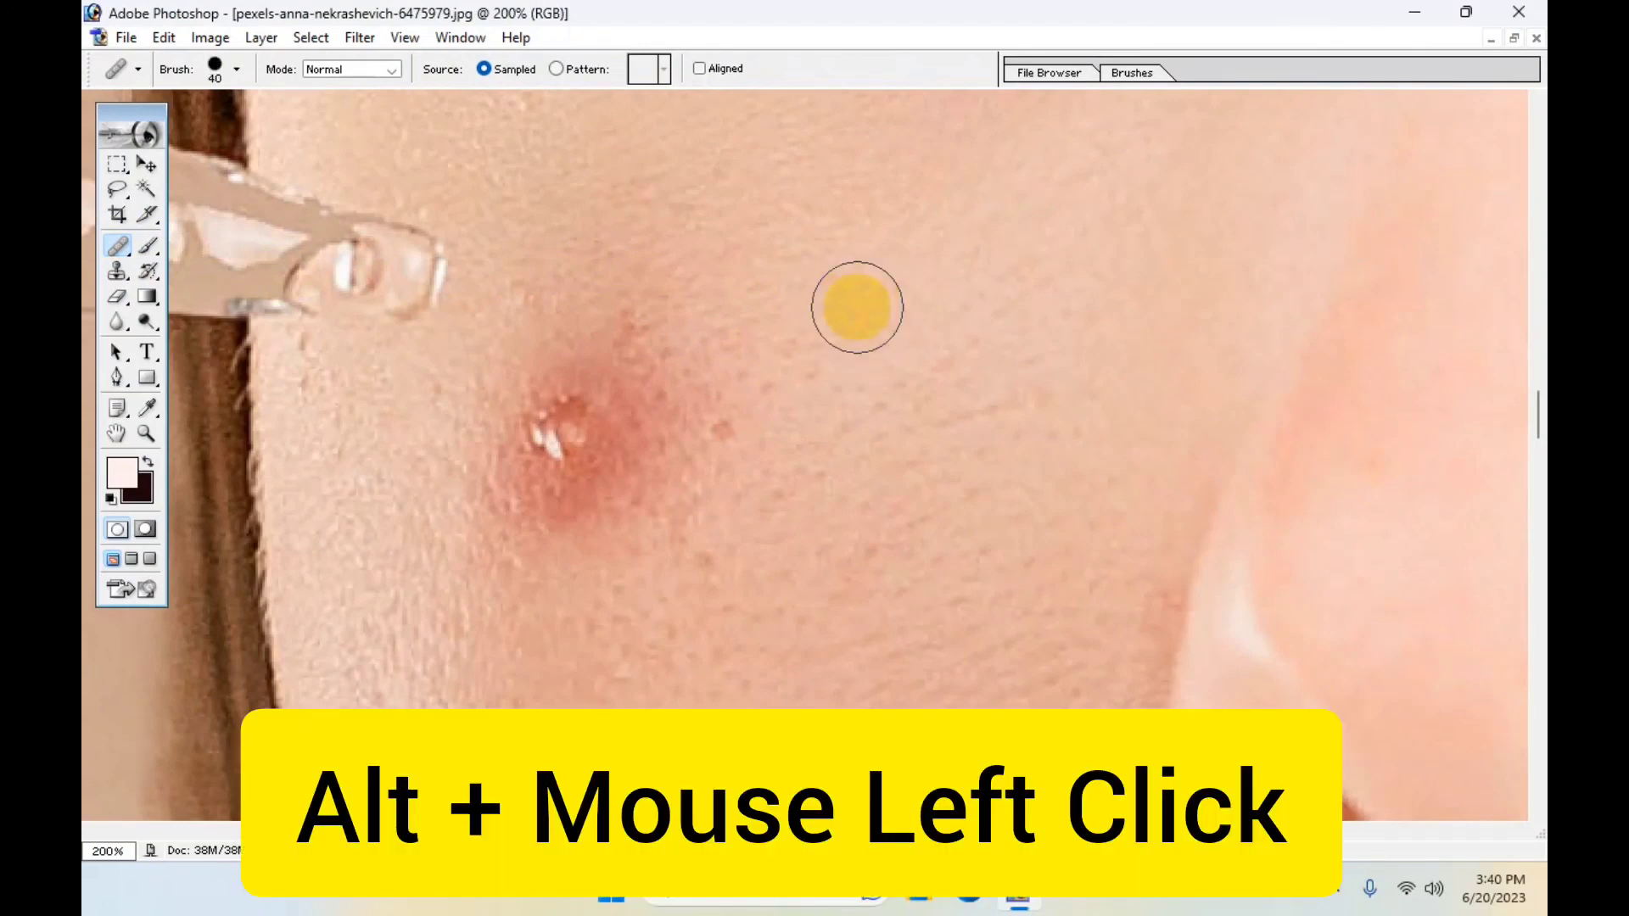
key("bracketright")
key("bracketright")
key("bracketright")
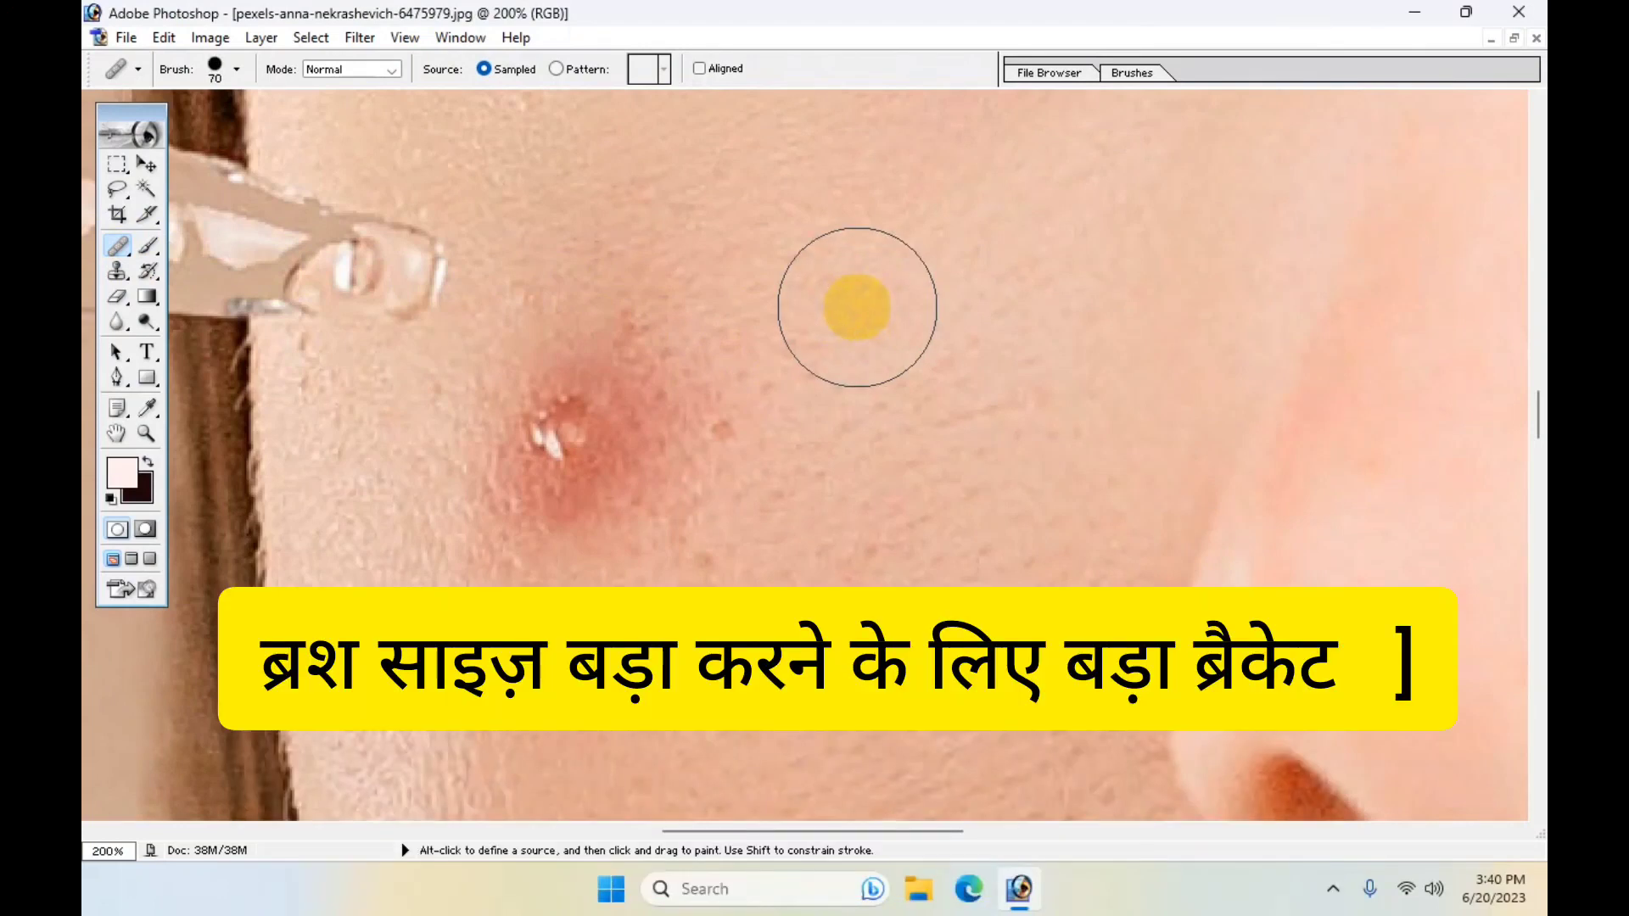
key("bracketleft")
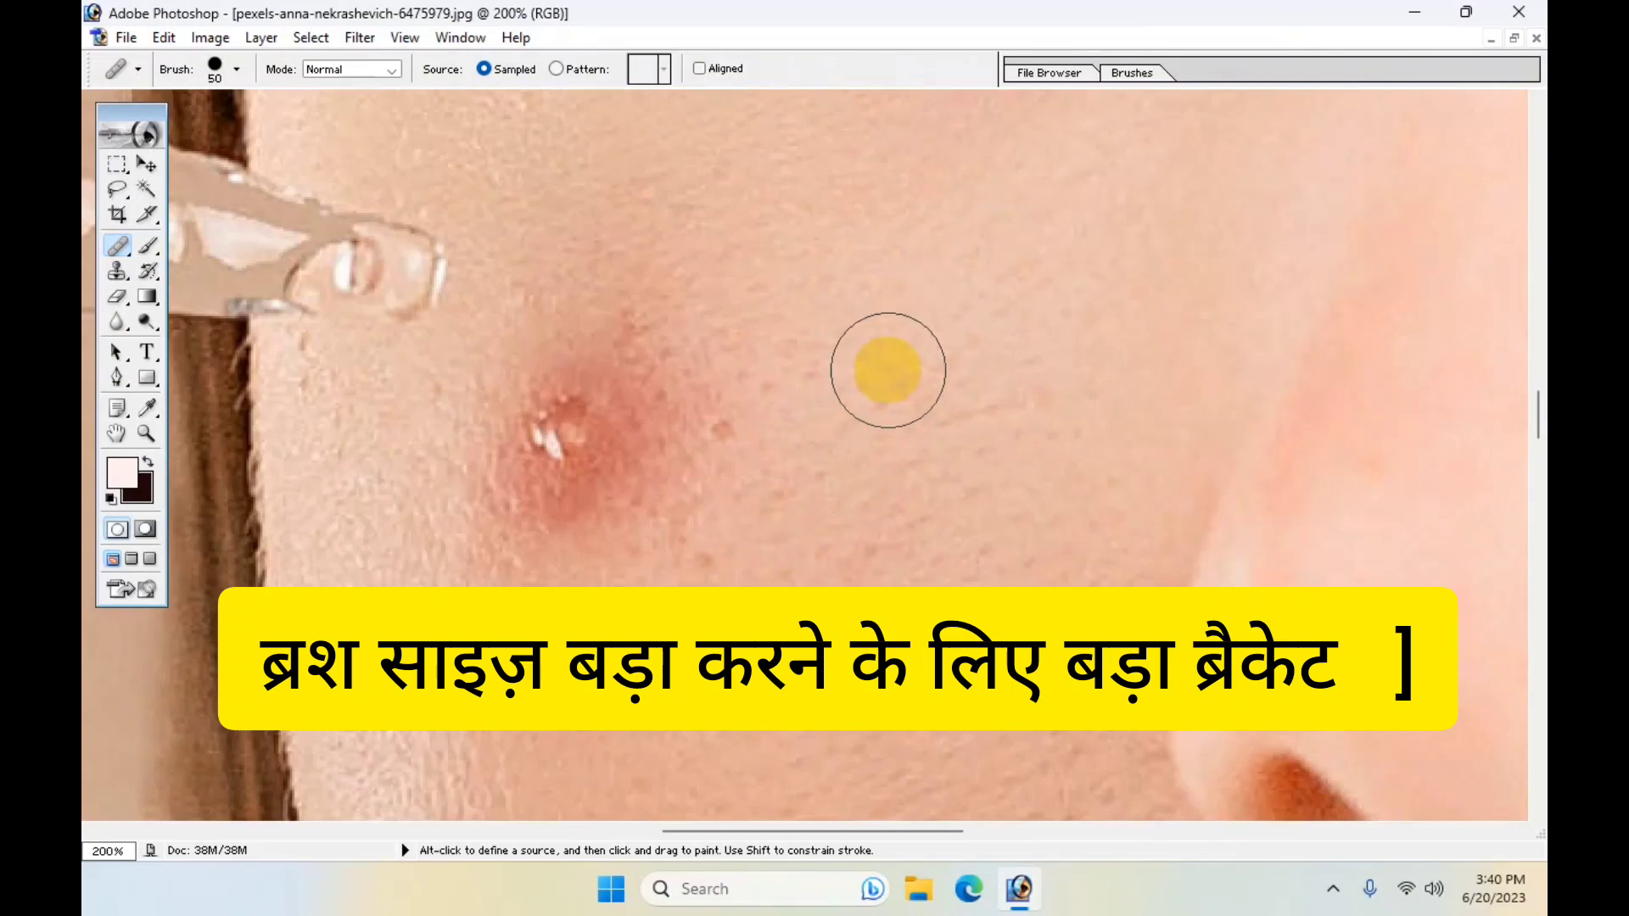
key("bracketleft")
key("alt")
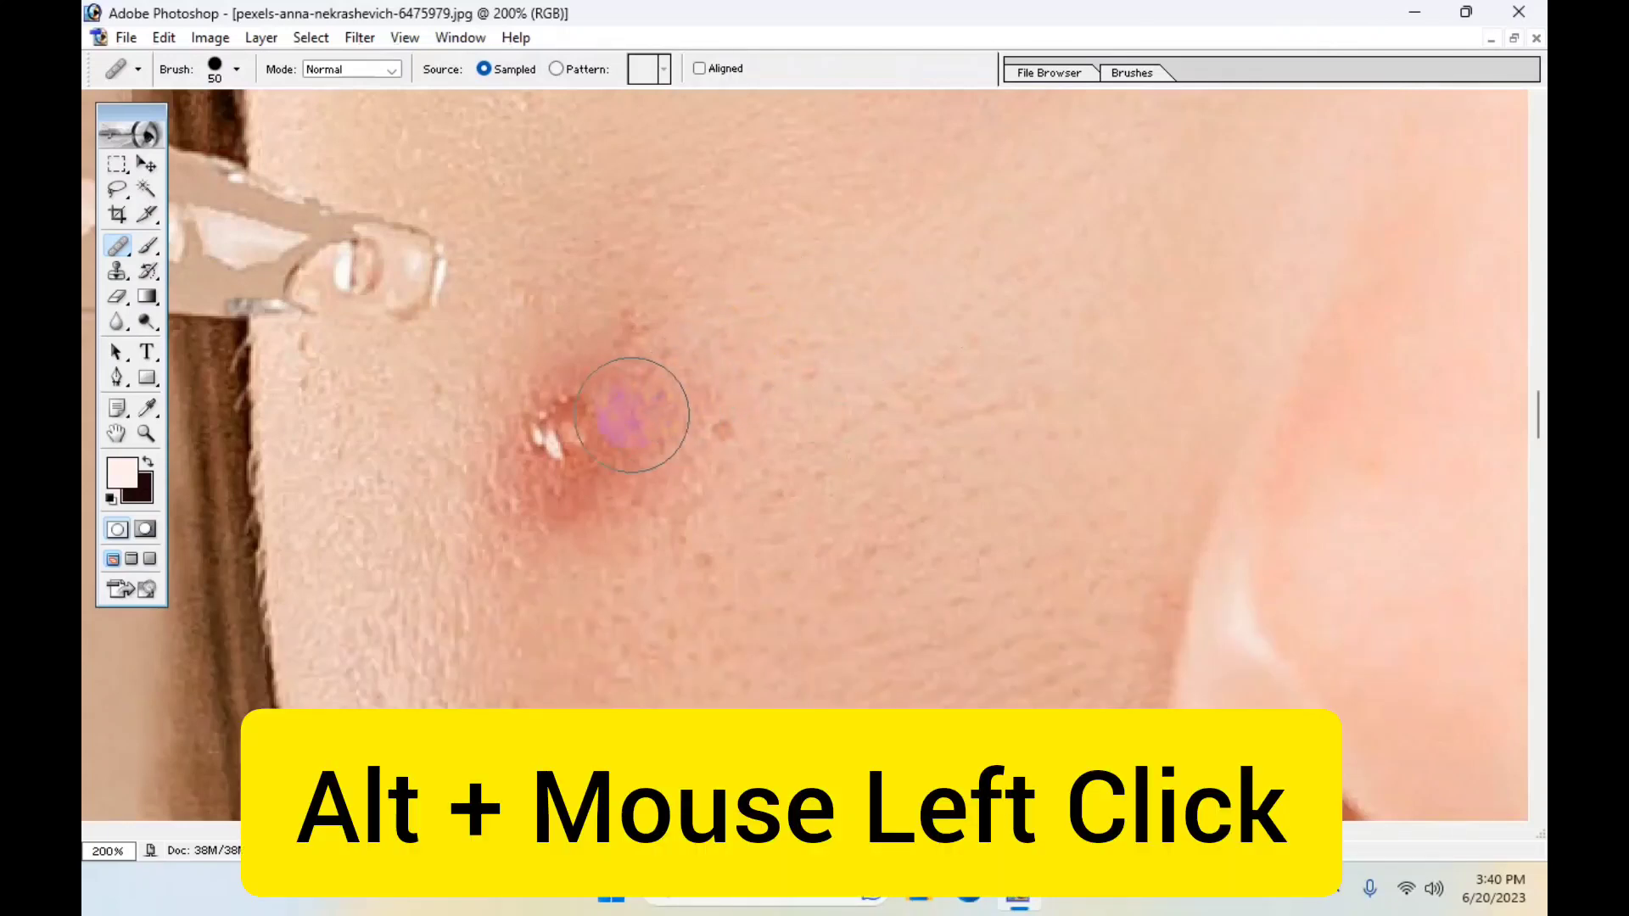
mouse_move(570, 422)
left_mouse_down()
mouse_move(565, 478)
mouse_move(609, 319)
mouse_move(673, 374)
mouse_move(702, 436)
mouse_move(662, 495)
mouse_move(553, 541)
mouse_move(491, 534)
mouse_move(473, 393)
mouse_move(549, 280)
mouse_move(728, 354)
mouse_move(690, 538)
mouse_move(571, 615)
mouse_move(520, 541)
left_mouse_up()
- Zoom out and heal the small forehead blemish from adjacent clean skin
key("ctrl+minus")
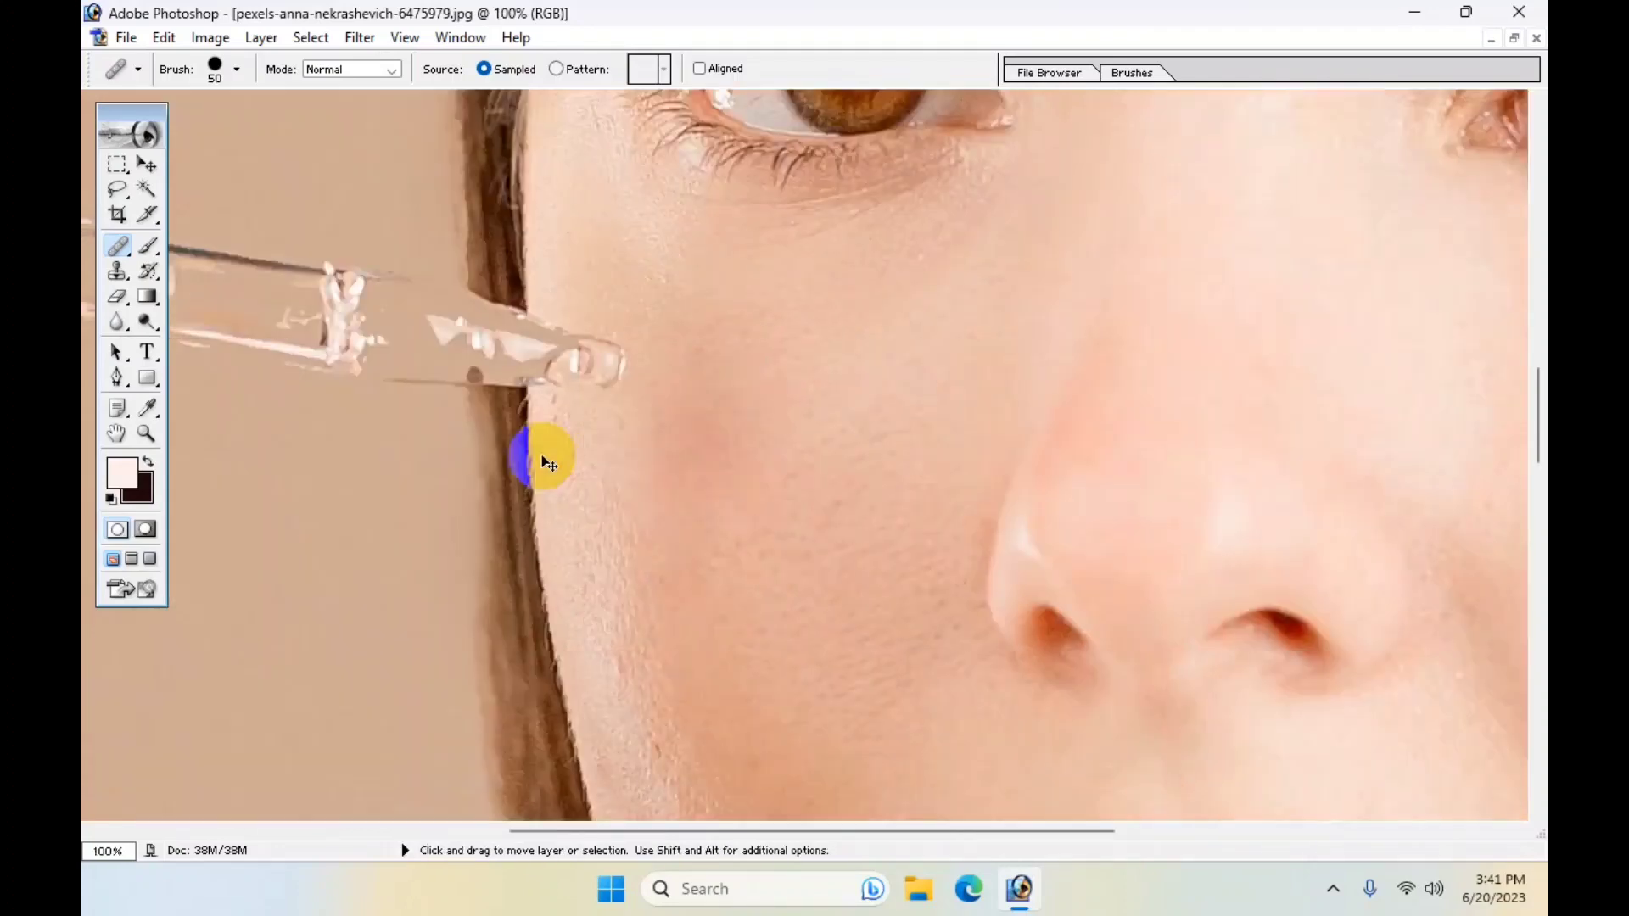
key("ctrl+minus")
key("ctrl+minus")
key("ctrl+minus")
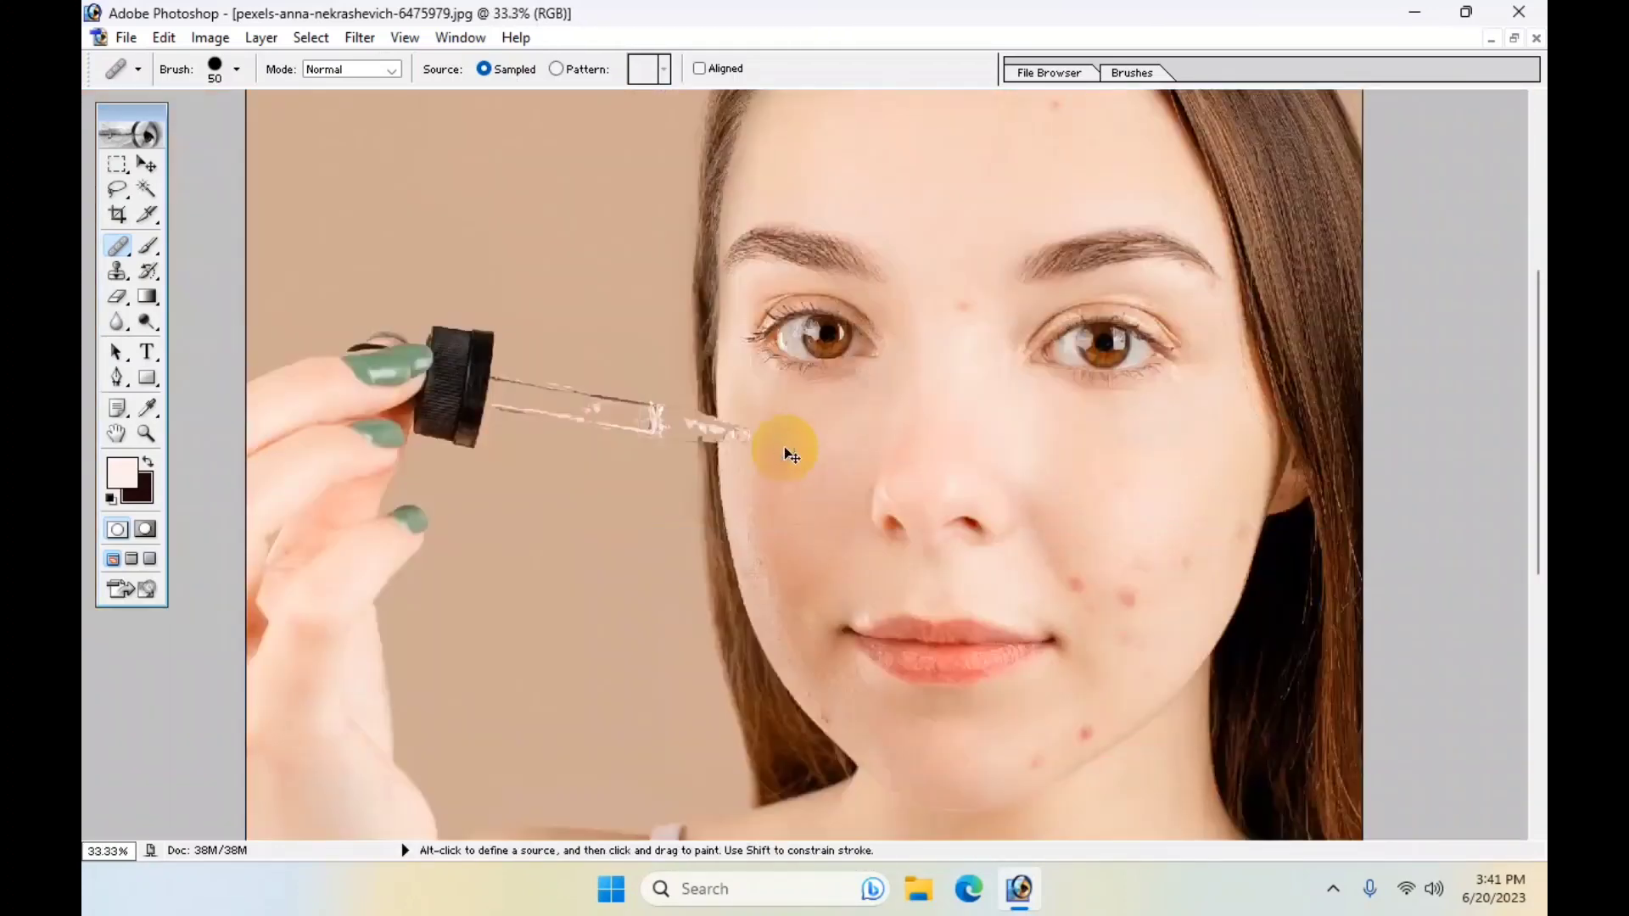
key("ctrl+plus")
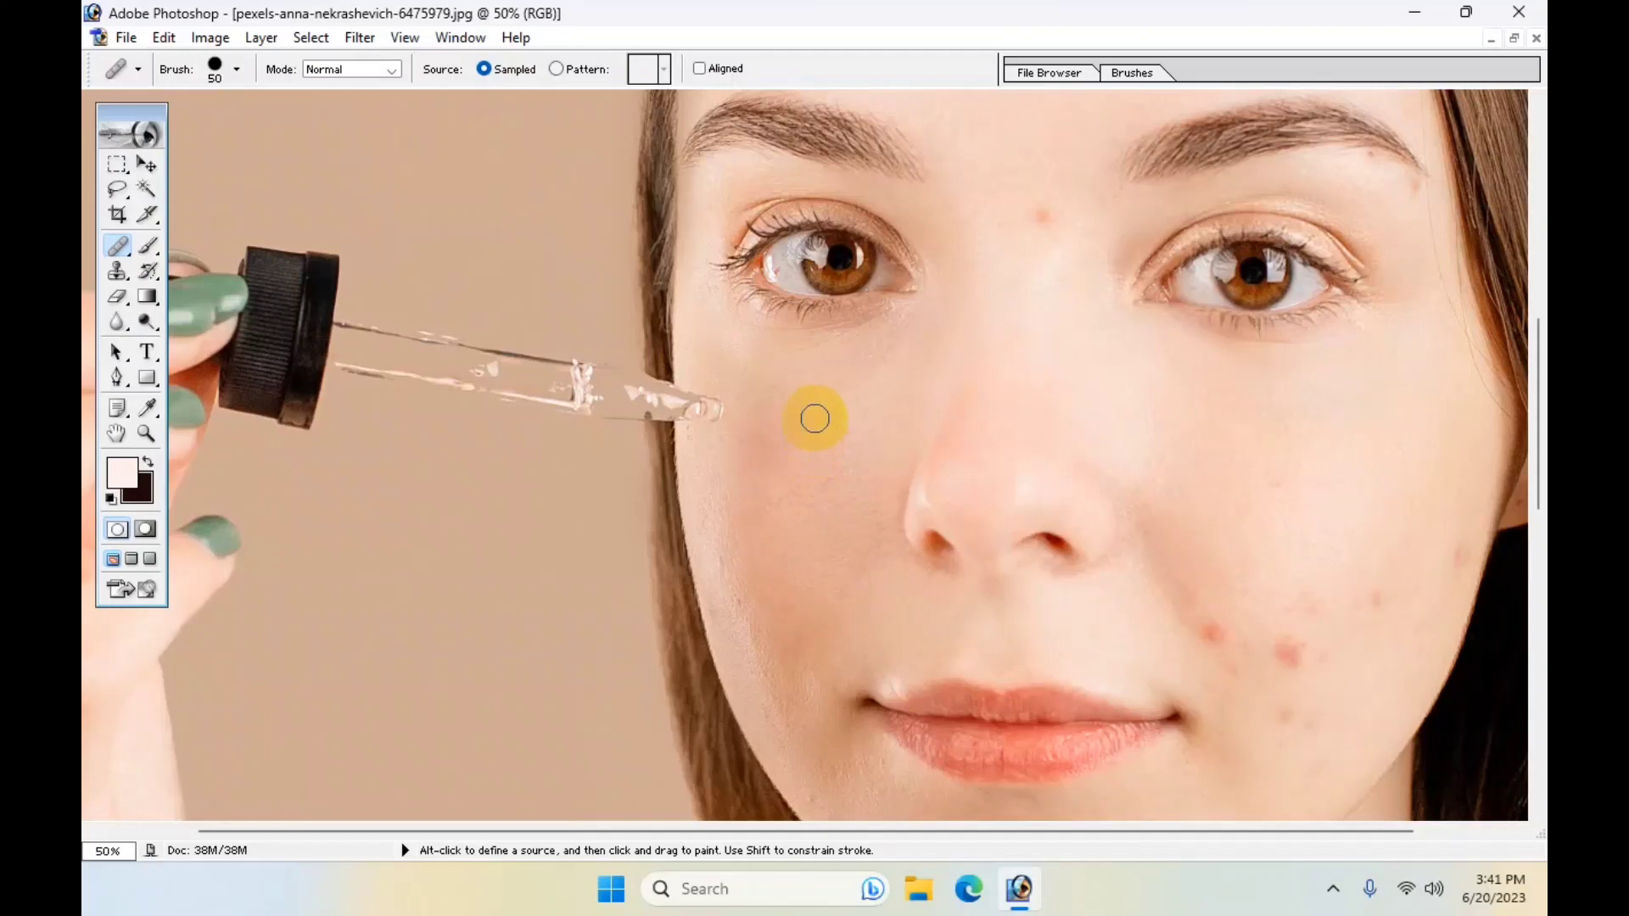
left_click(814, 418, "alt")
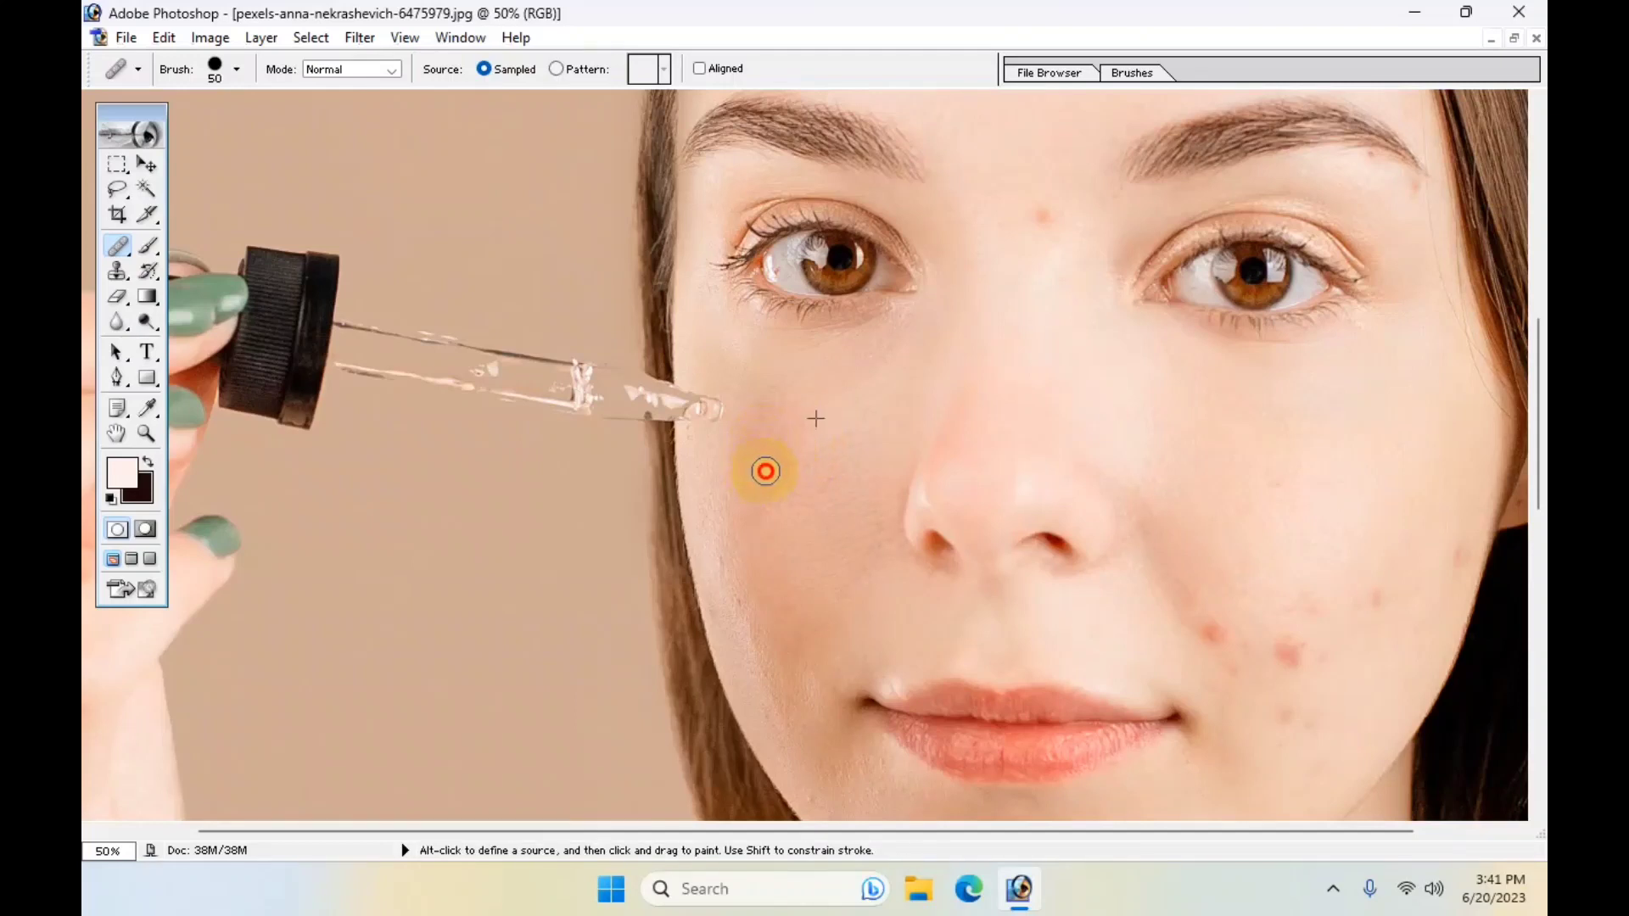
left_click(1007, 182, "alt")
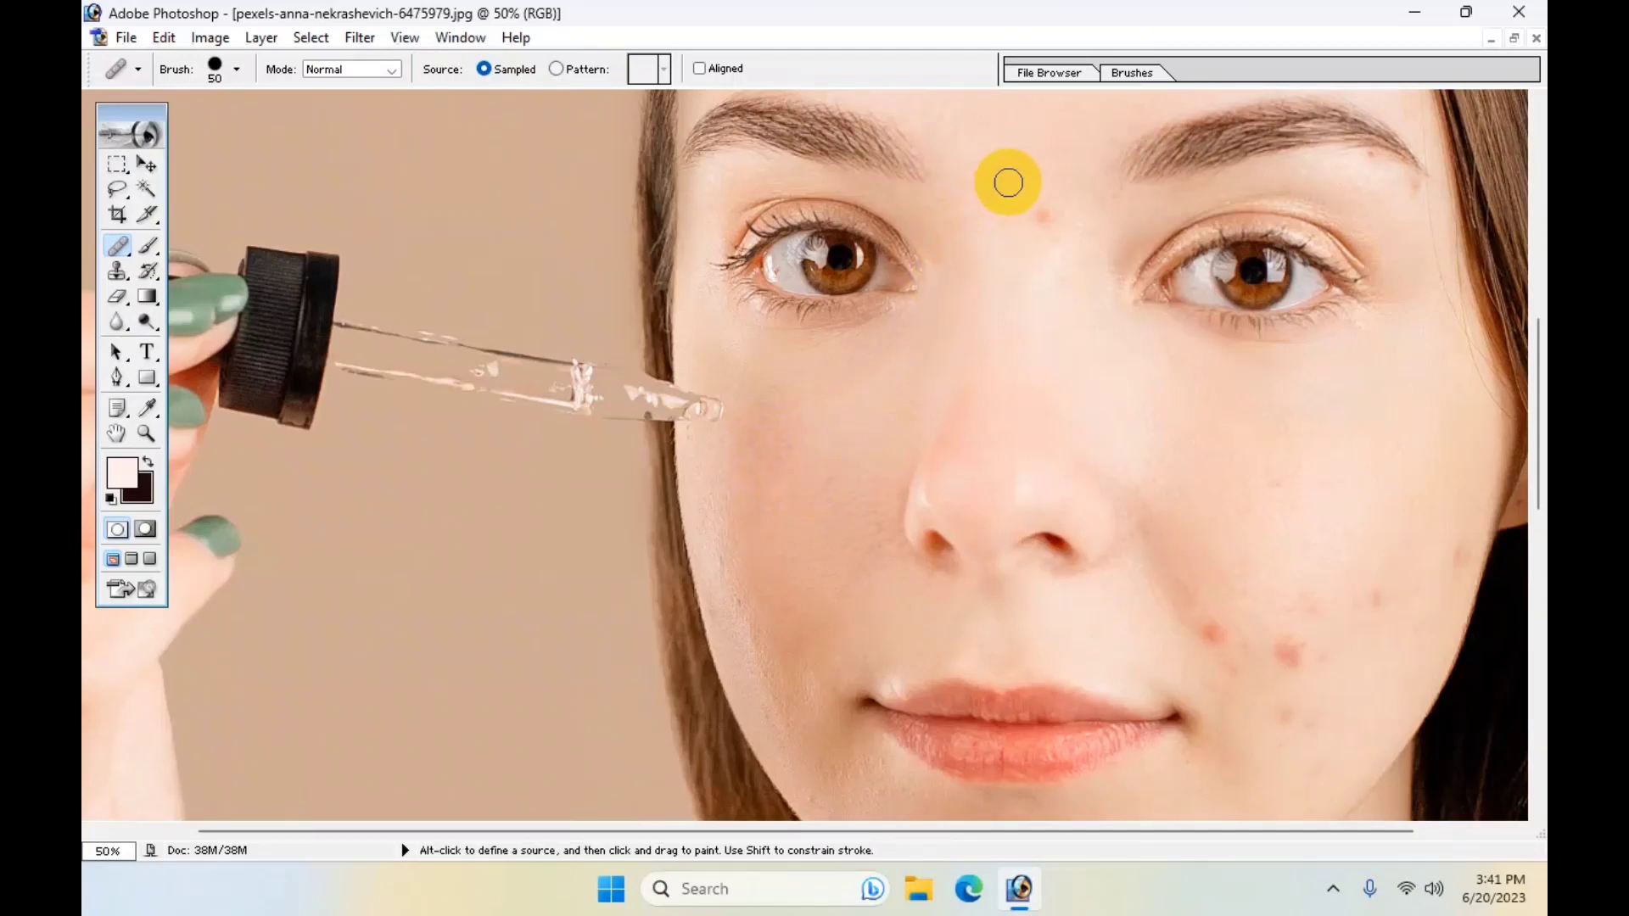
left_click(1047, 215)
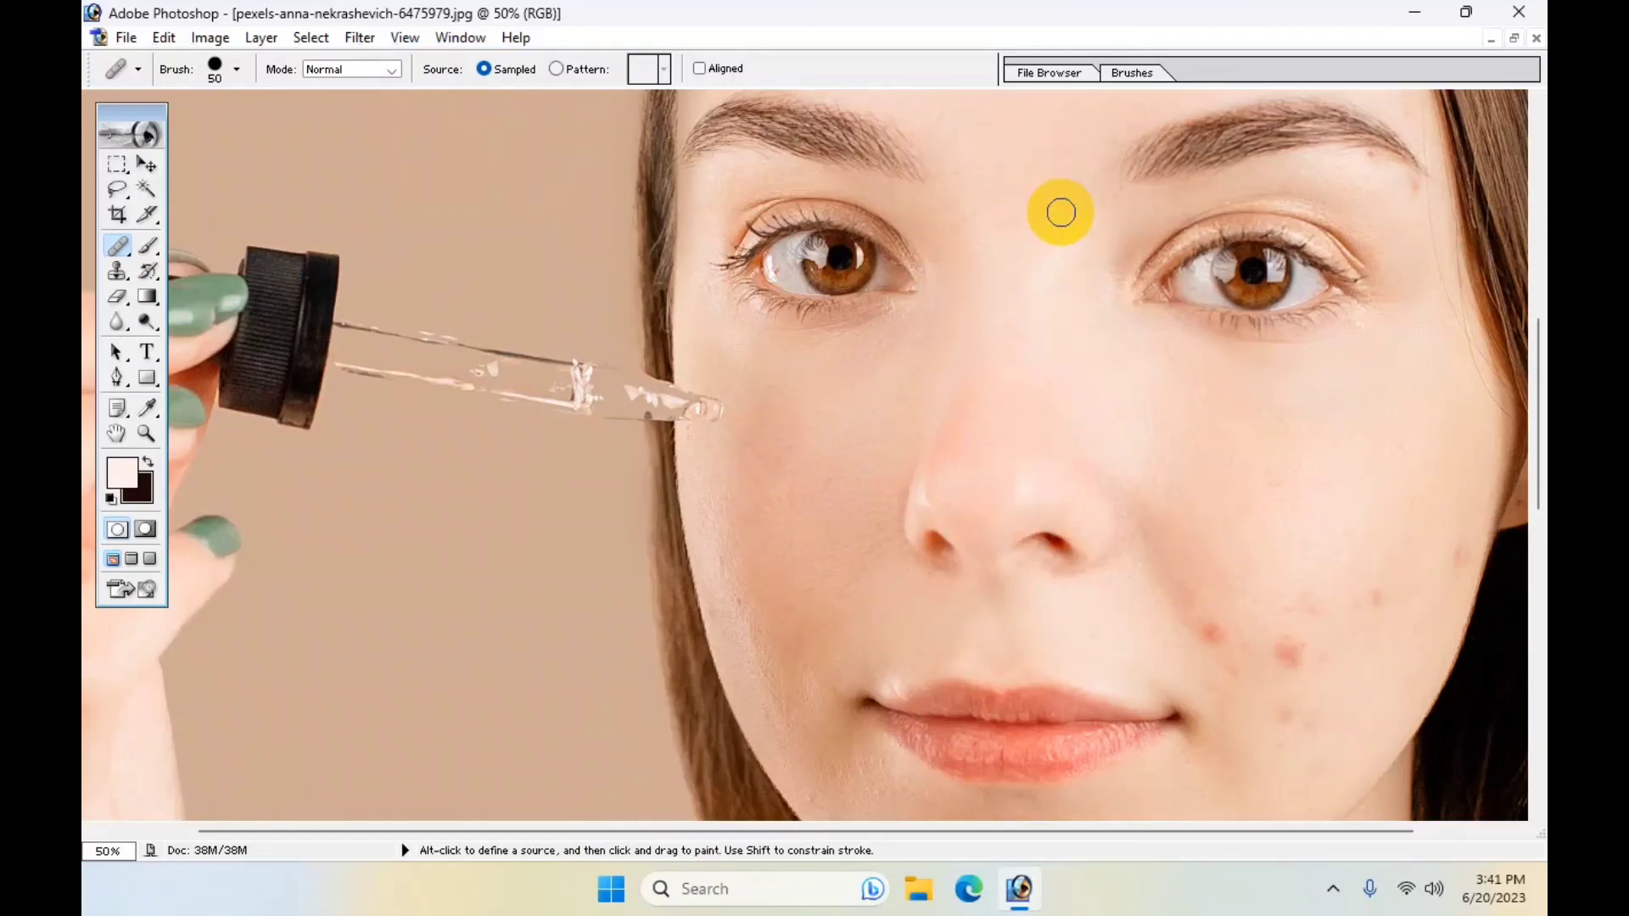
- Zoom to 200% on the left cheek and heal its red spot and remaining mark
left_click_drag(1117, 410, 909, 221)
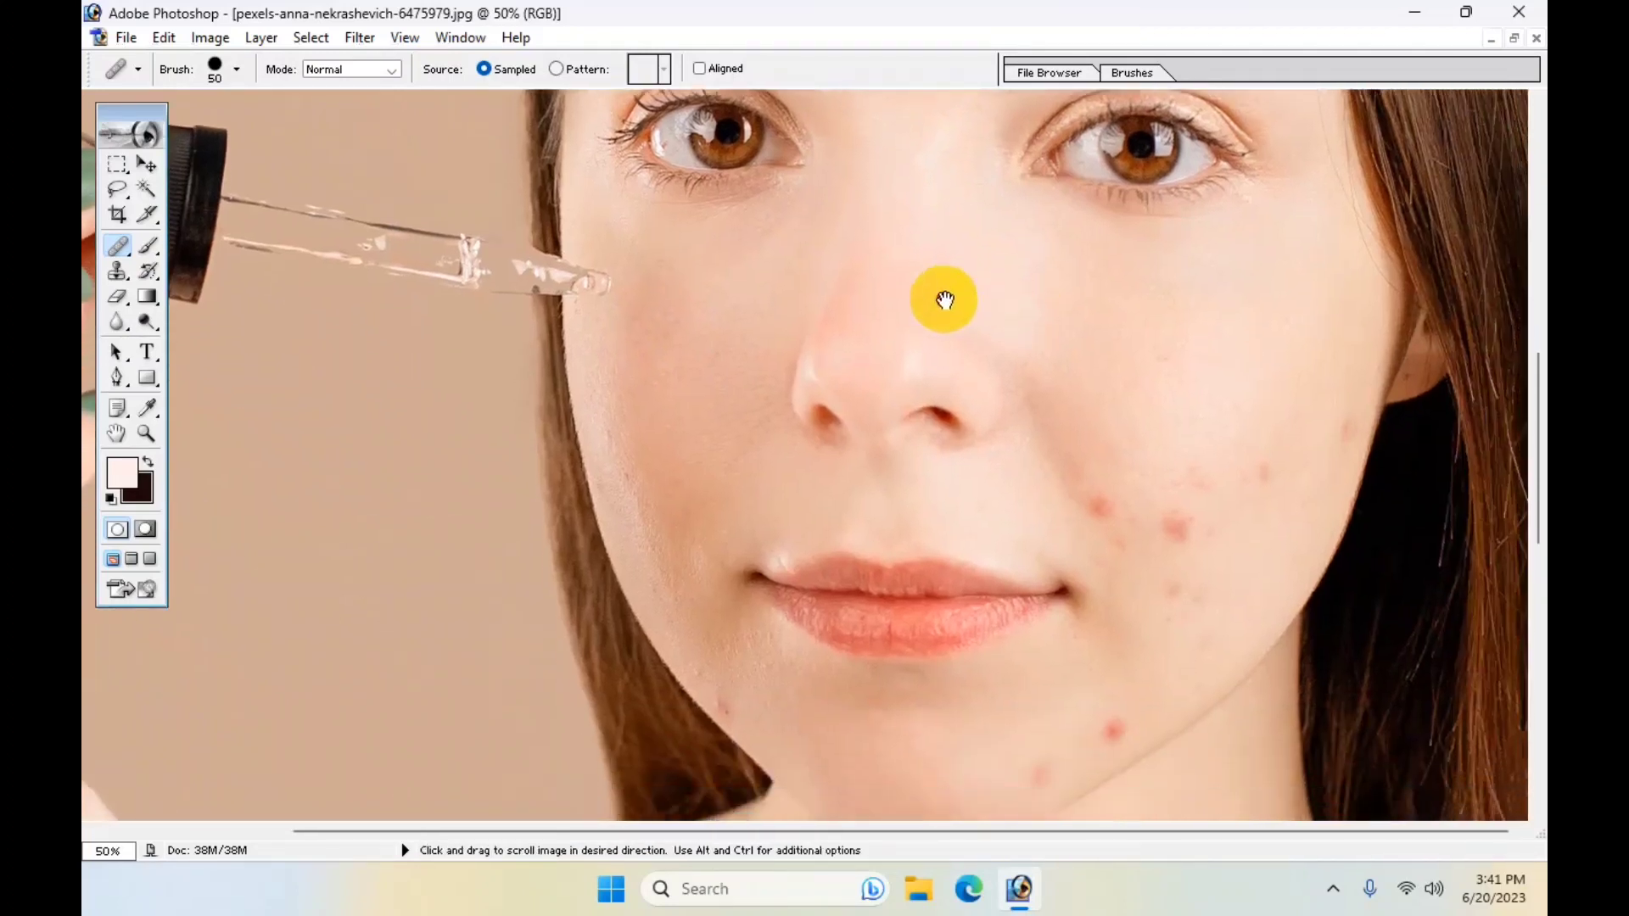
key("ctrl+plus")
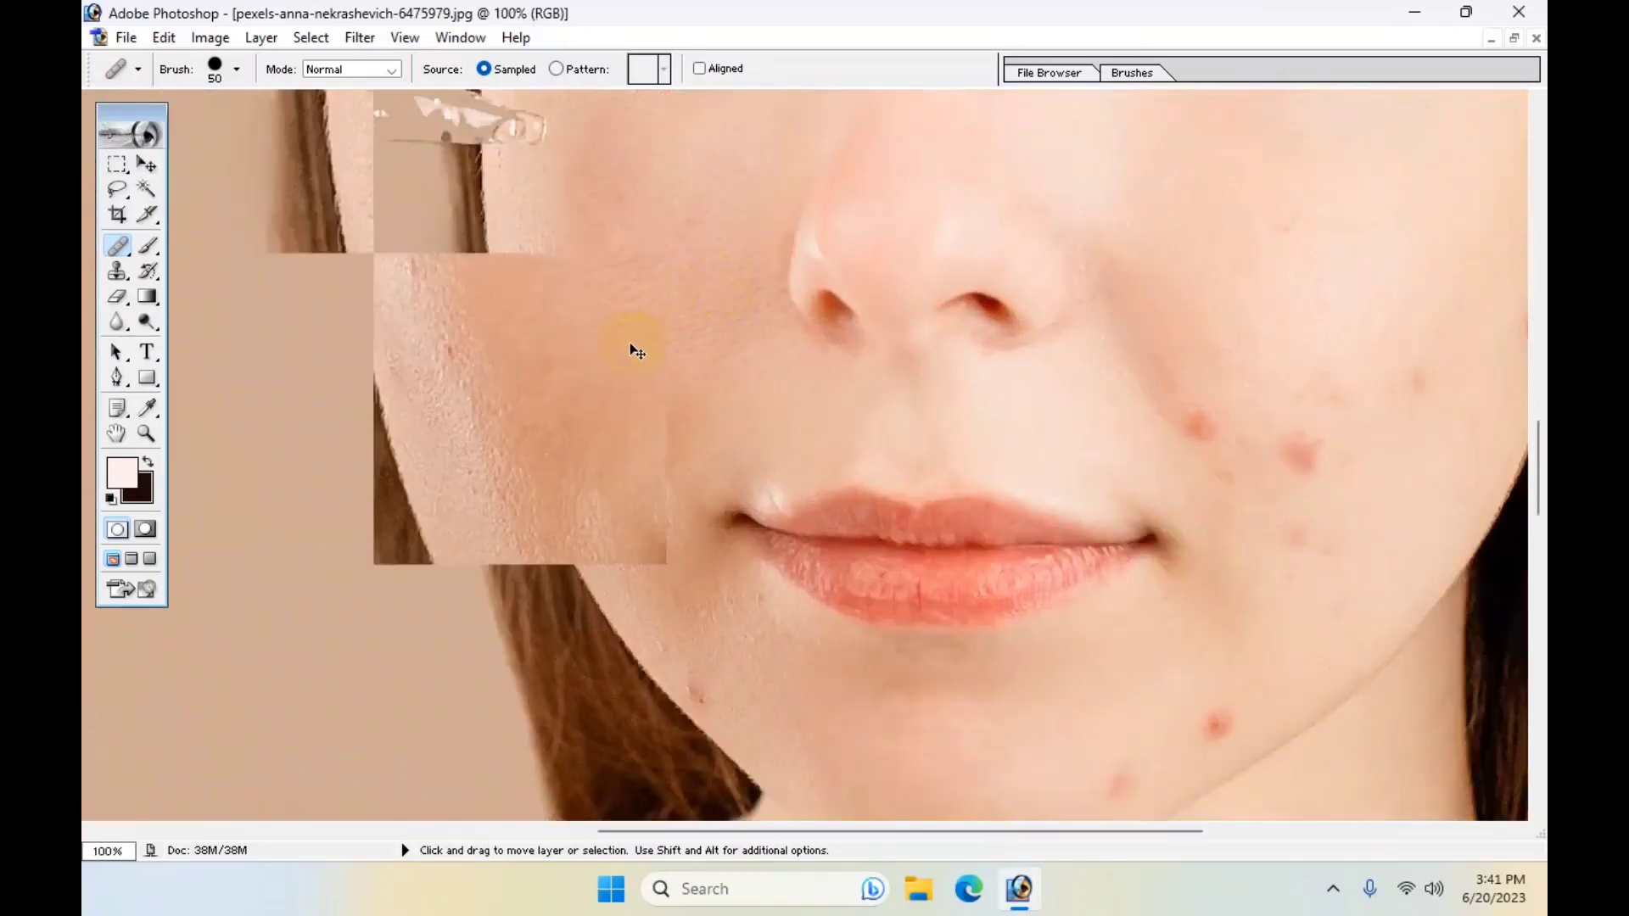
mouse_move(558, 355)
left_mouse_down()
mouse_move(604, 526)
mouse_move(647, 350)
left_mouse_up()
left_click(603, 494, "ctrl")
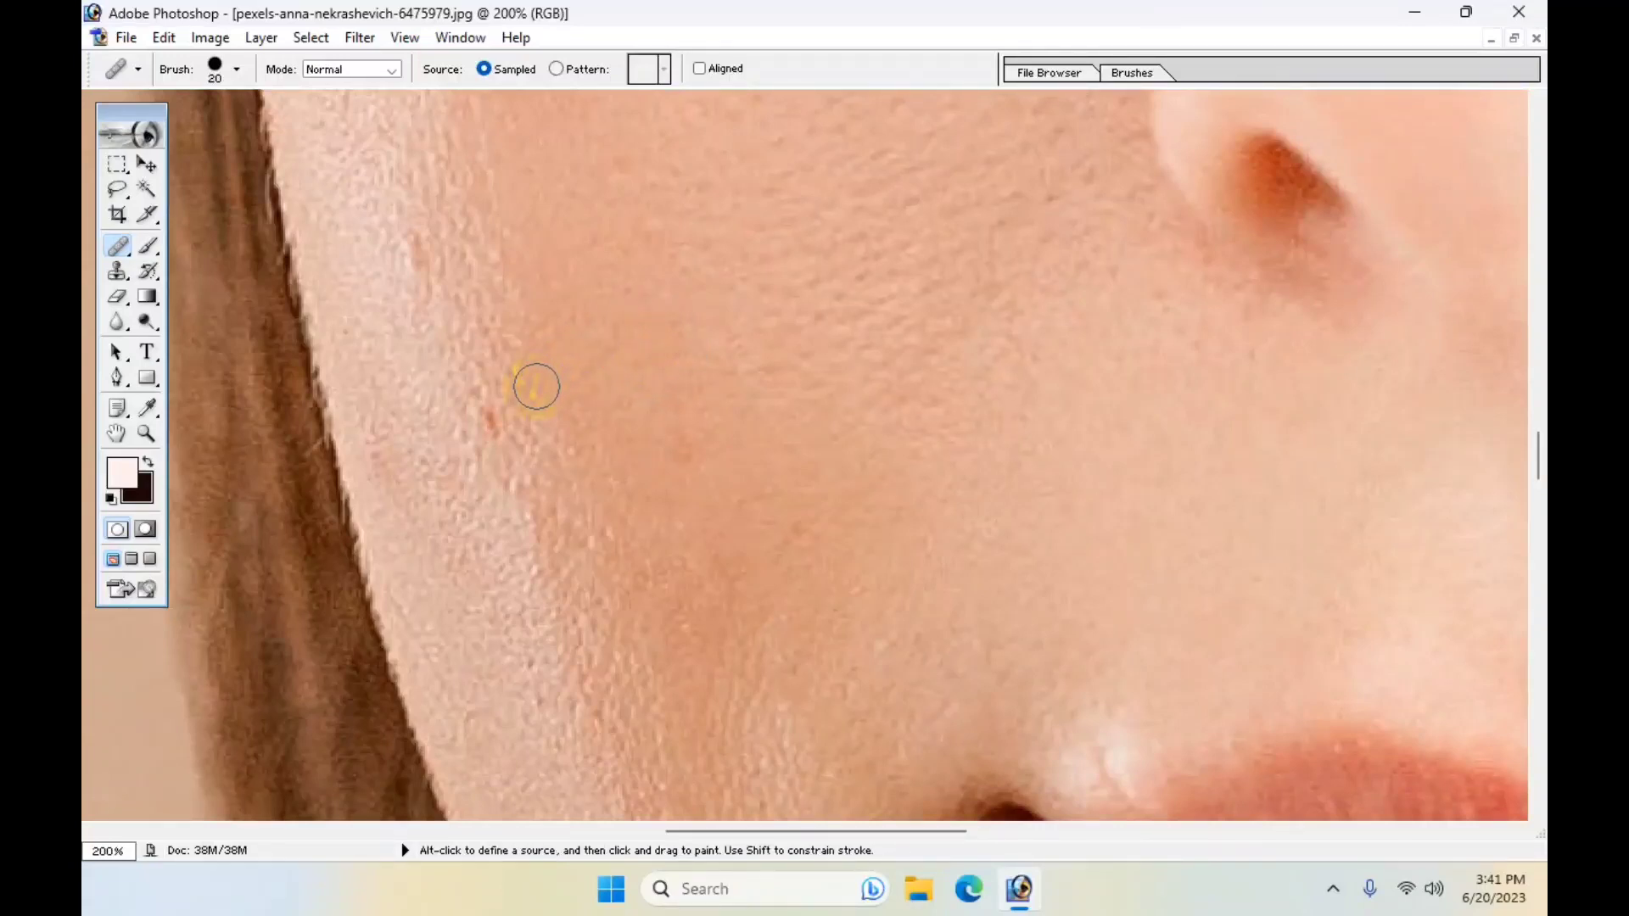
left_click(518, 415)
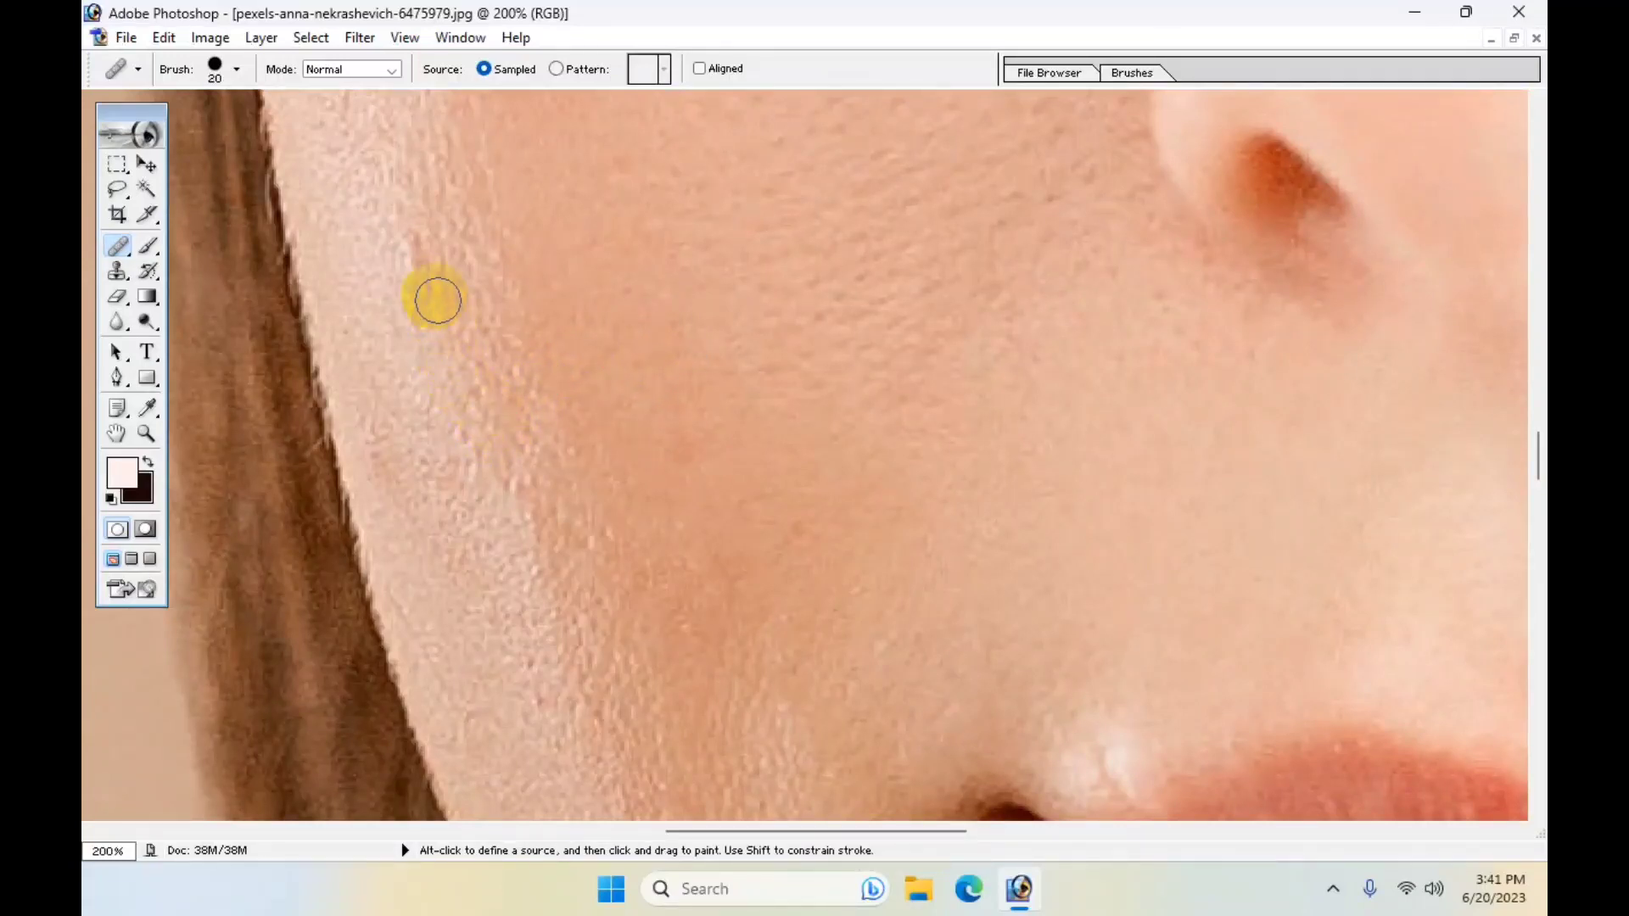
left_click_drag(486, 411, 411, 255)
- Sample a new source and pan down to the red spots on the right cheek
left_click(650, 343, "alt")
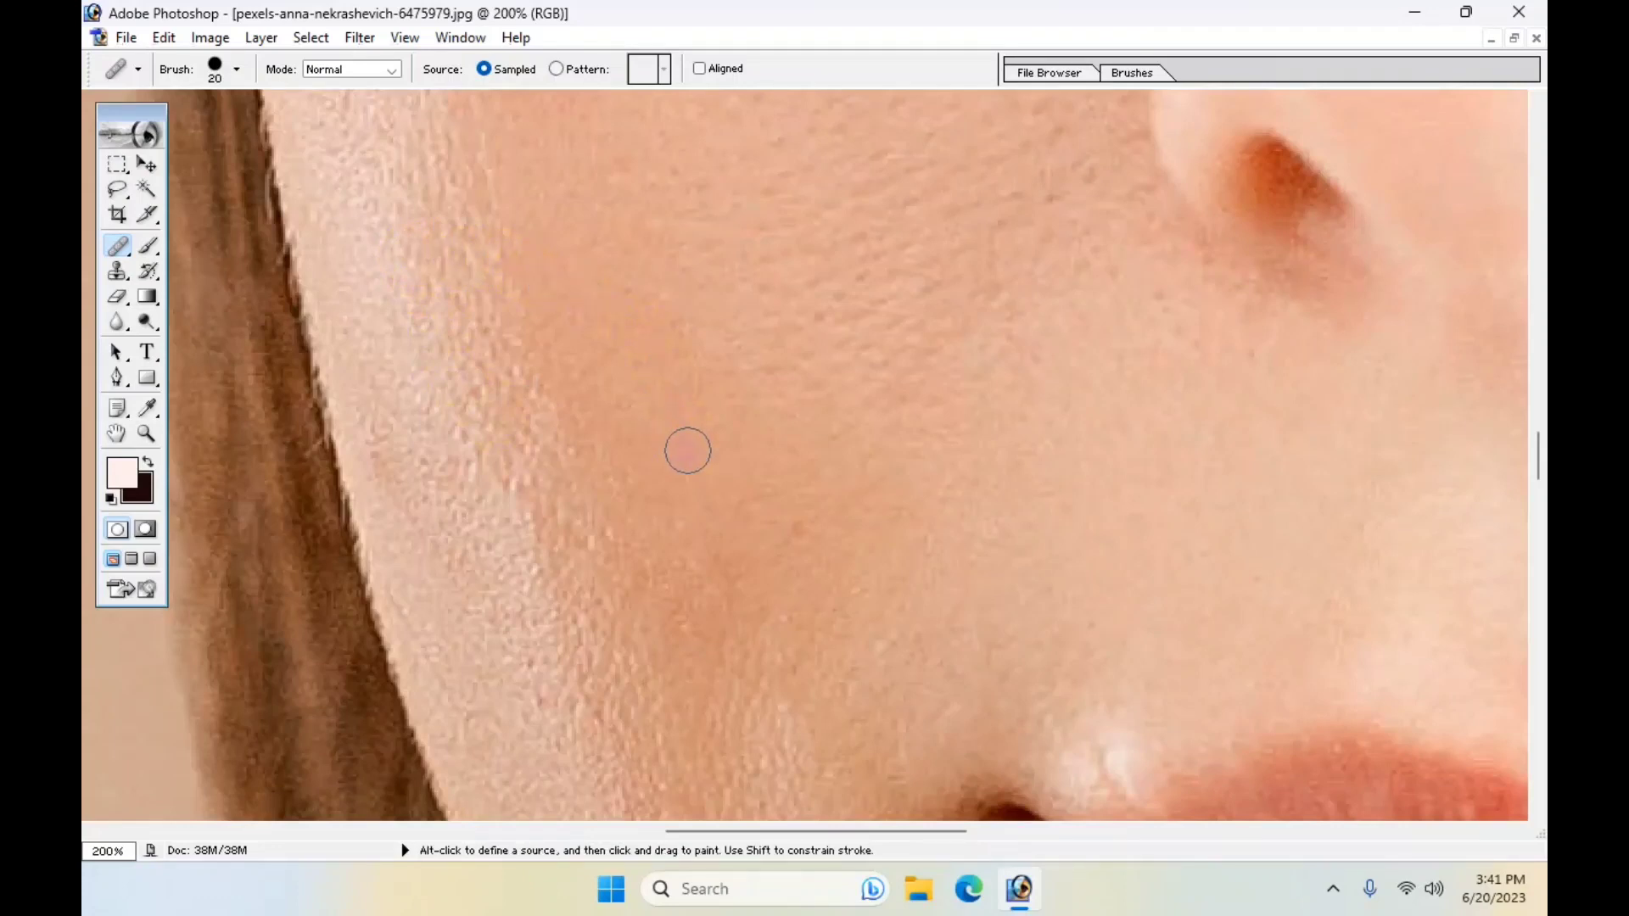
left_click_drag(795, 520, 594, 646)
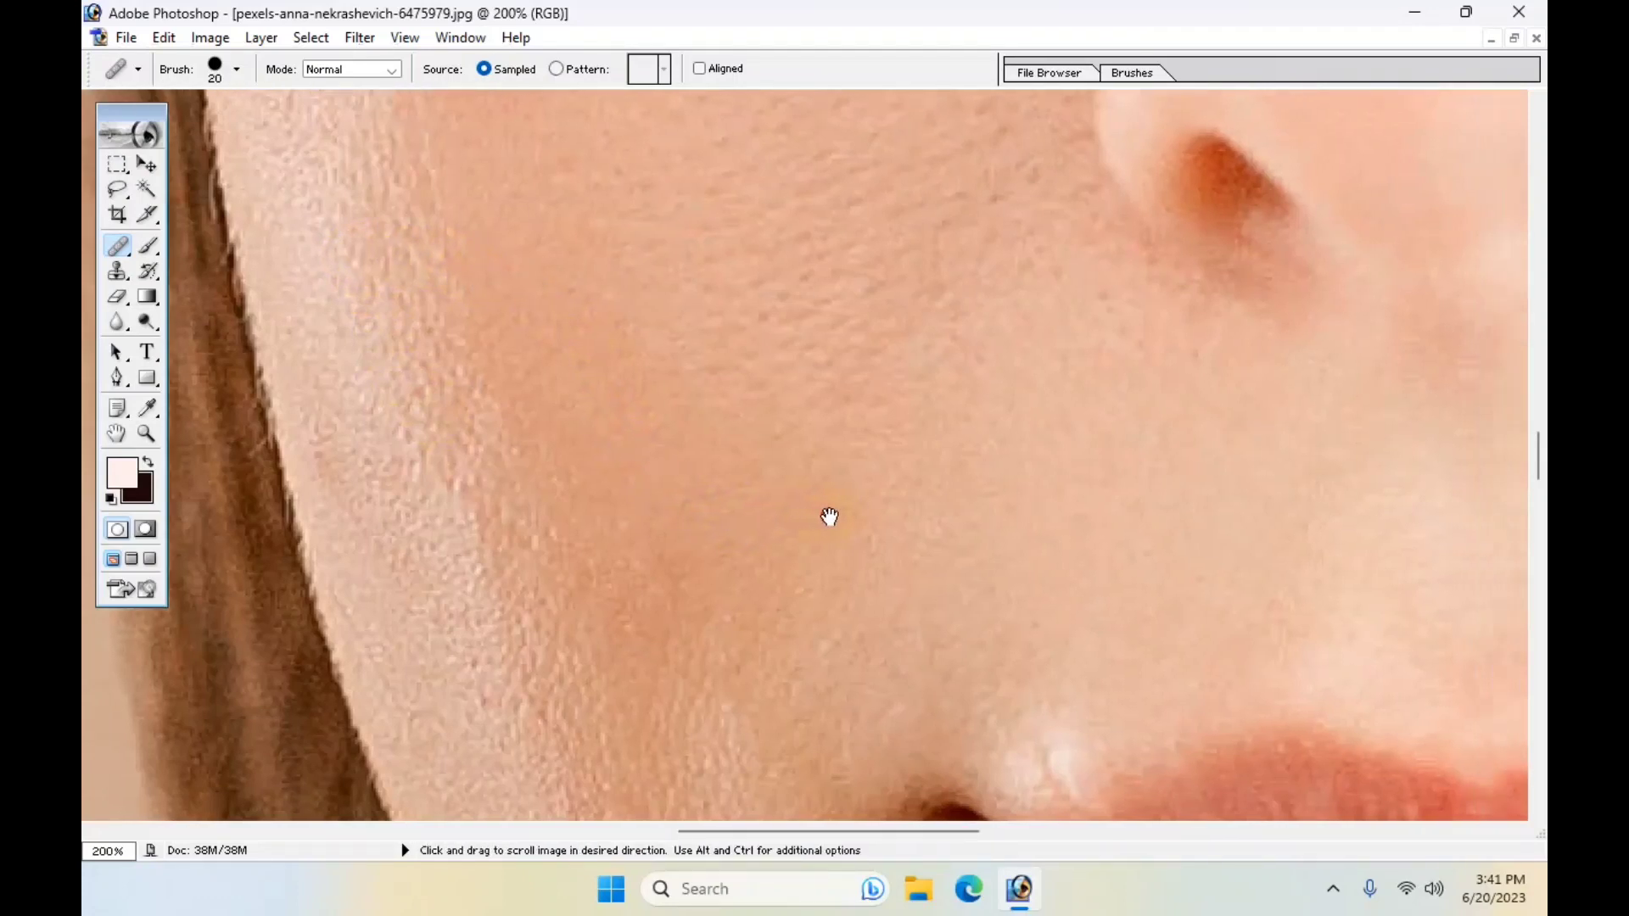
left_click_drag(774, 582, 606, 509)
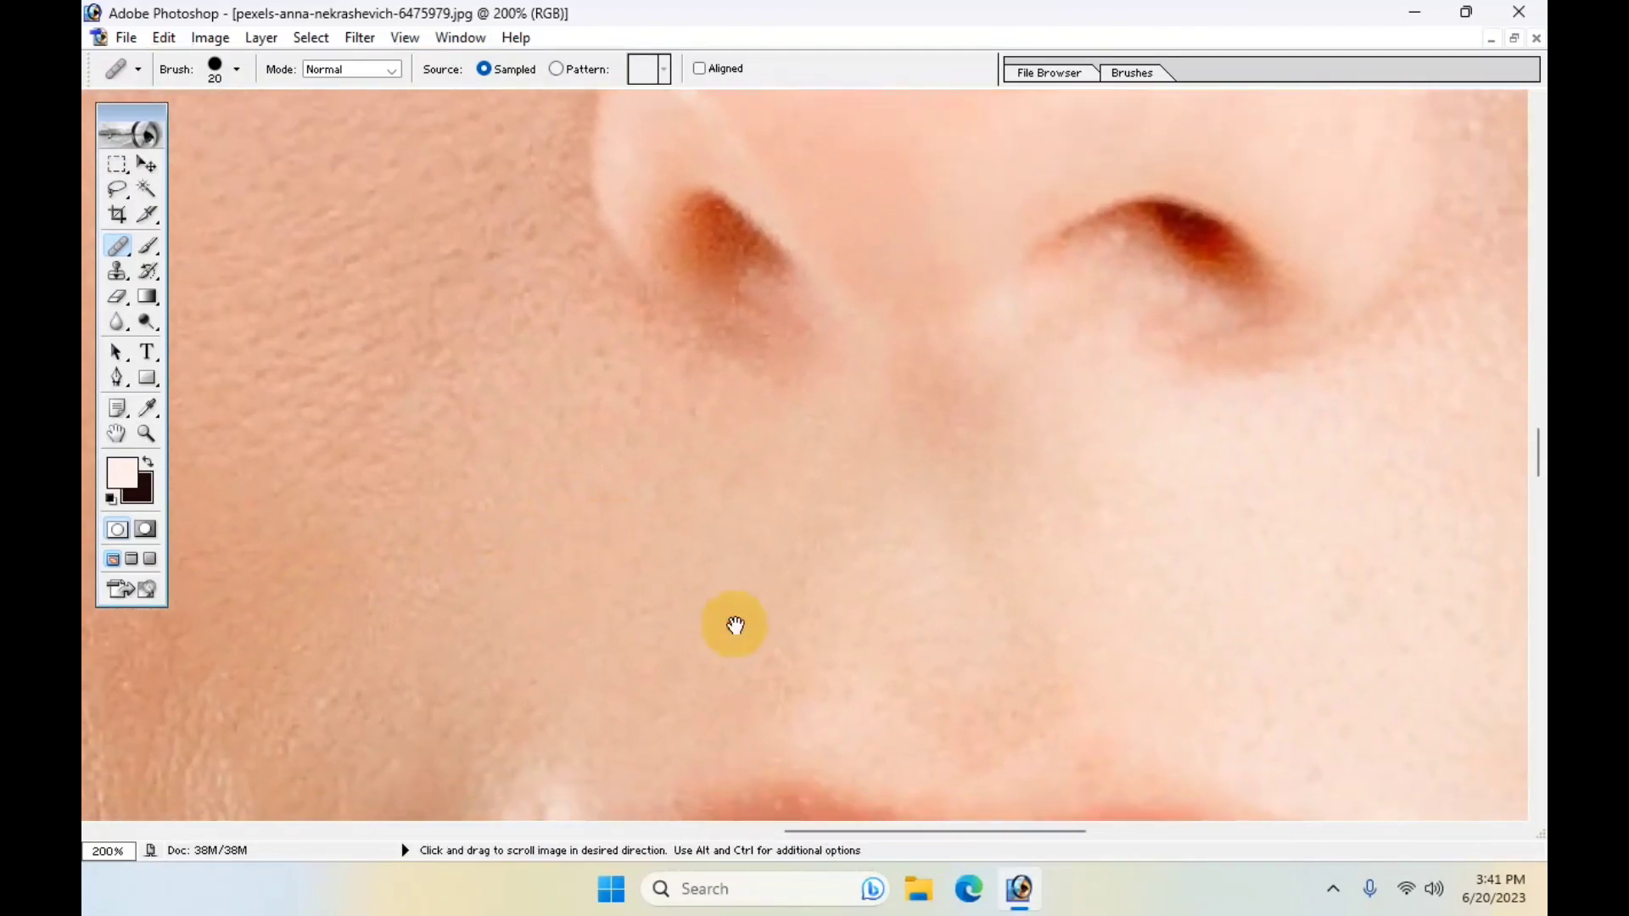
mouse_move(734, 625)
left_mouse_down()
mouse_move(596, 559)
mouse_move(563, 462)
left_mouse_up()
left_click_drag(931, 356, 676, 585)
left_click_drag(1039, 407, 840, 462)
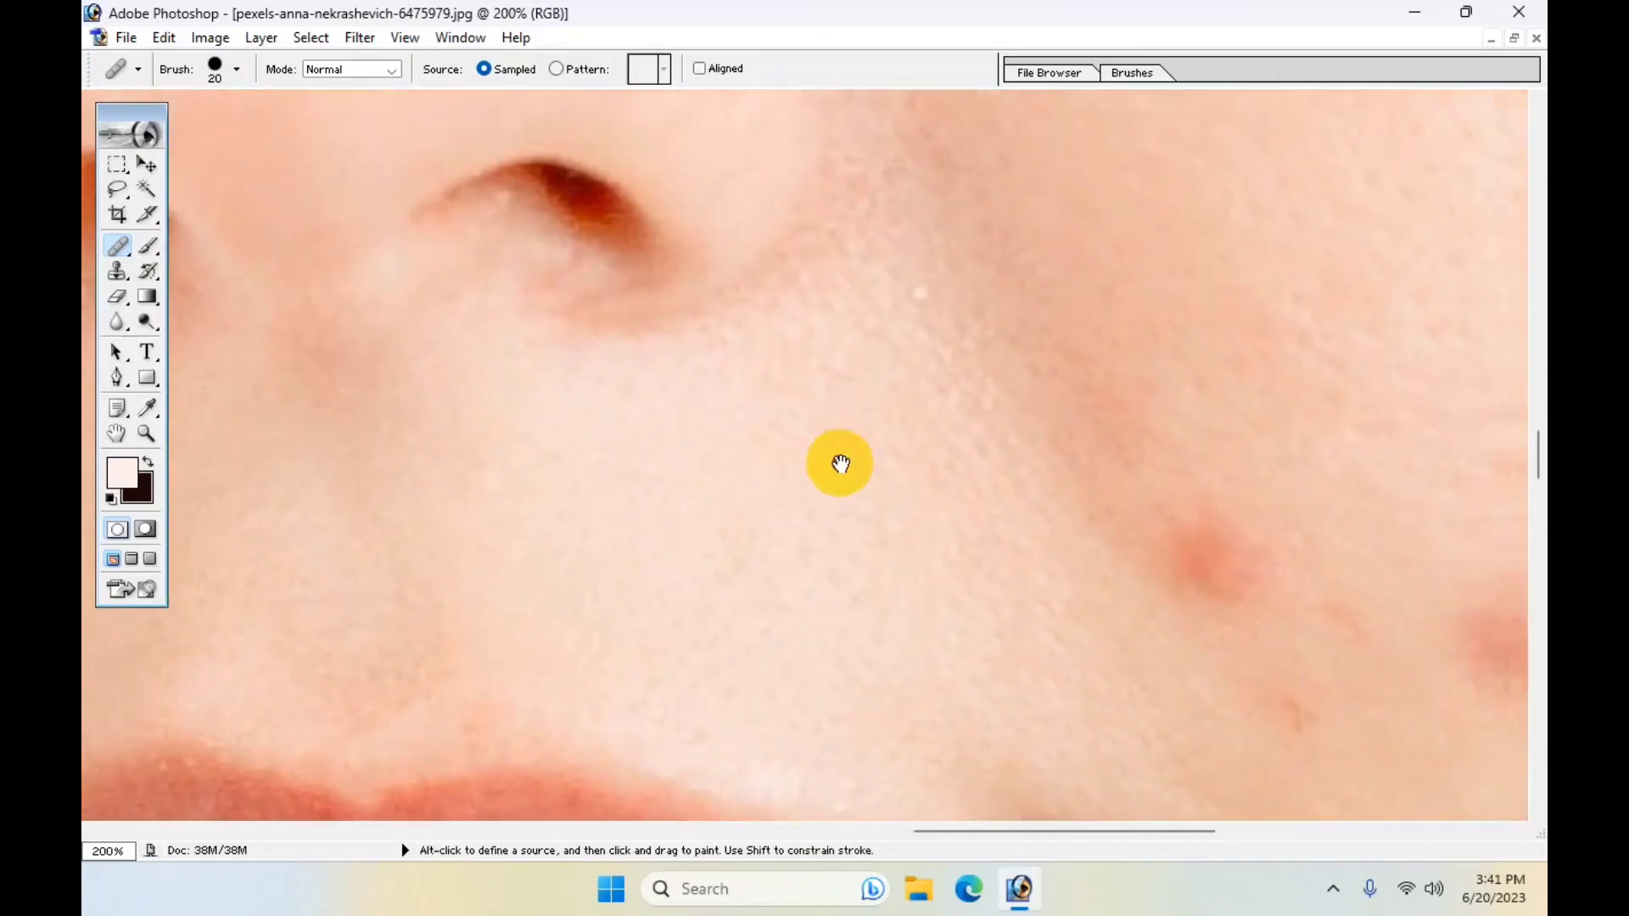
left_click_drag(1045, 547, 871, 548)
left_click_drag(1000, 444, 873, 386)
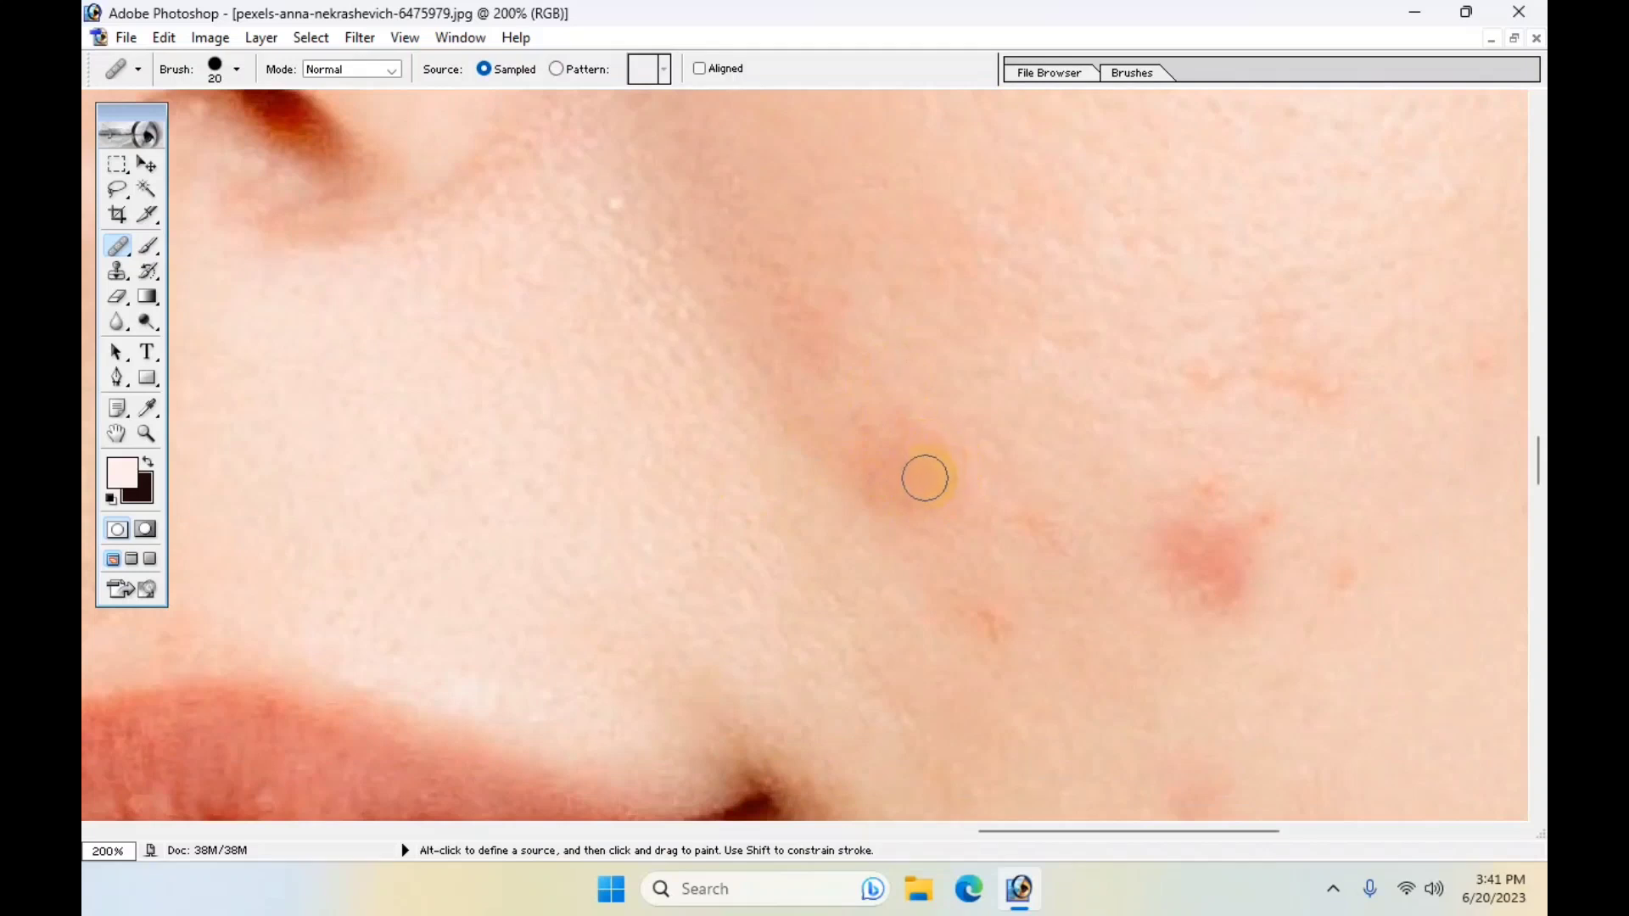
- Heal the red blemish below the nose and the mark just above it
left_click(917, 370, "alt")
left_click(913, 503)
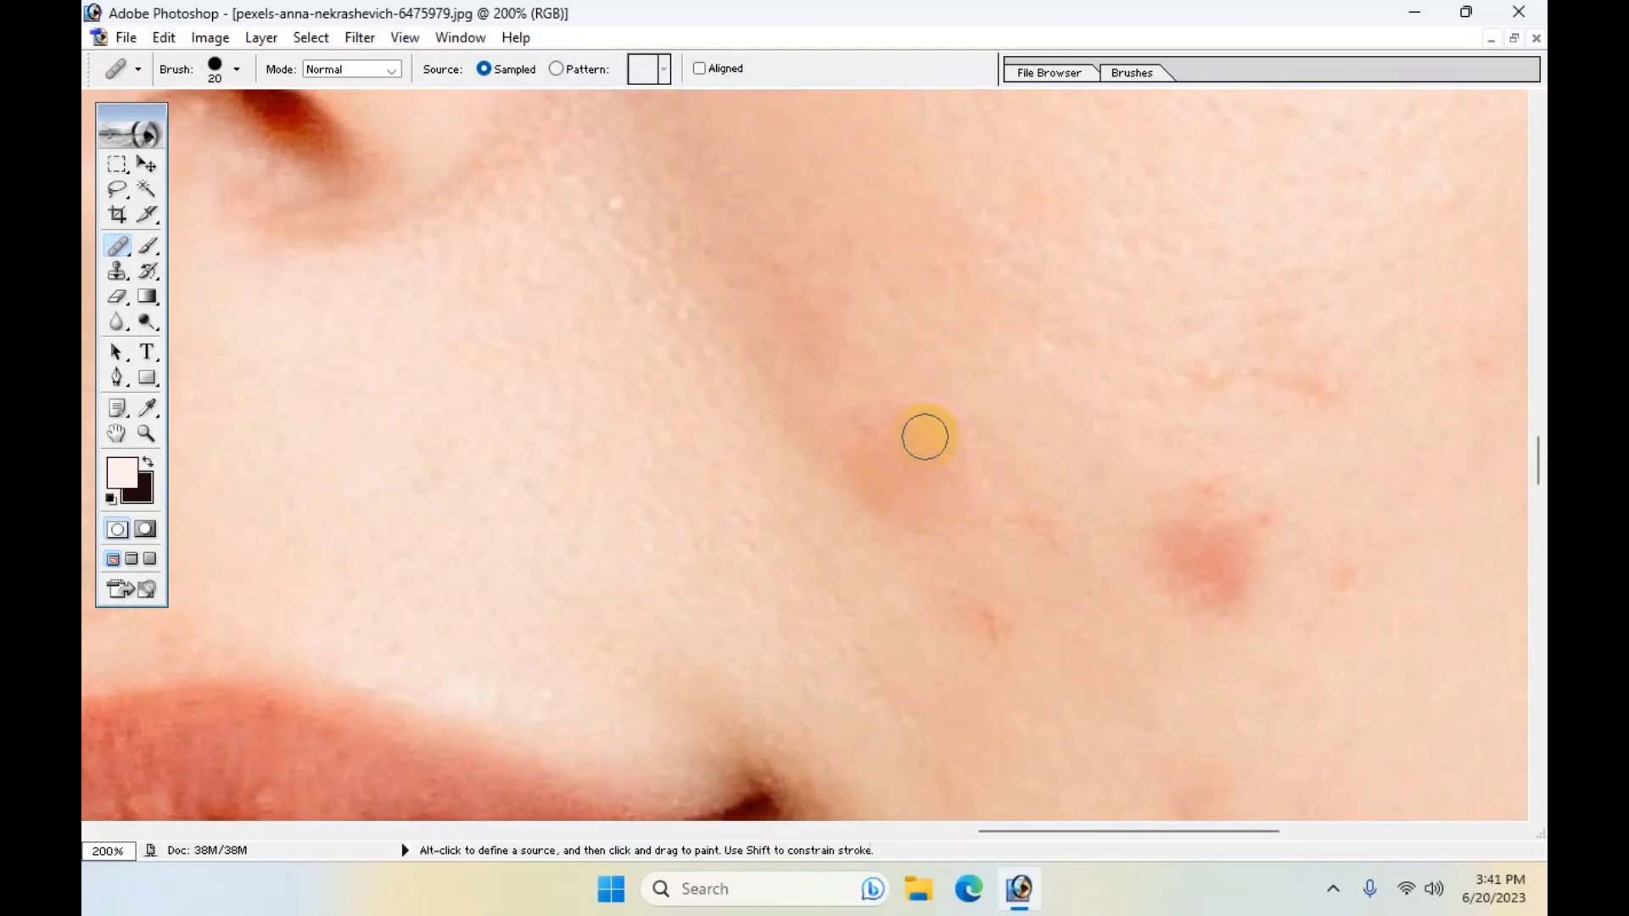
mouse_move(875, 466)
left_mouse_down()
mouse_move(830, 411)
mouse_move(844, 338)
mouse_move(802, 311)
left_mouse_up()
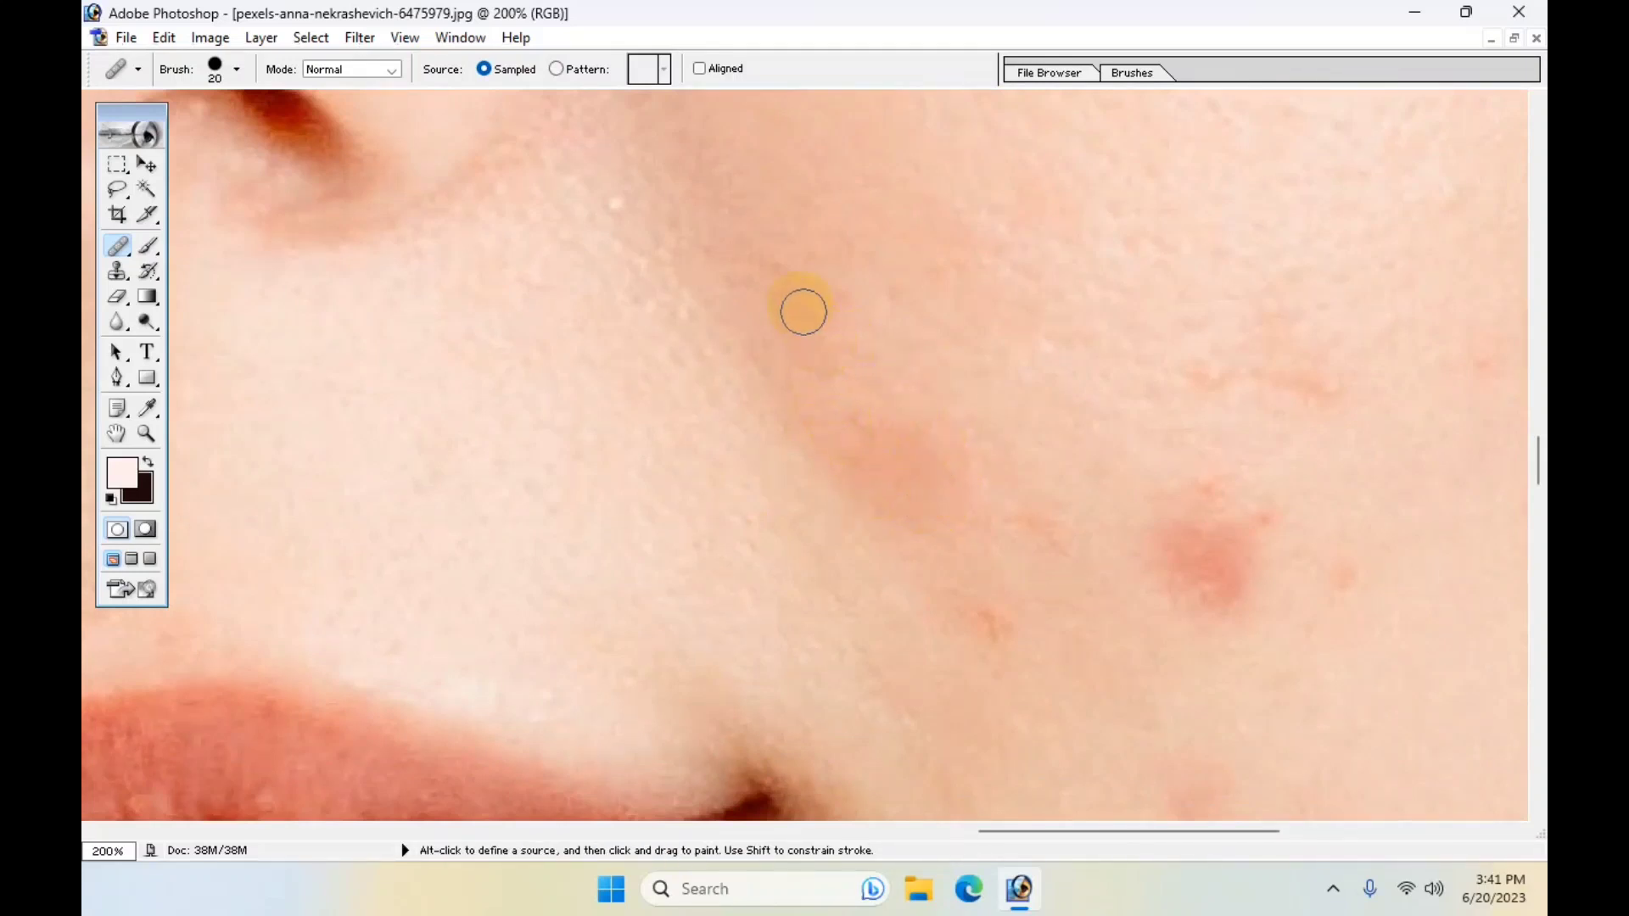
left_click_drag(913, 374, 602, 450)
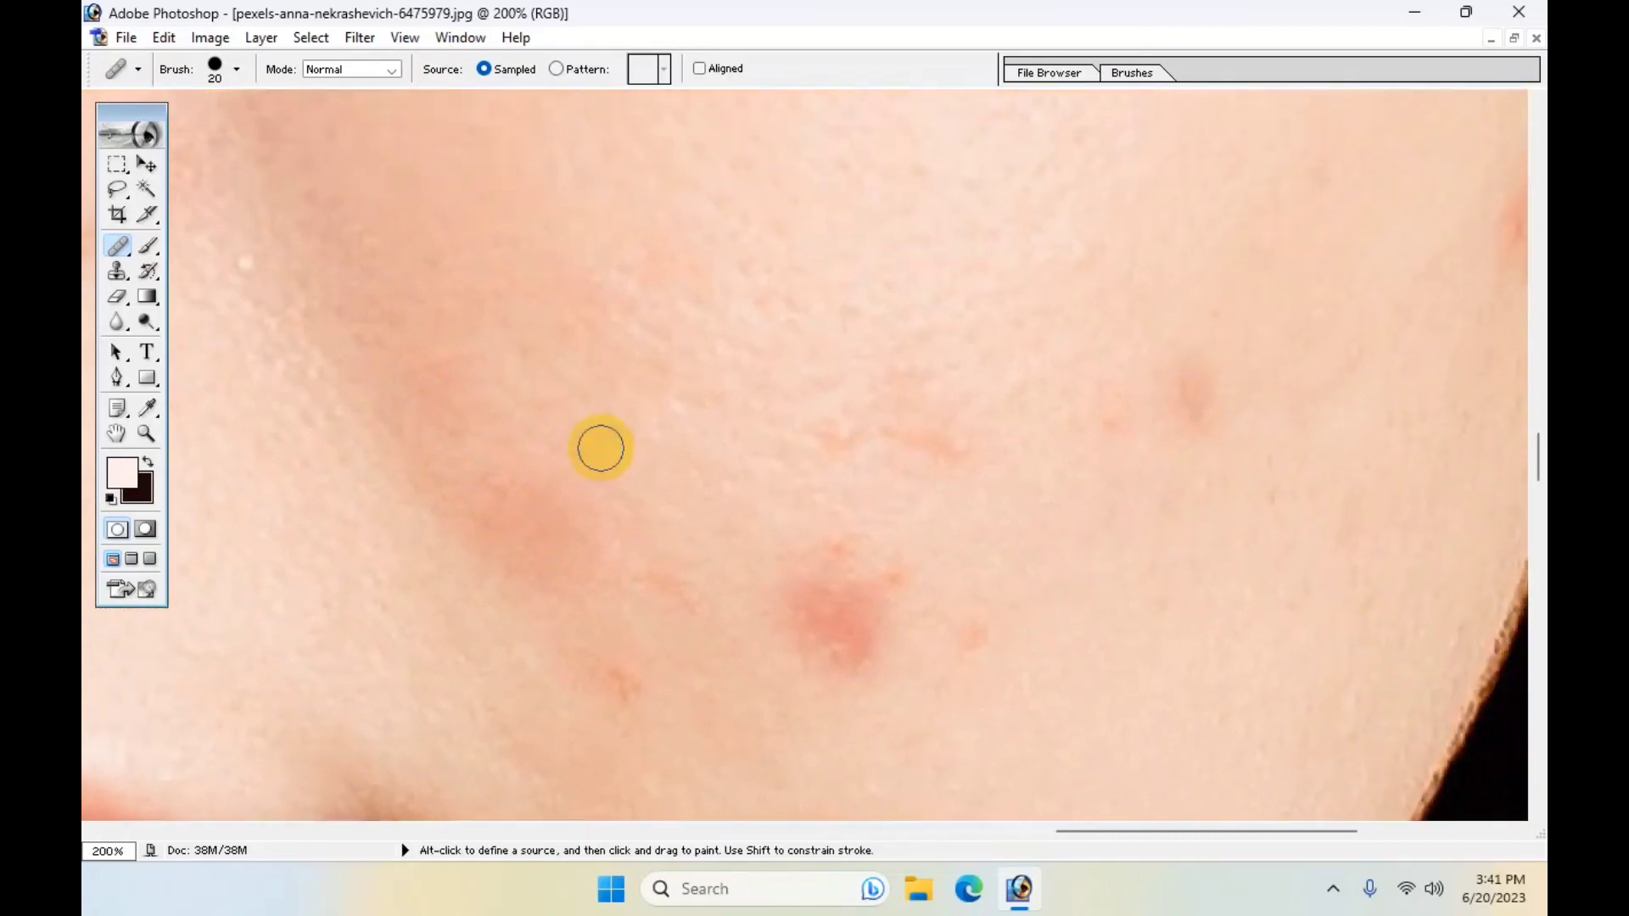
- Zoom out to 66.7% and heal the small spot near the right cheek's edge
key("ctrl+minus")
key("ctrl+minus")
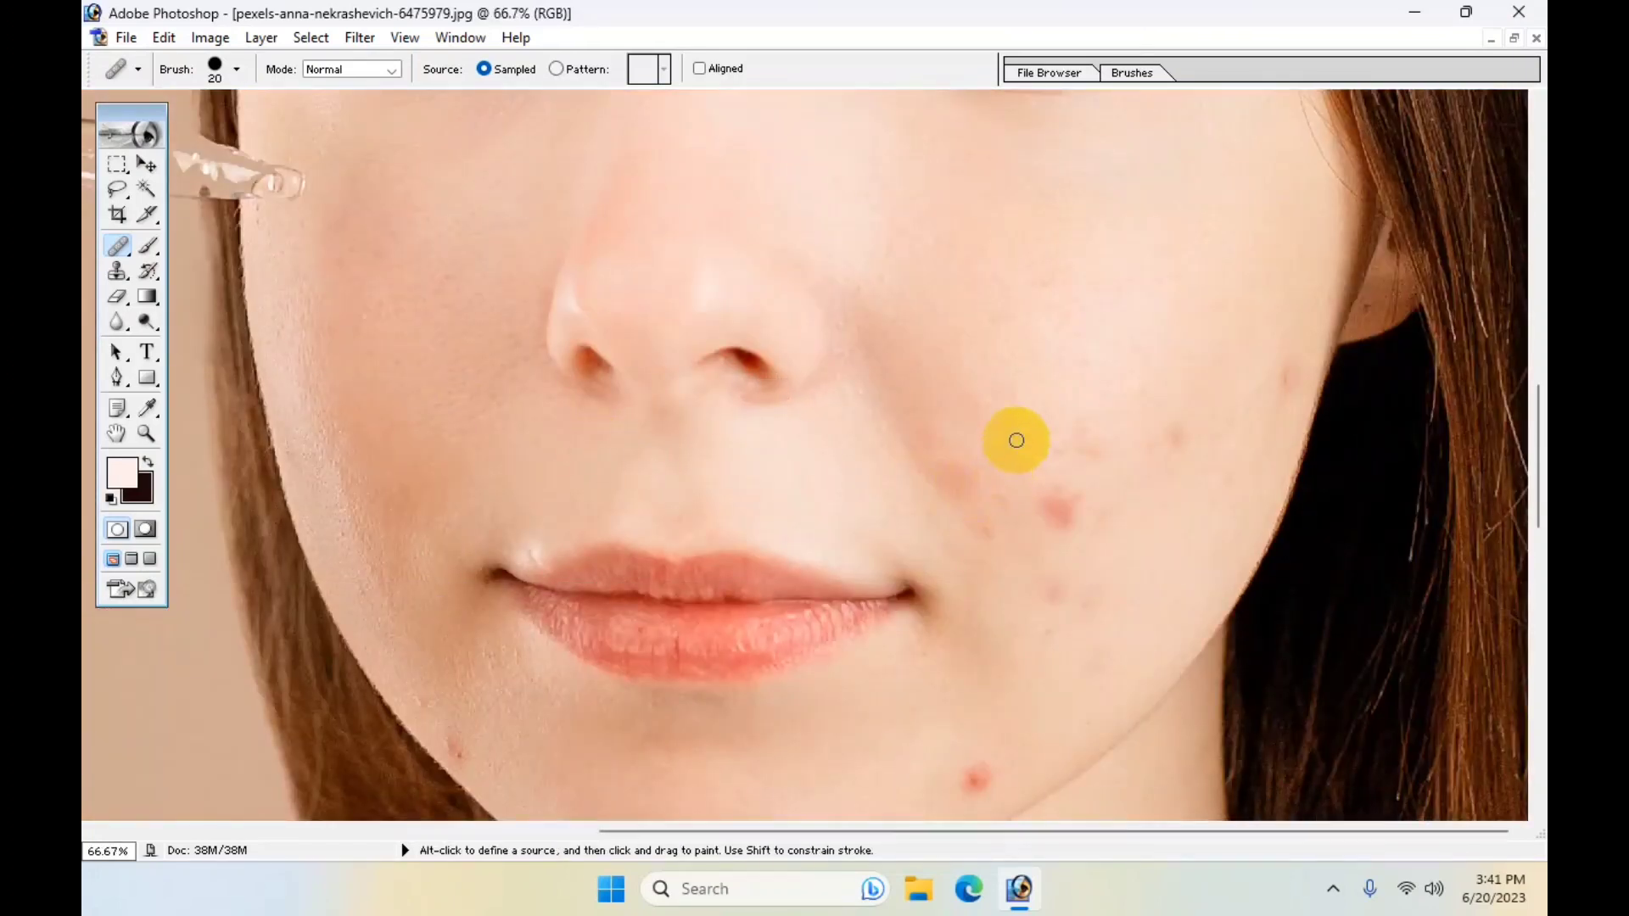
left_click(969, 443, "alt")
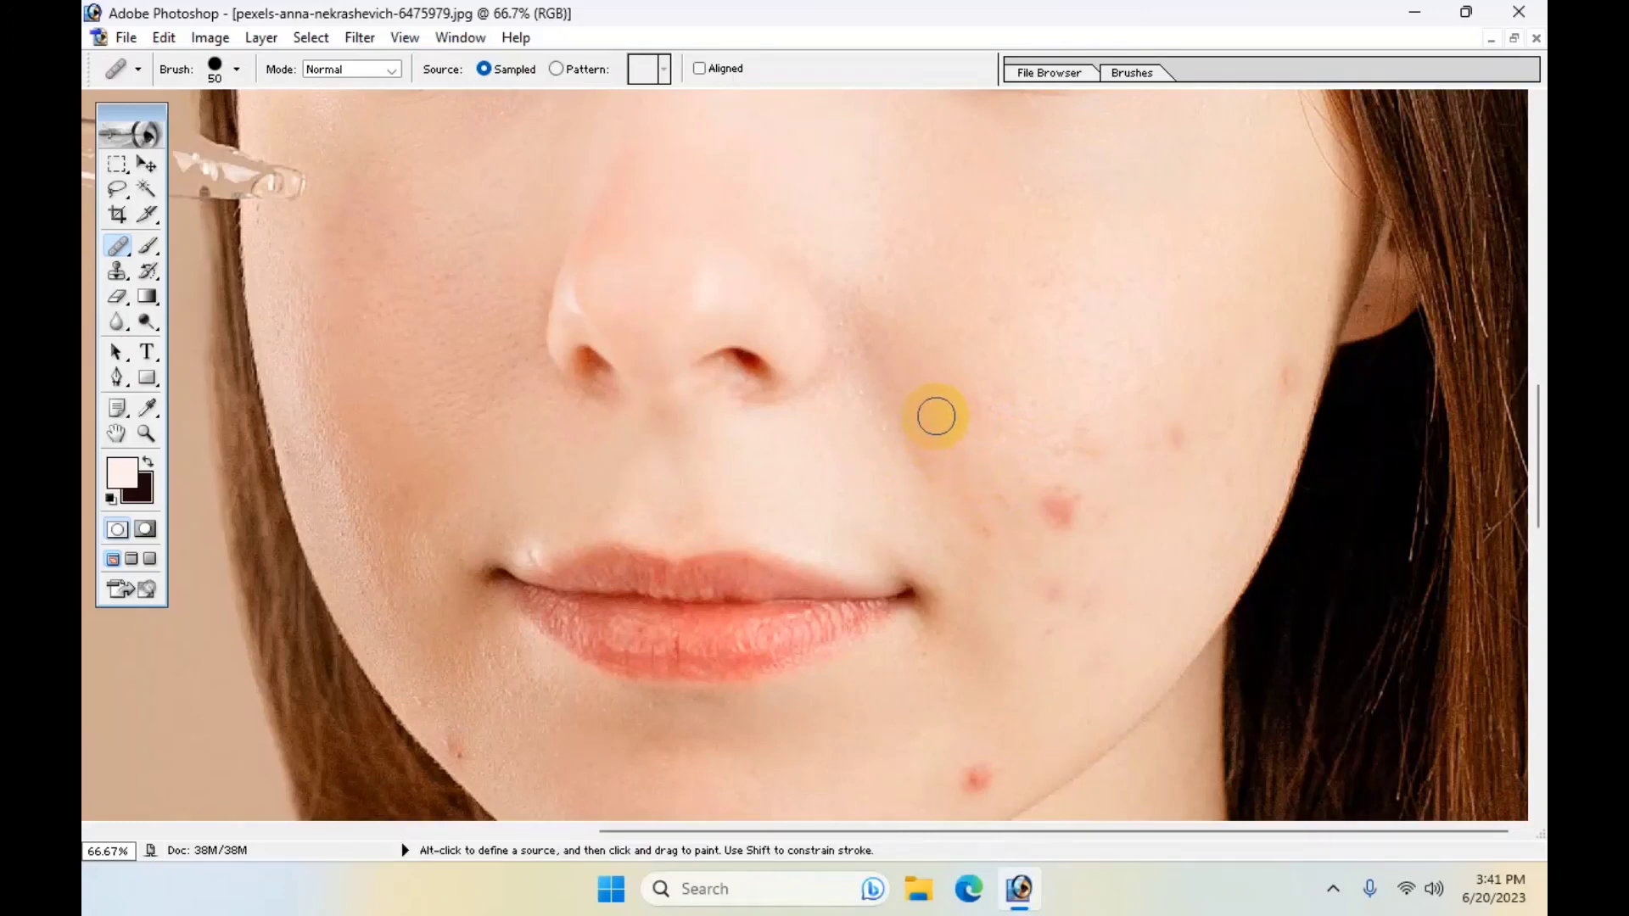
left_click(931, 442)
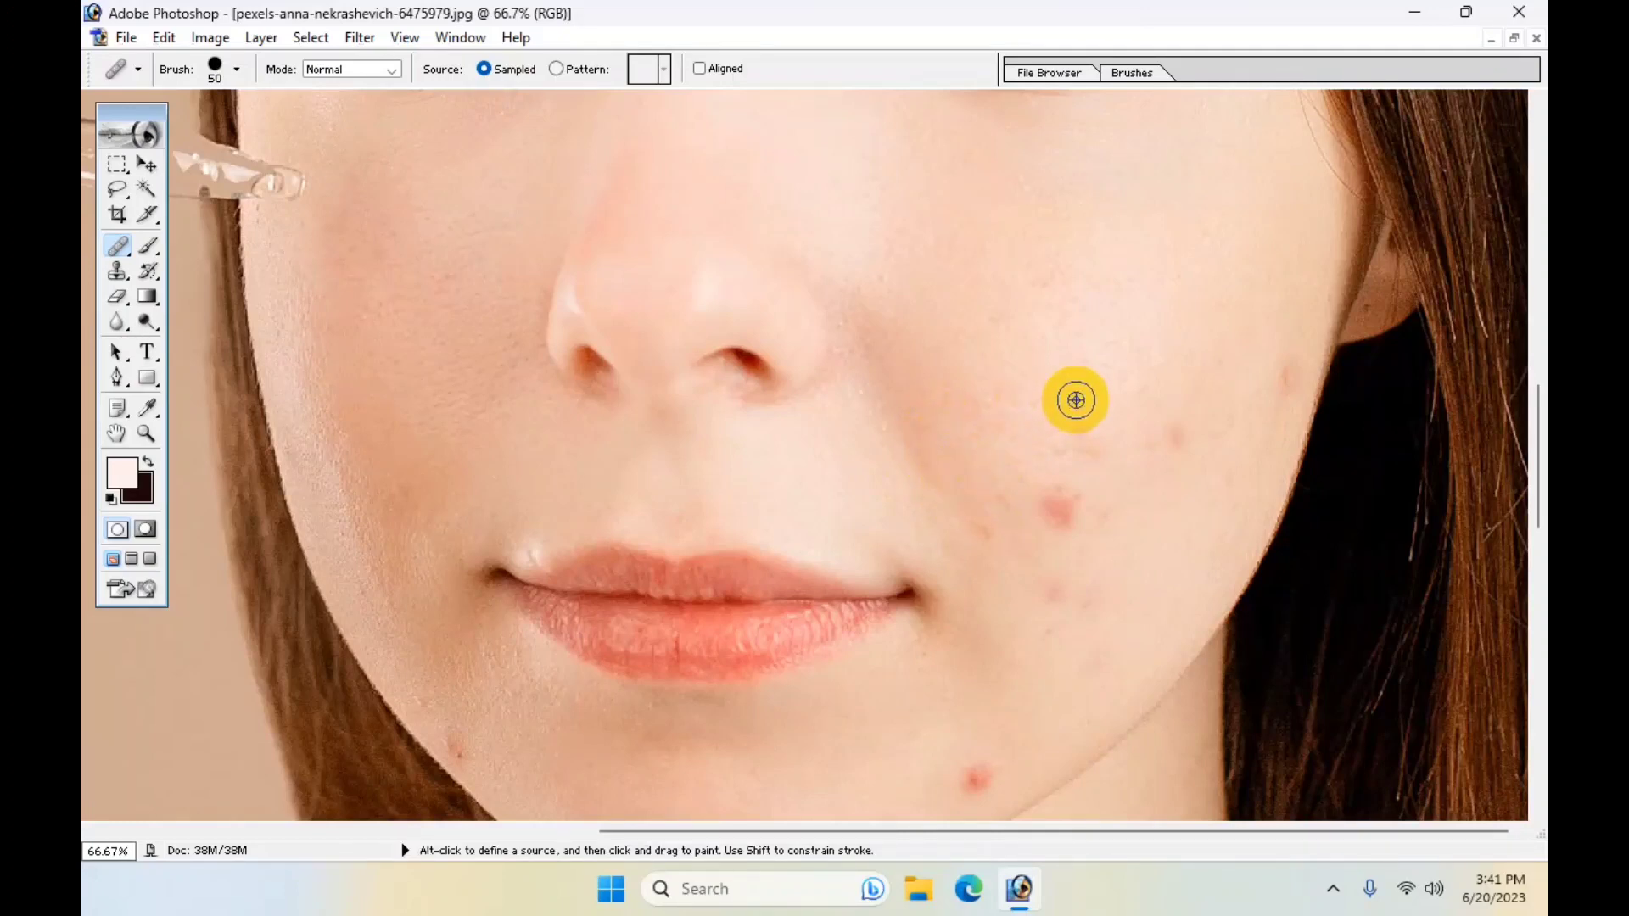
left_click(1091, 451)
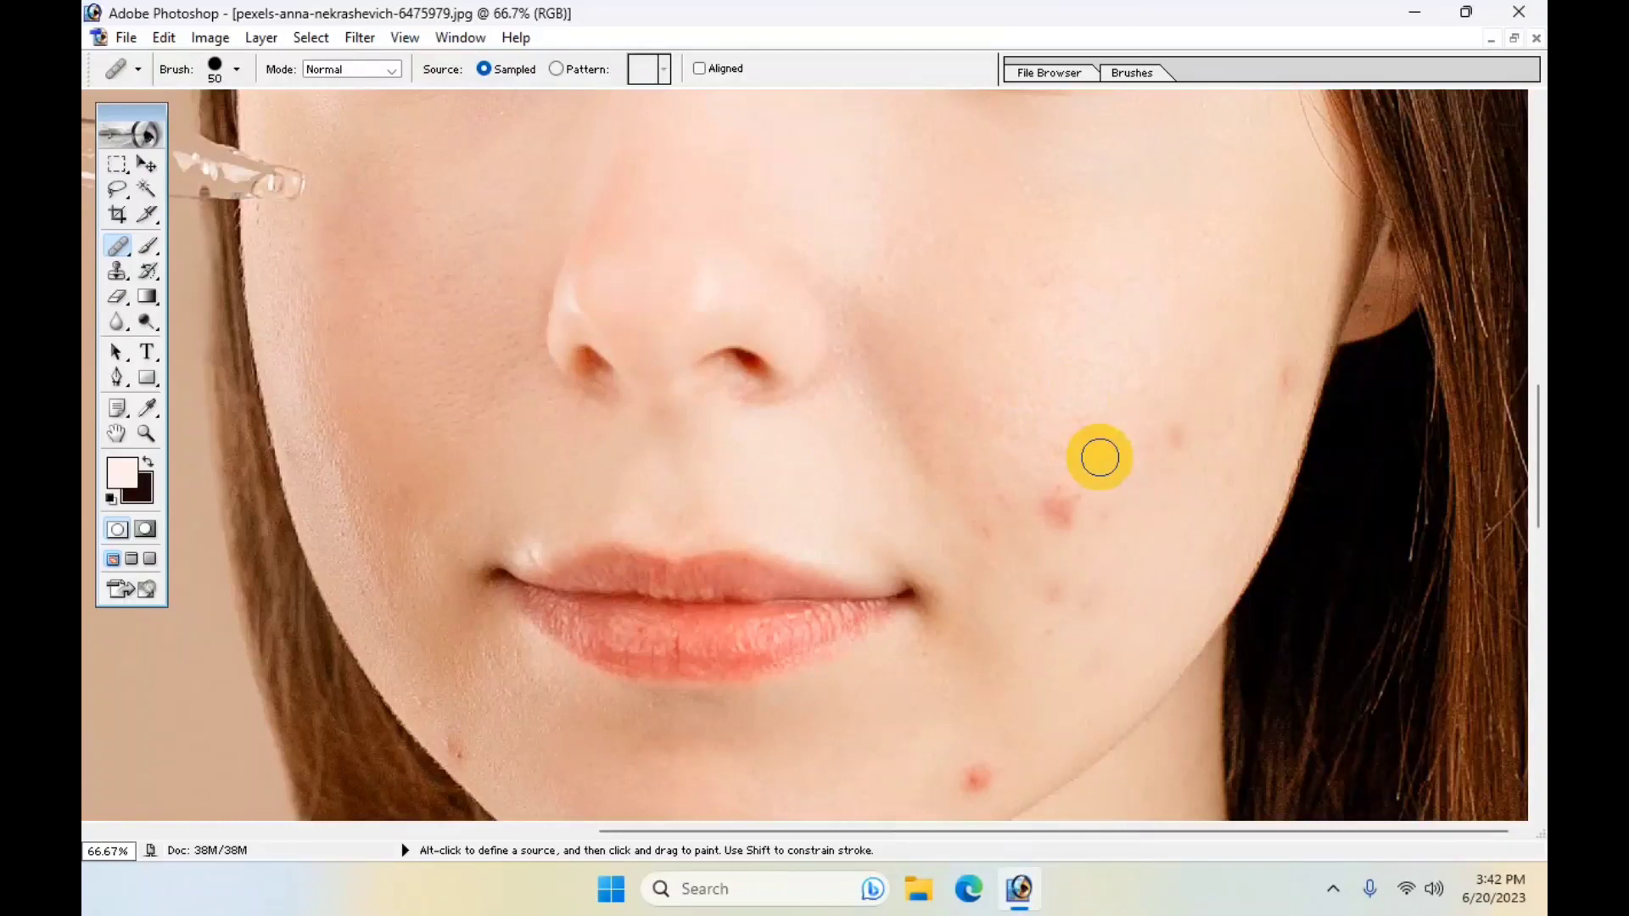
left_click(1127, 393, "alt")
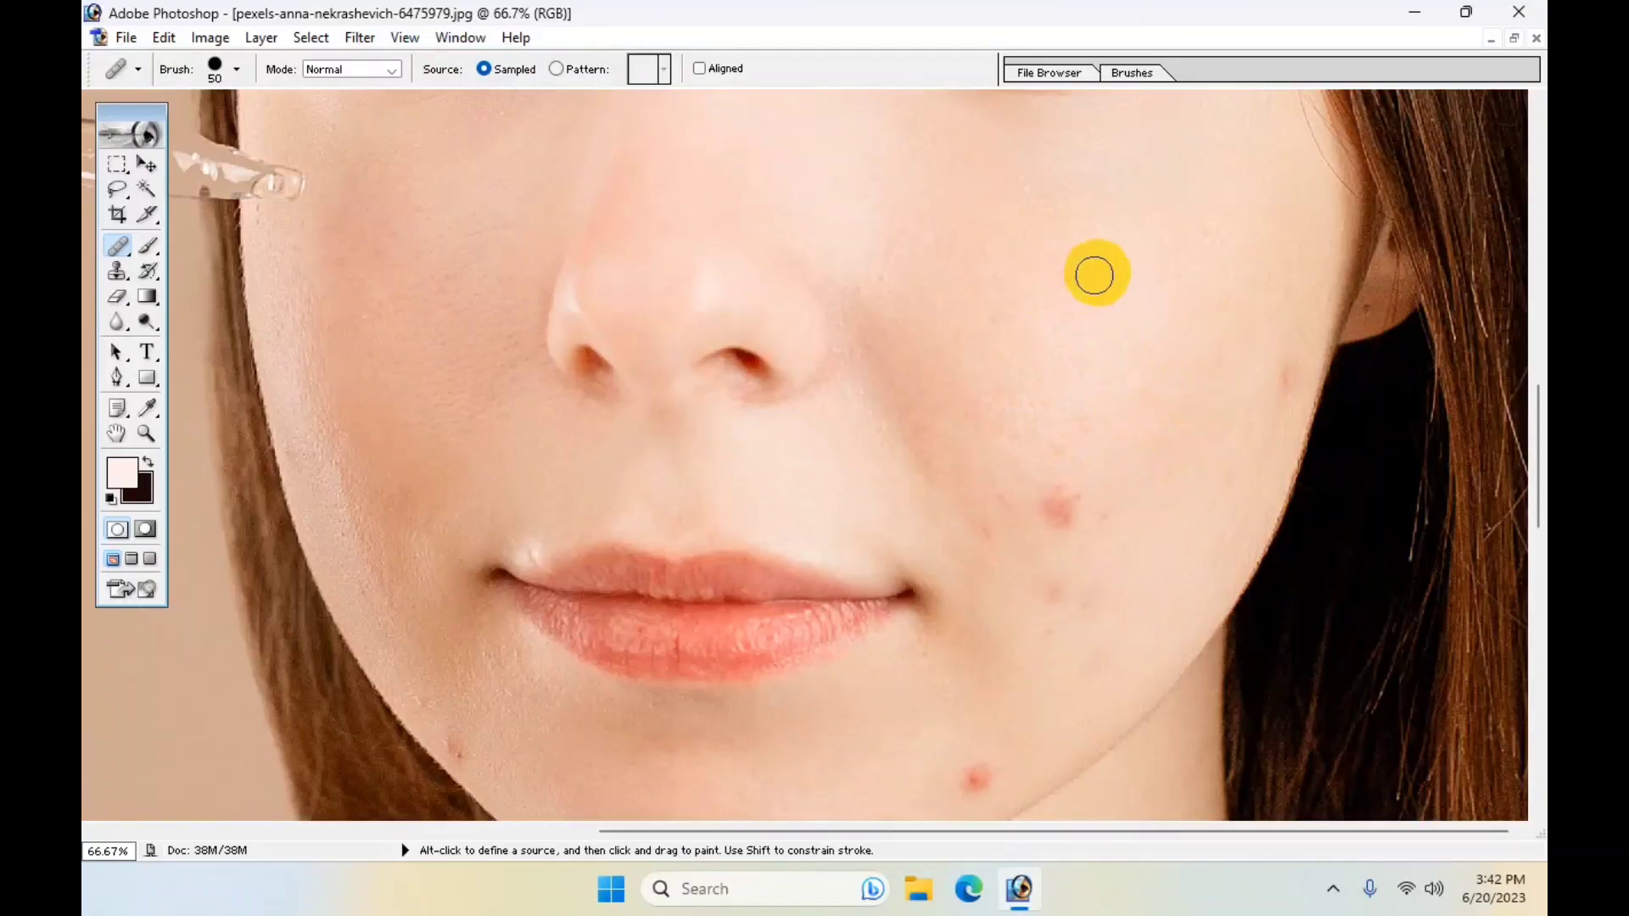
- Heal the faint blemish and the spots beside the mouth corner
left_click(1289, 371, "alt")
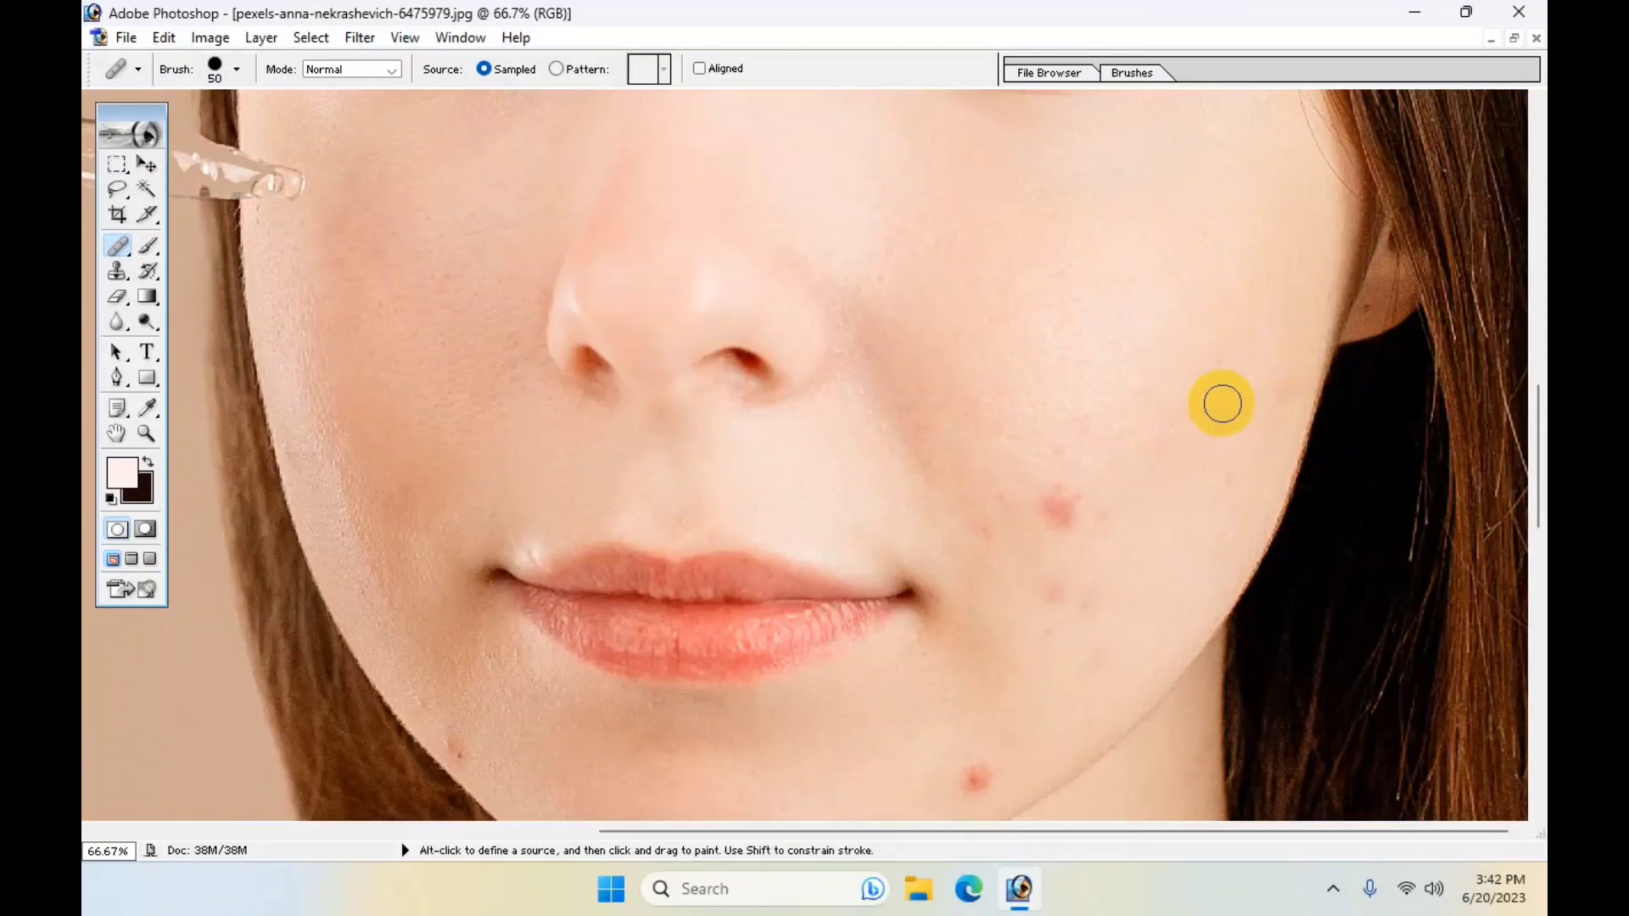
left_click_drag(1145, 568, 1128, 375)
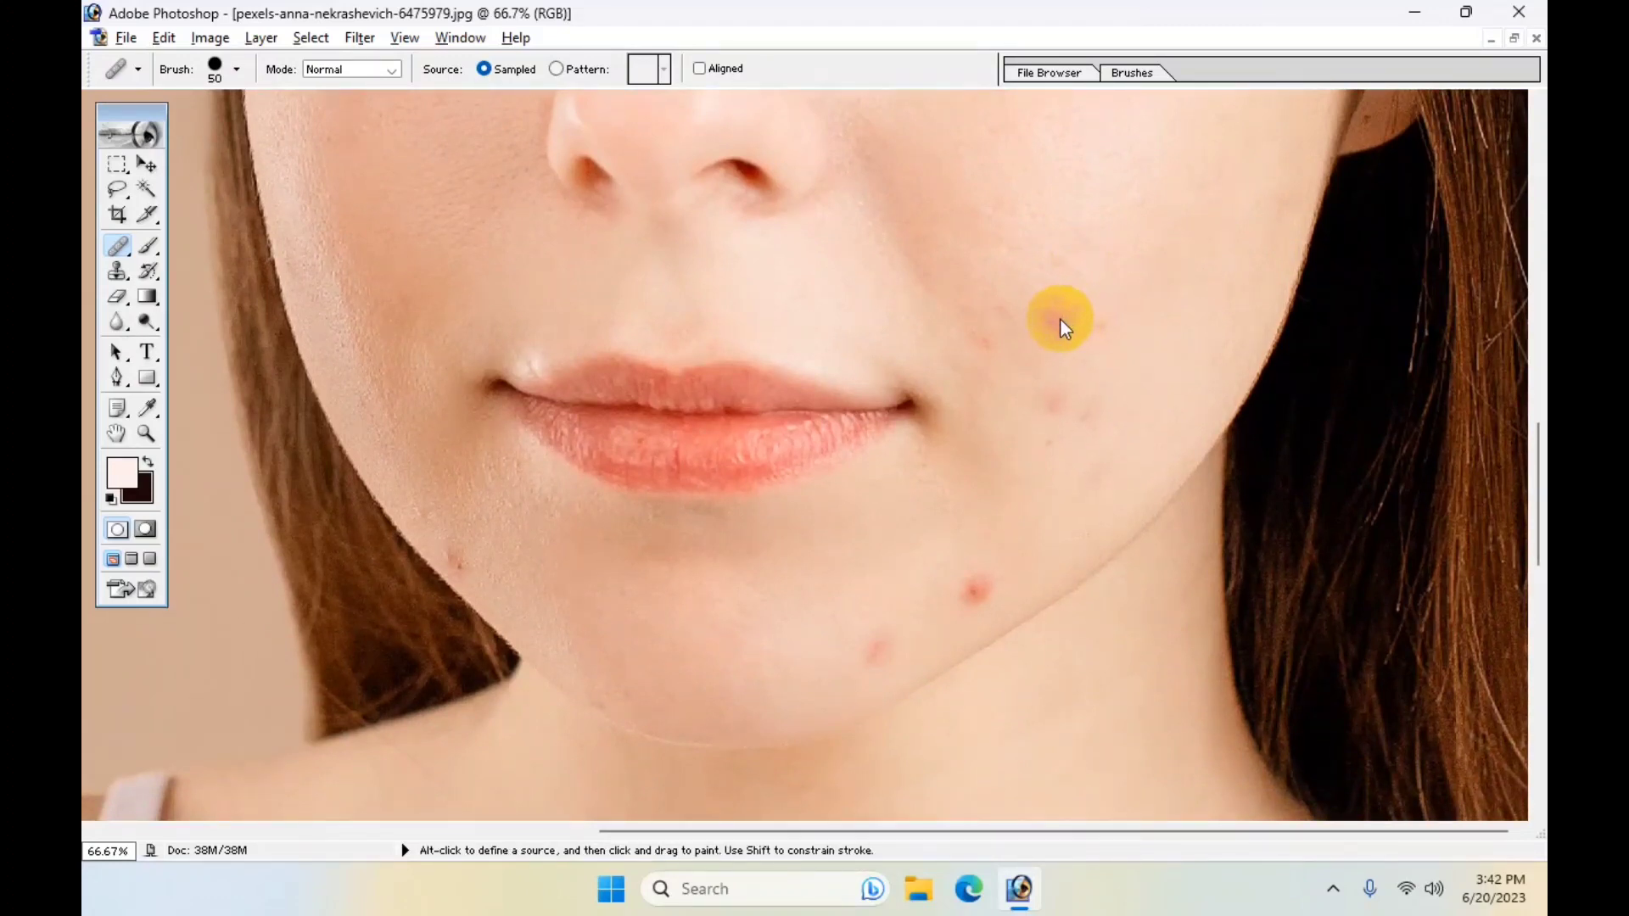
left_click(1065, 291, "alt")
left_click_drag(1047, 318, 1087, 350)
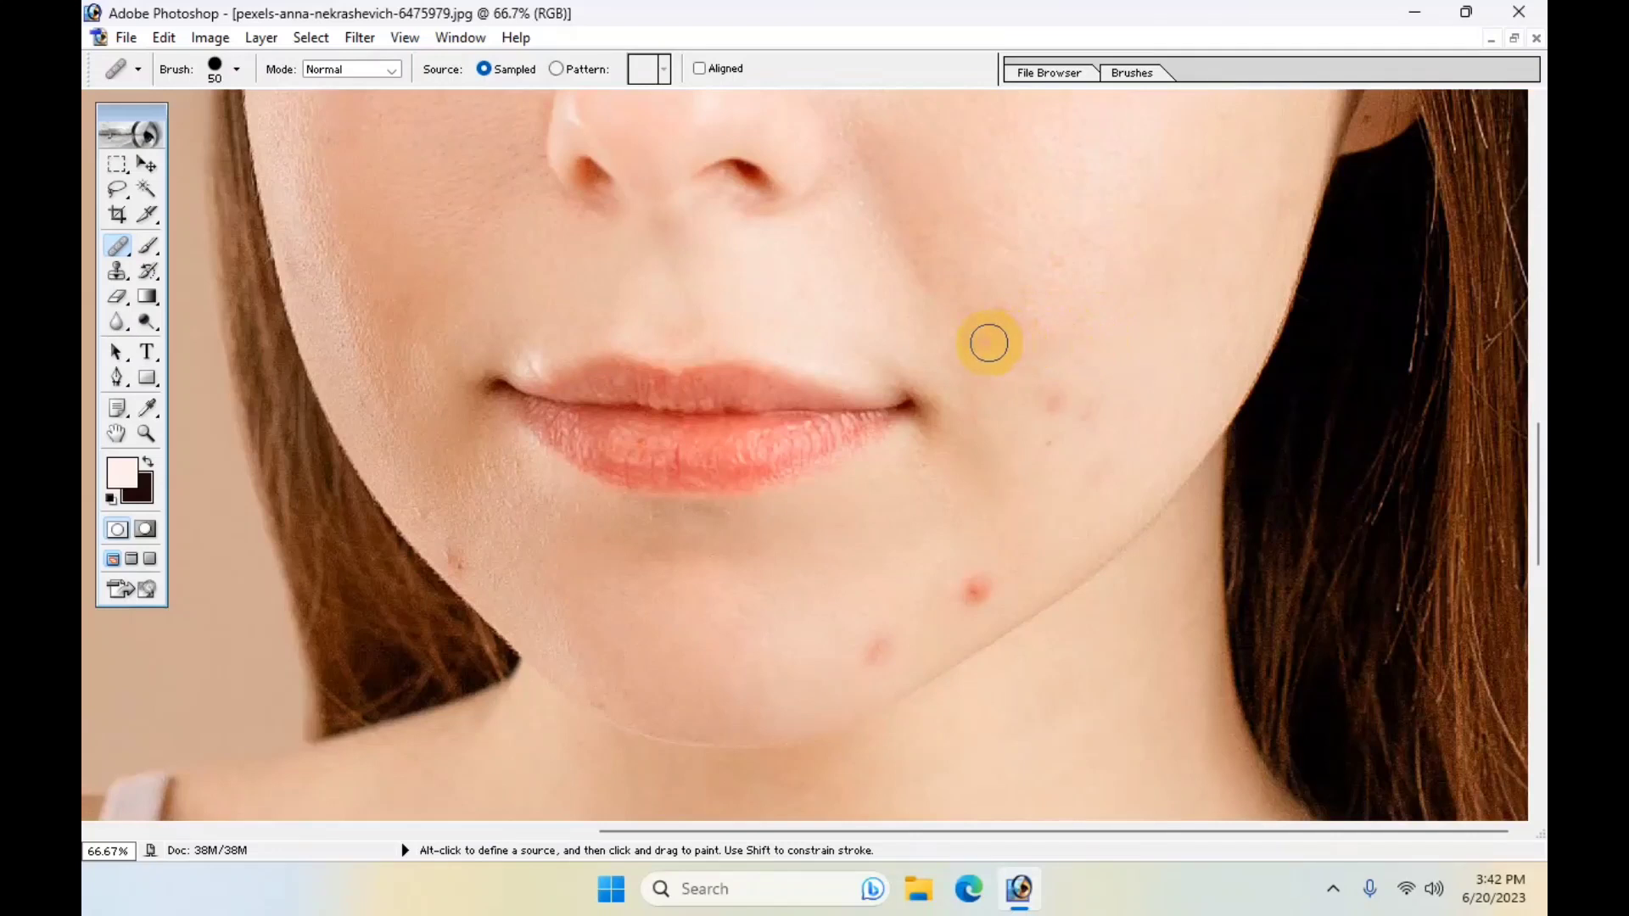
left_click_drag(995, 308, 1058, 390)
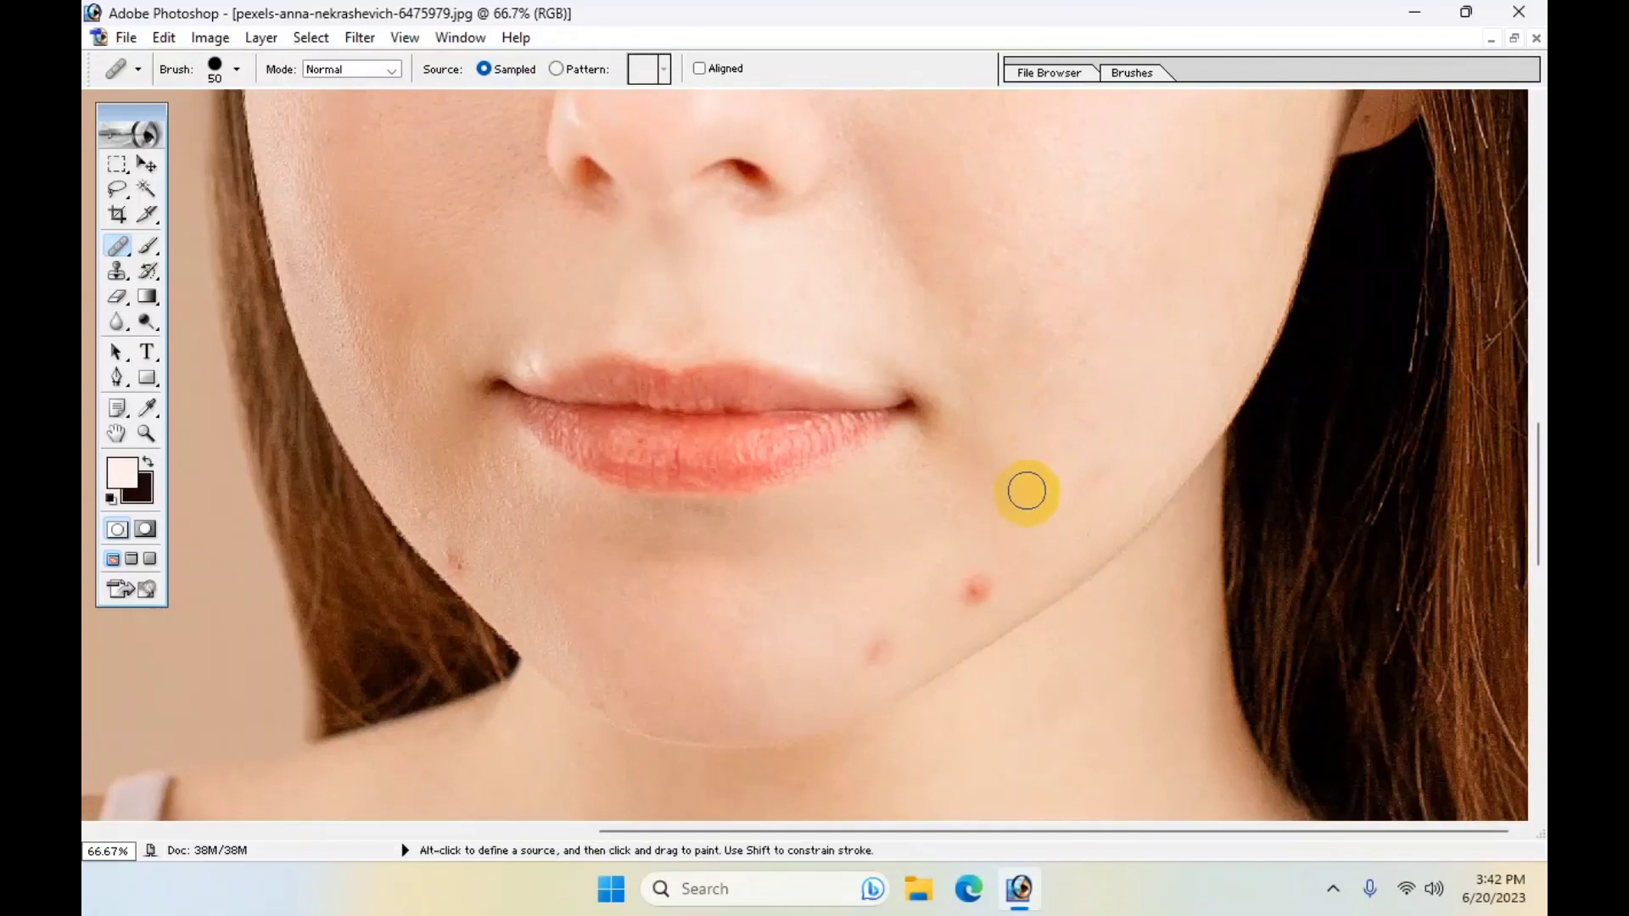
left_click_drag(1026, 492, 1007, 240)
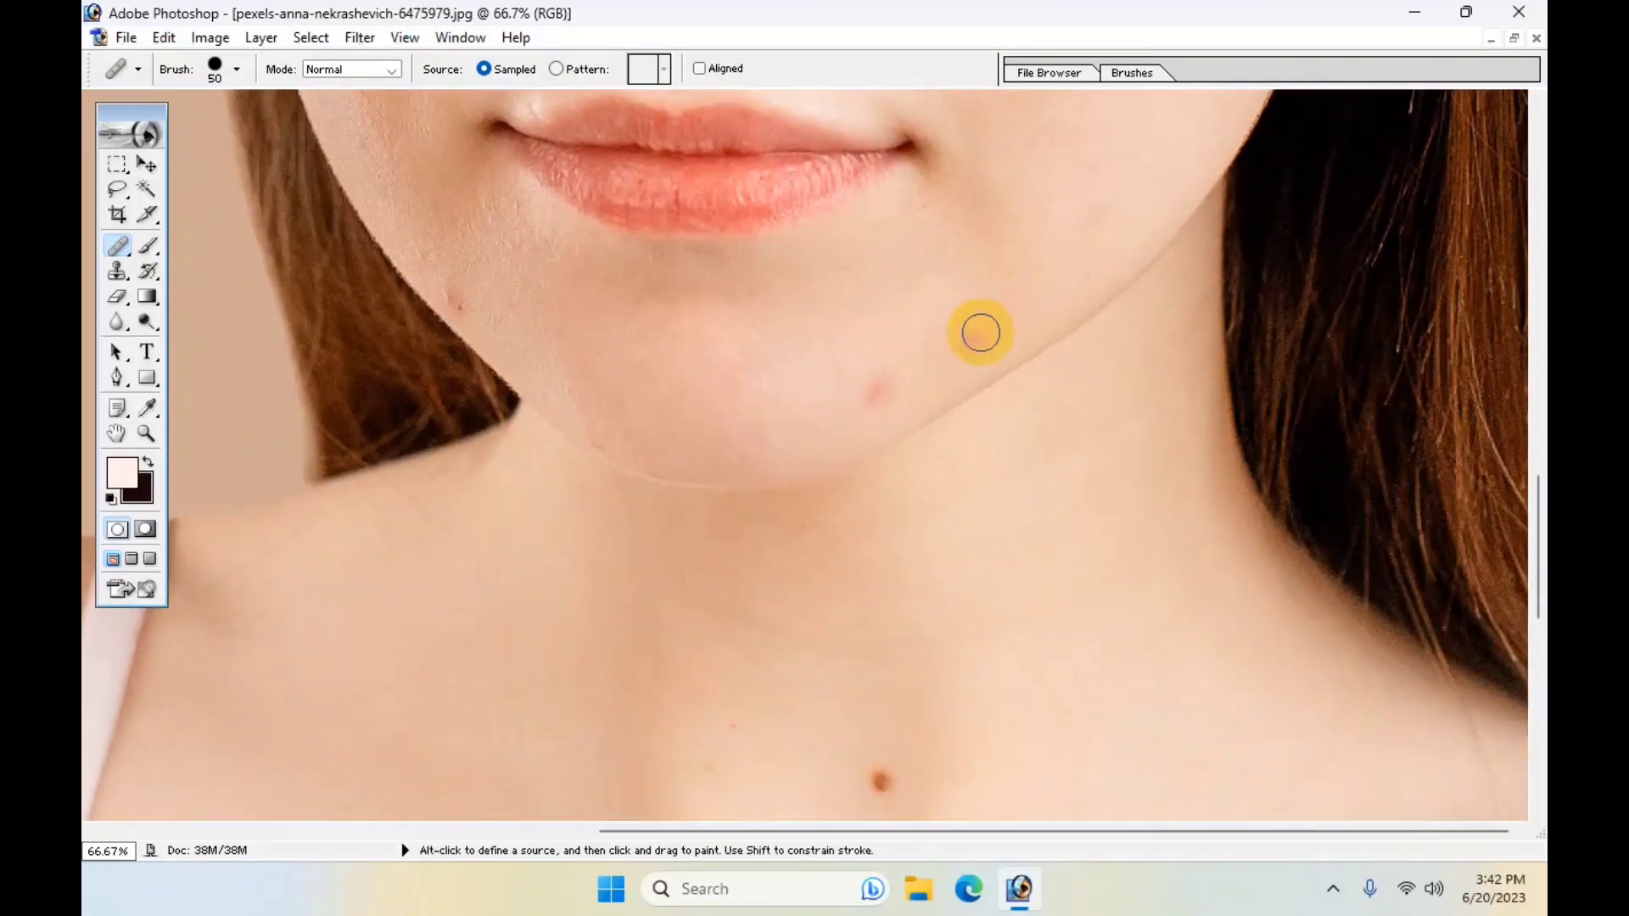
- Heal the red chin spot and the blemishes along the jawline
left_click(883, 335, "alt")
left_click(869, 385)
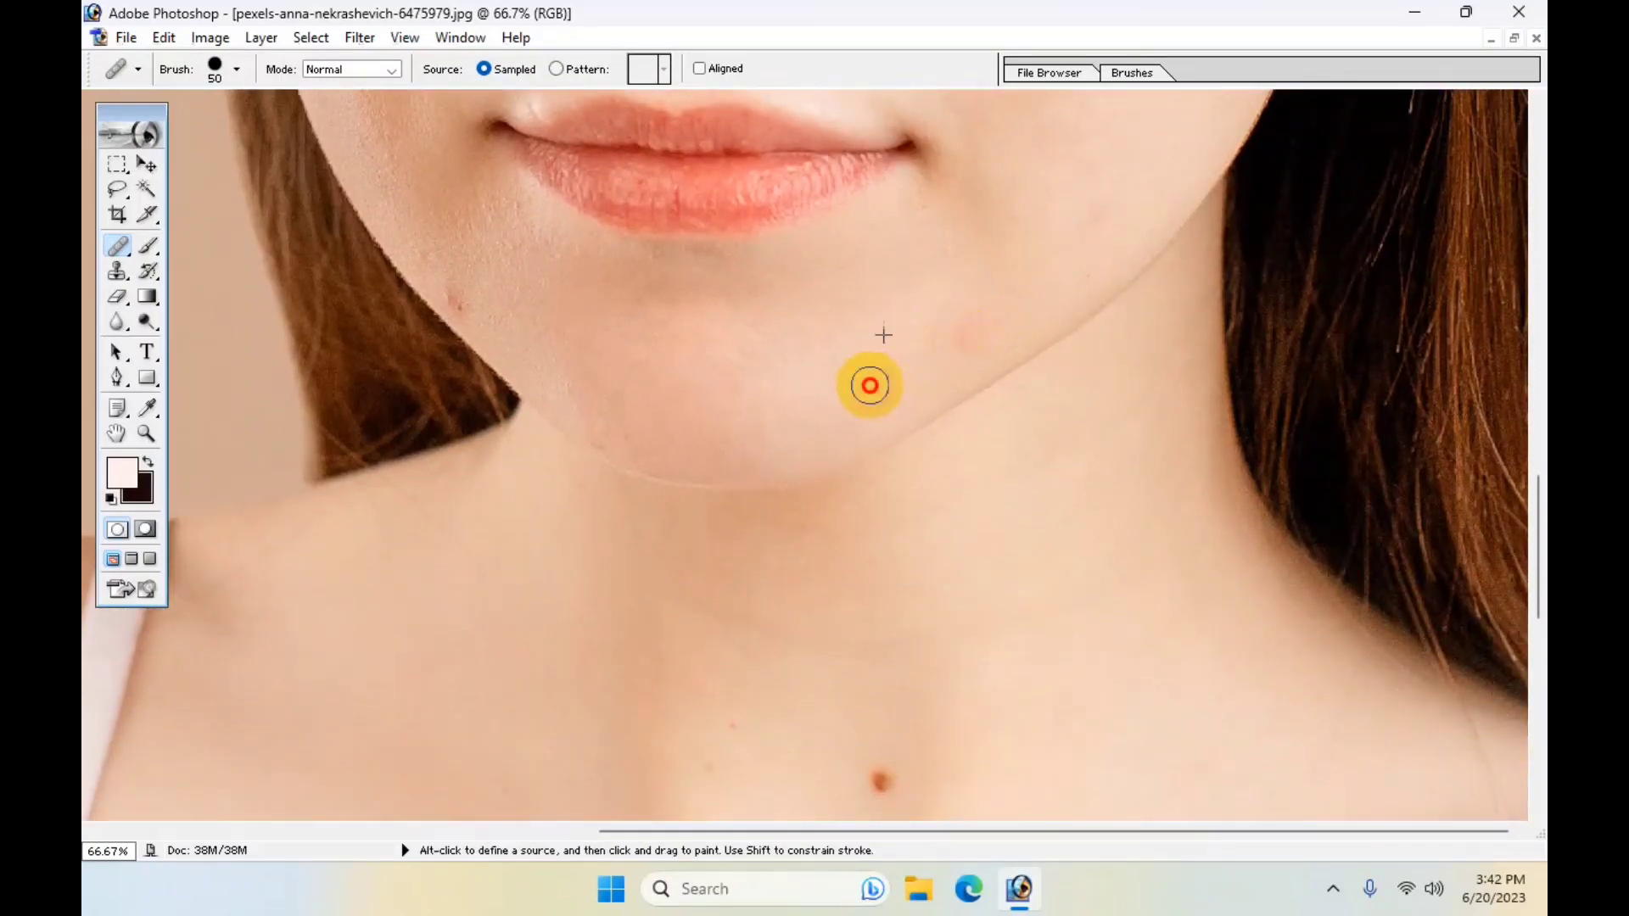
left_click(945, 284, "alt")
left_click(968, 335)
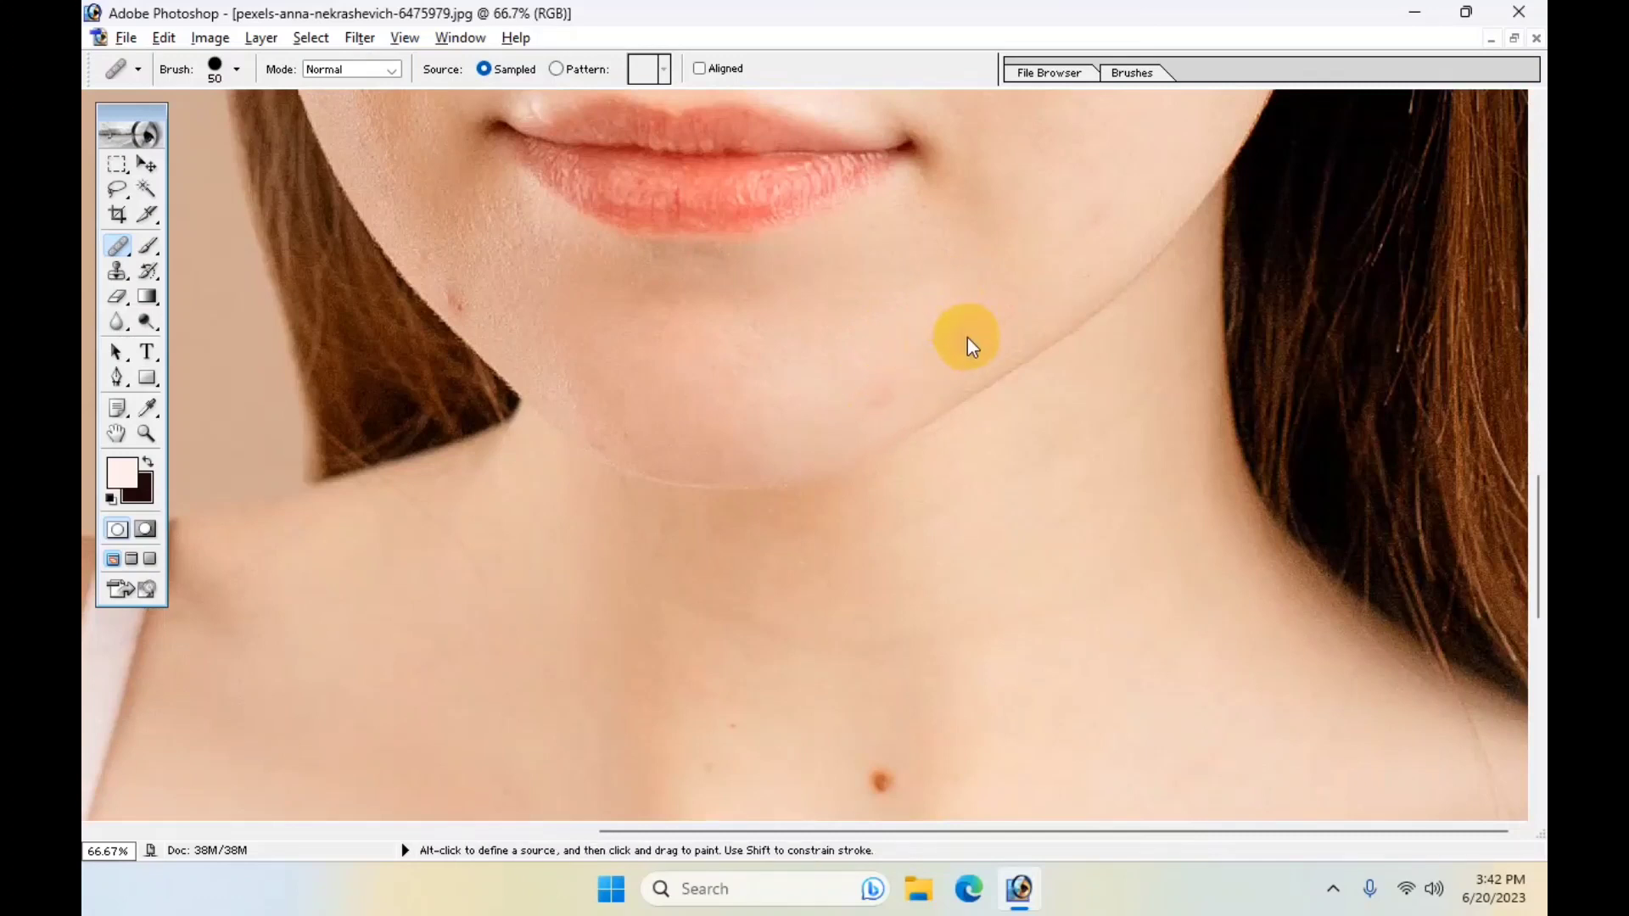
left_click(910, 378, "alt")
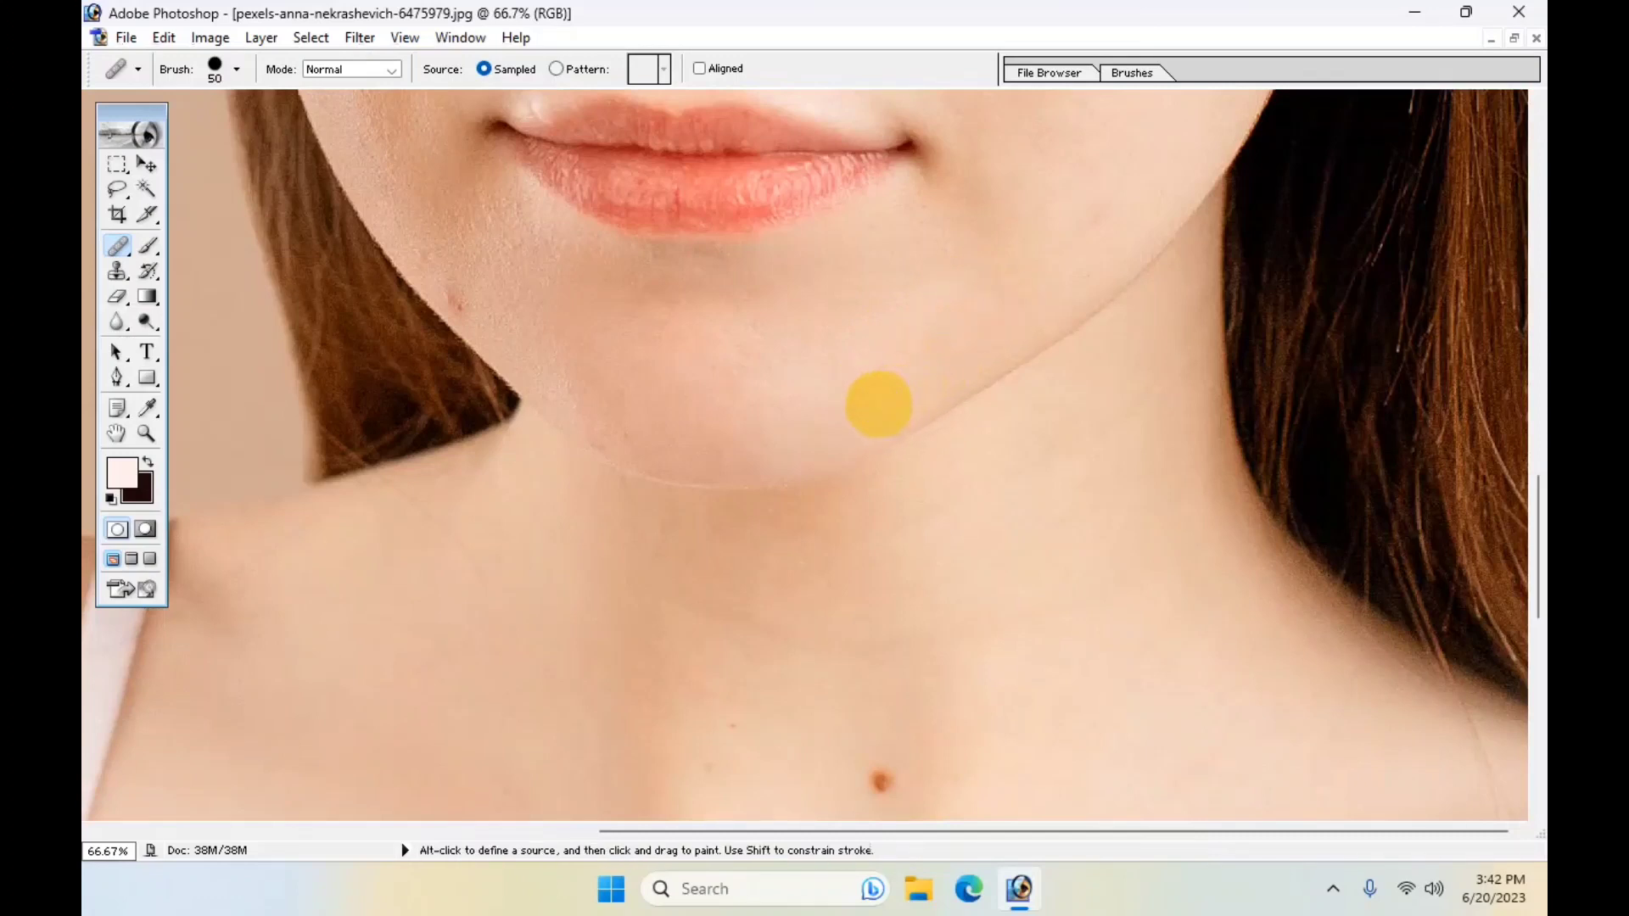
left_click_drag(811, 346, 1054, 520)
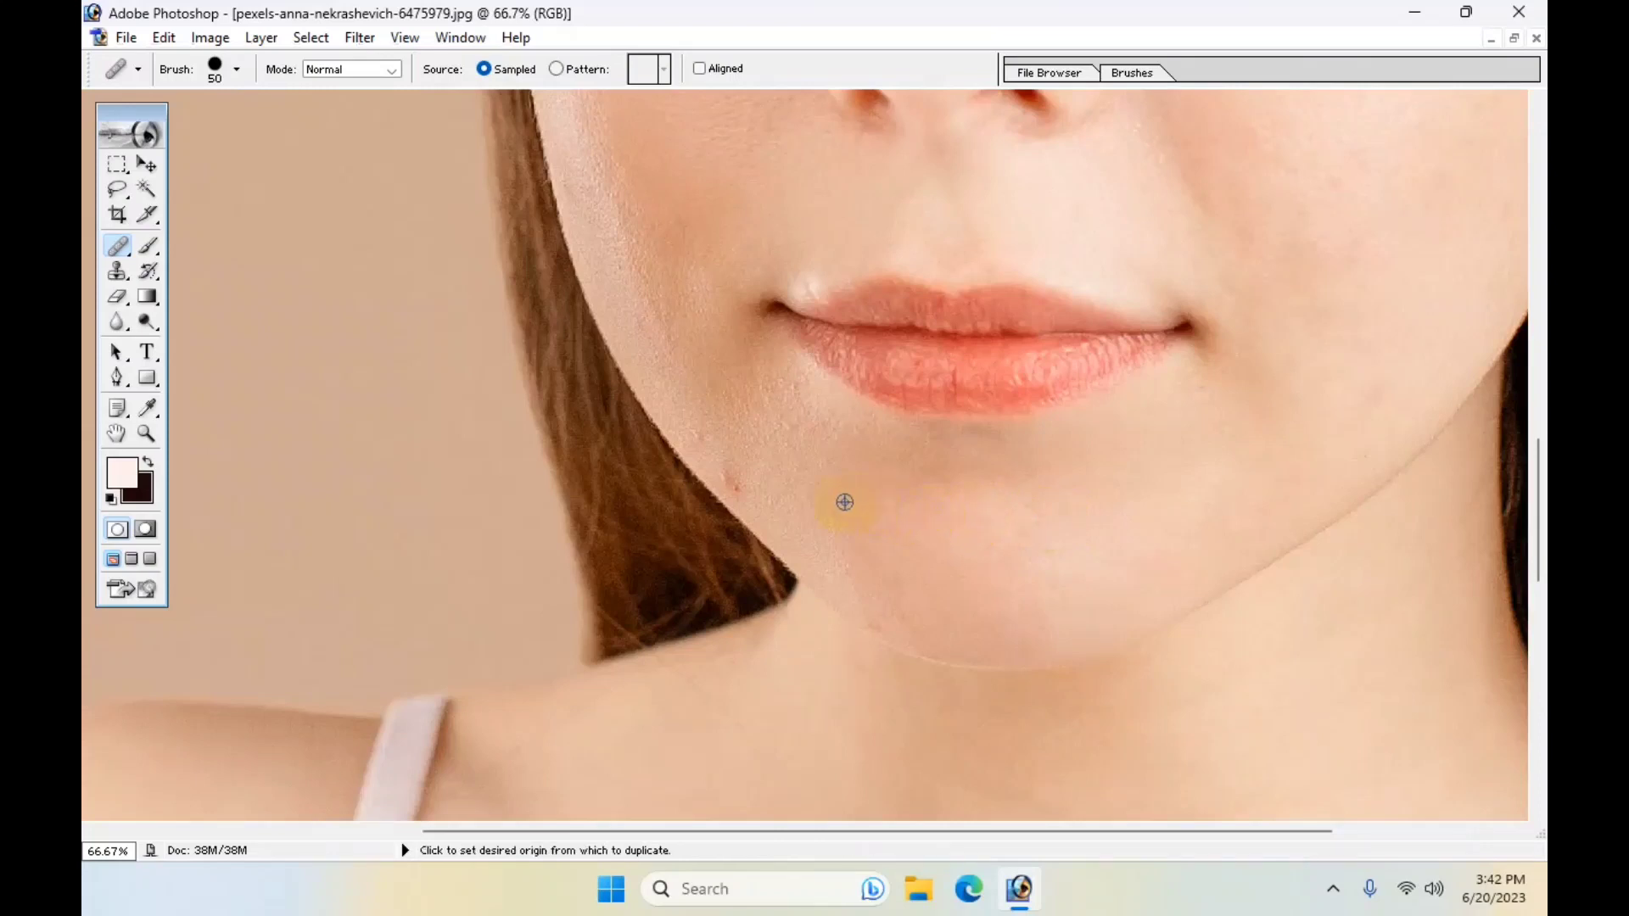
left_click(715, 499)
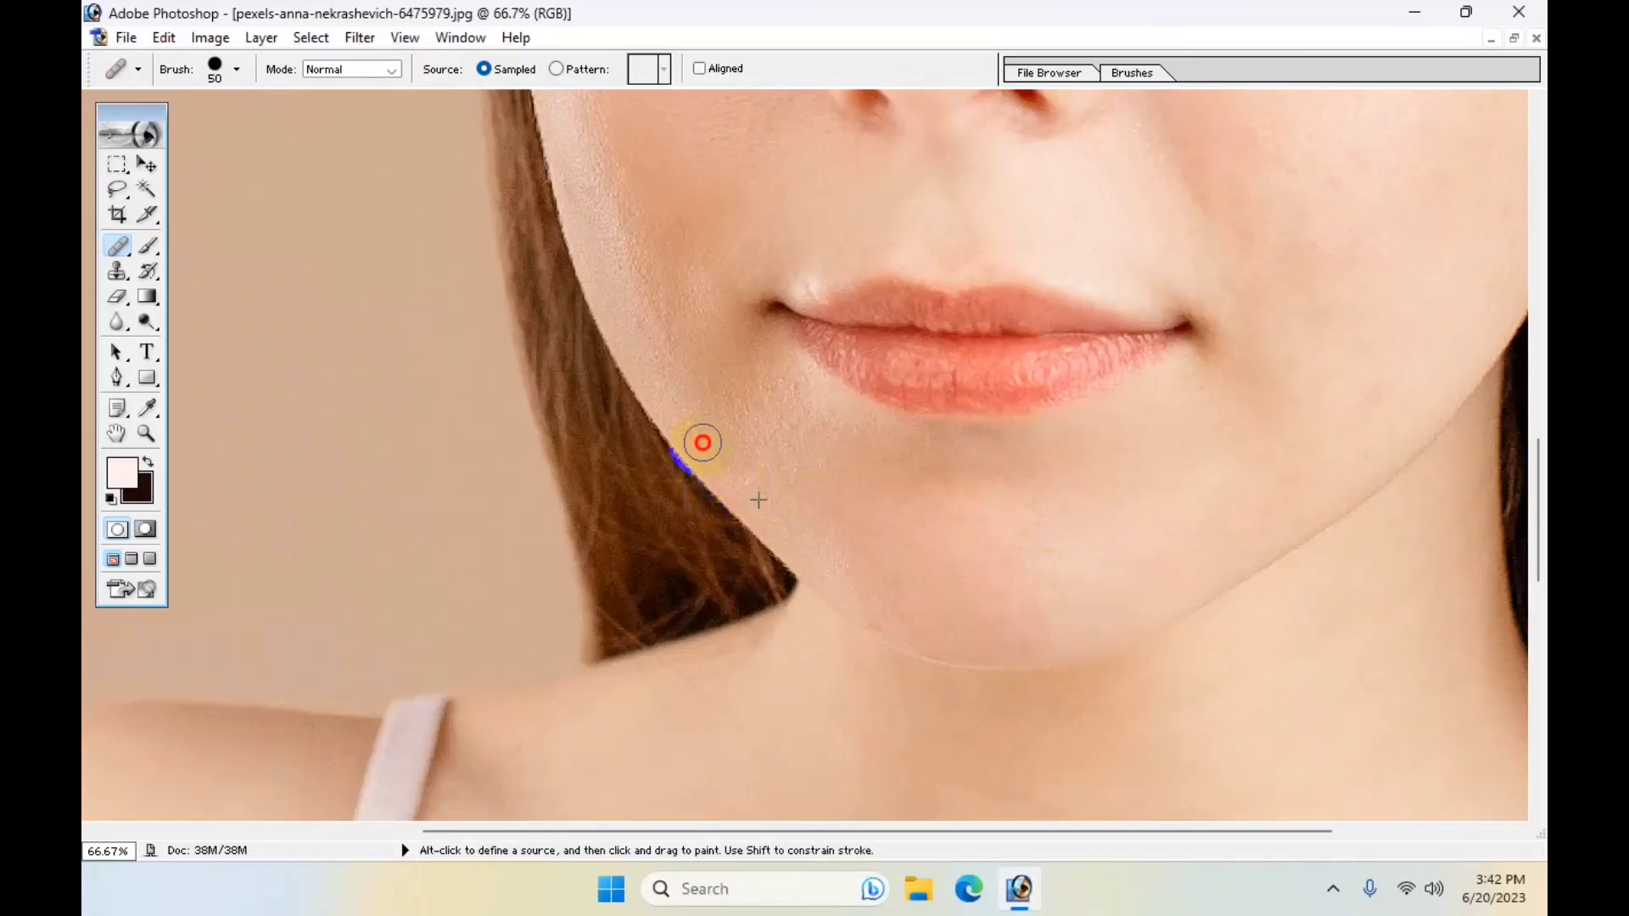
- Heal the dark mole at the base of the neck and touch up the surrounding skin
left_click_drag(807, 416, 930, 629)
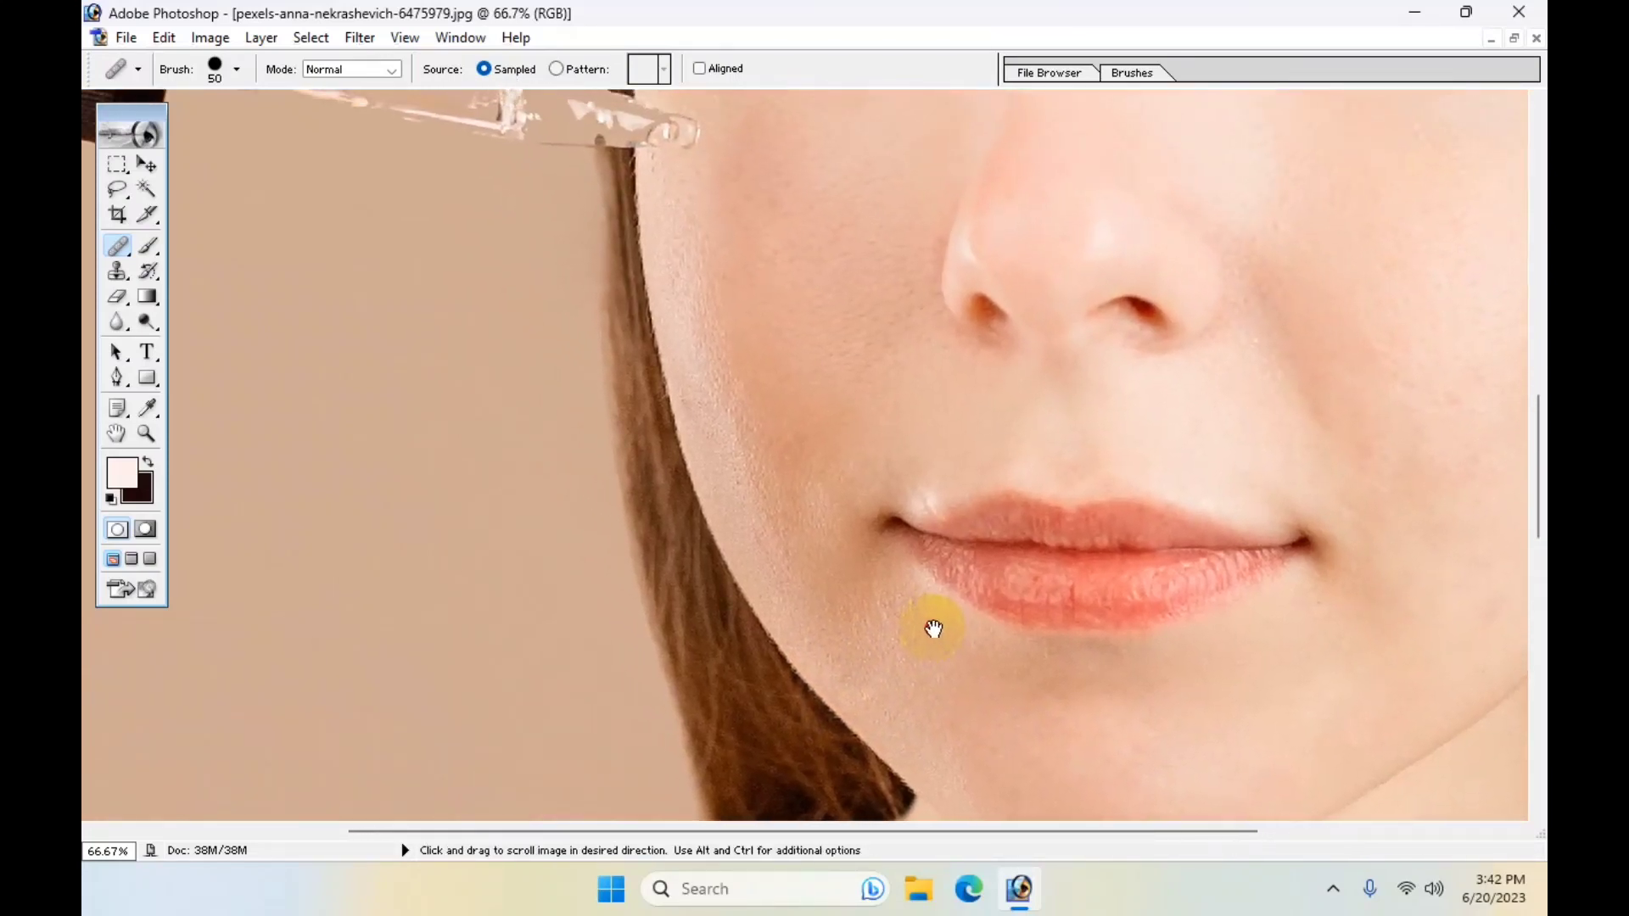
left_click(779, 333, "alt")
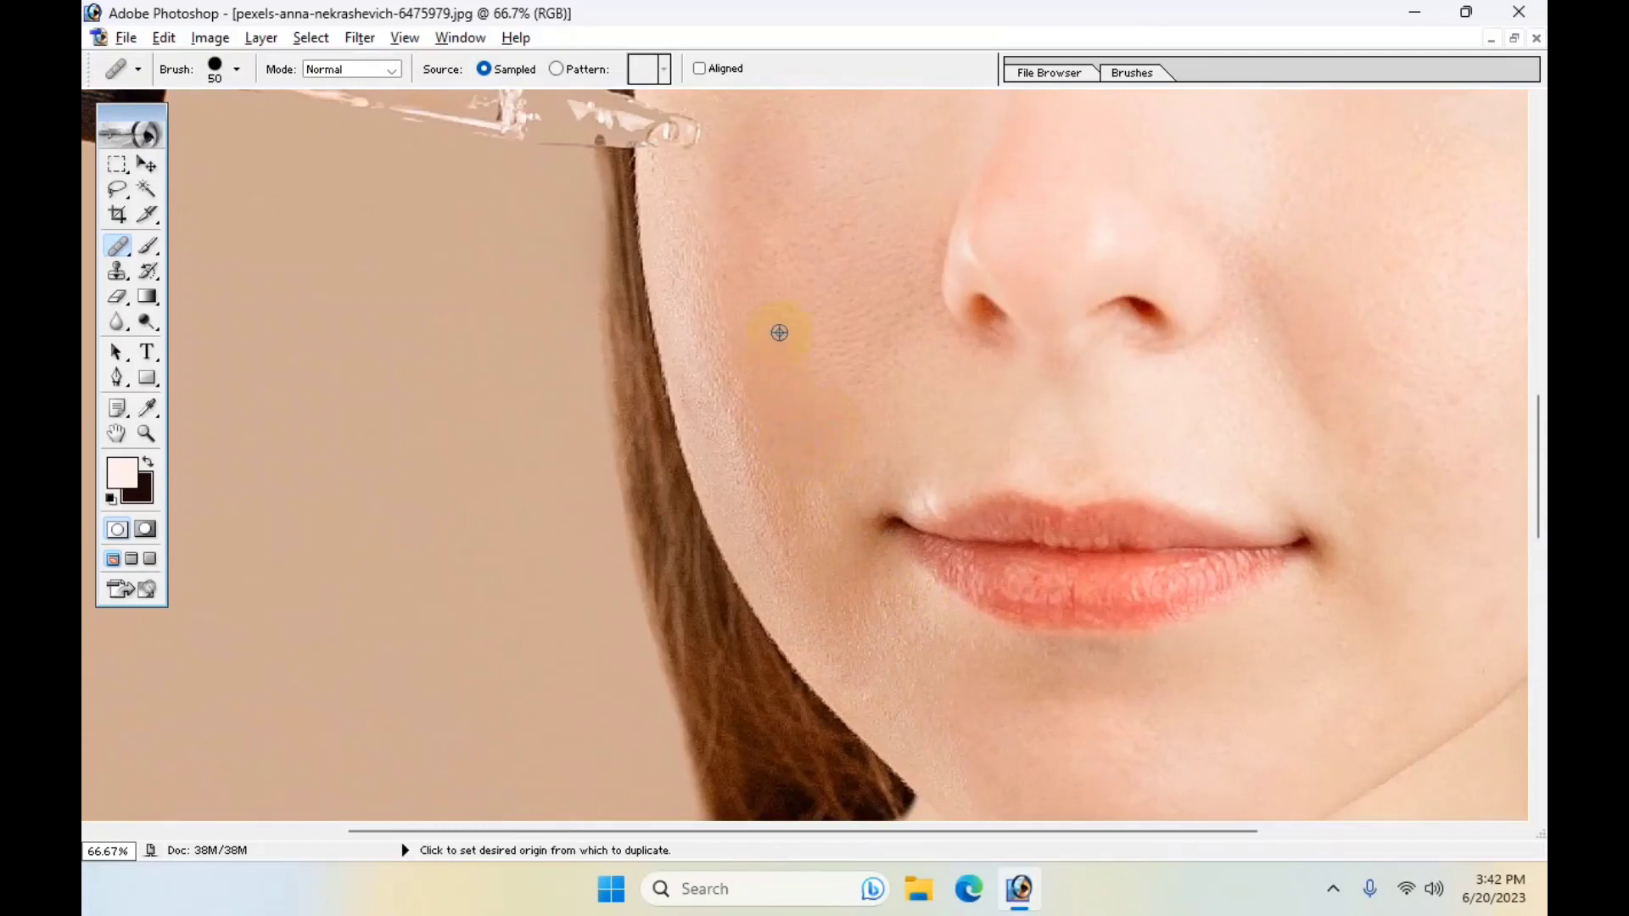
mouse_move(795, 359)
left_mouse_down()
mouse_move(702, 302)
mouse_move(731, 440)
mouse_move(777, 332)
mouse_move(738, 291)
left_mouse_up()
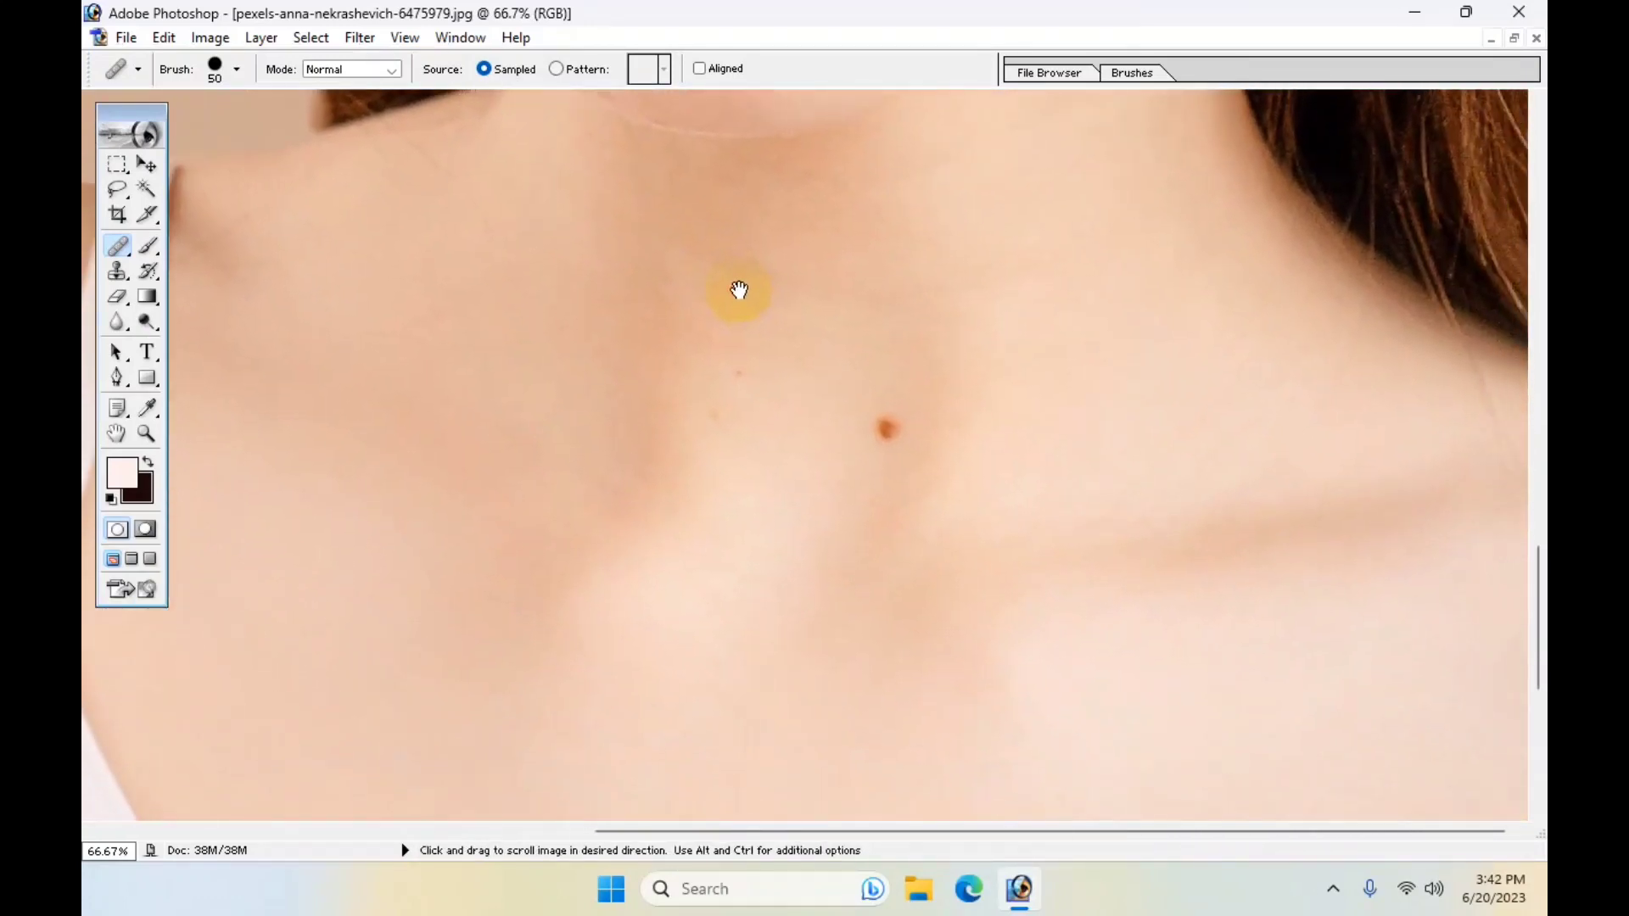
left_click(886, 428)
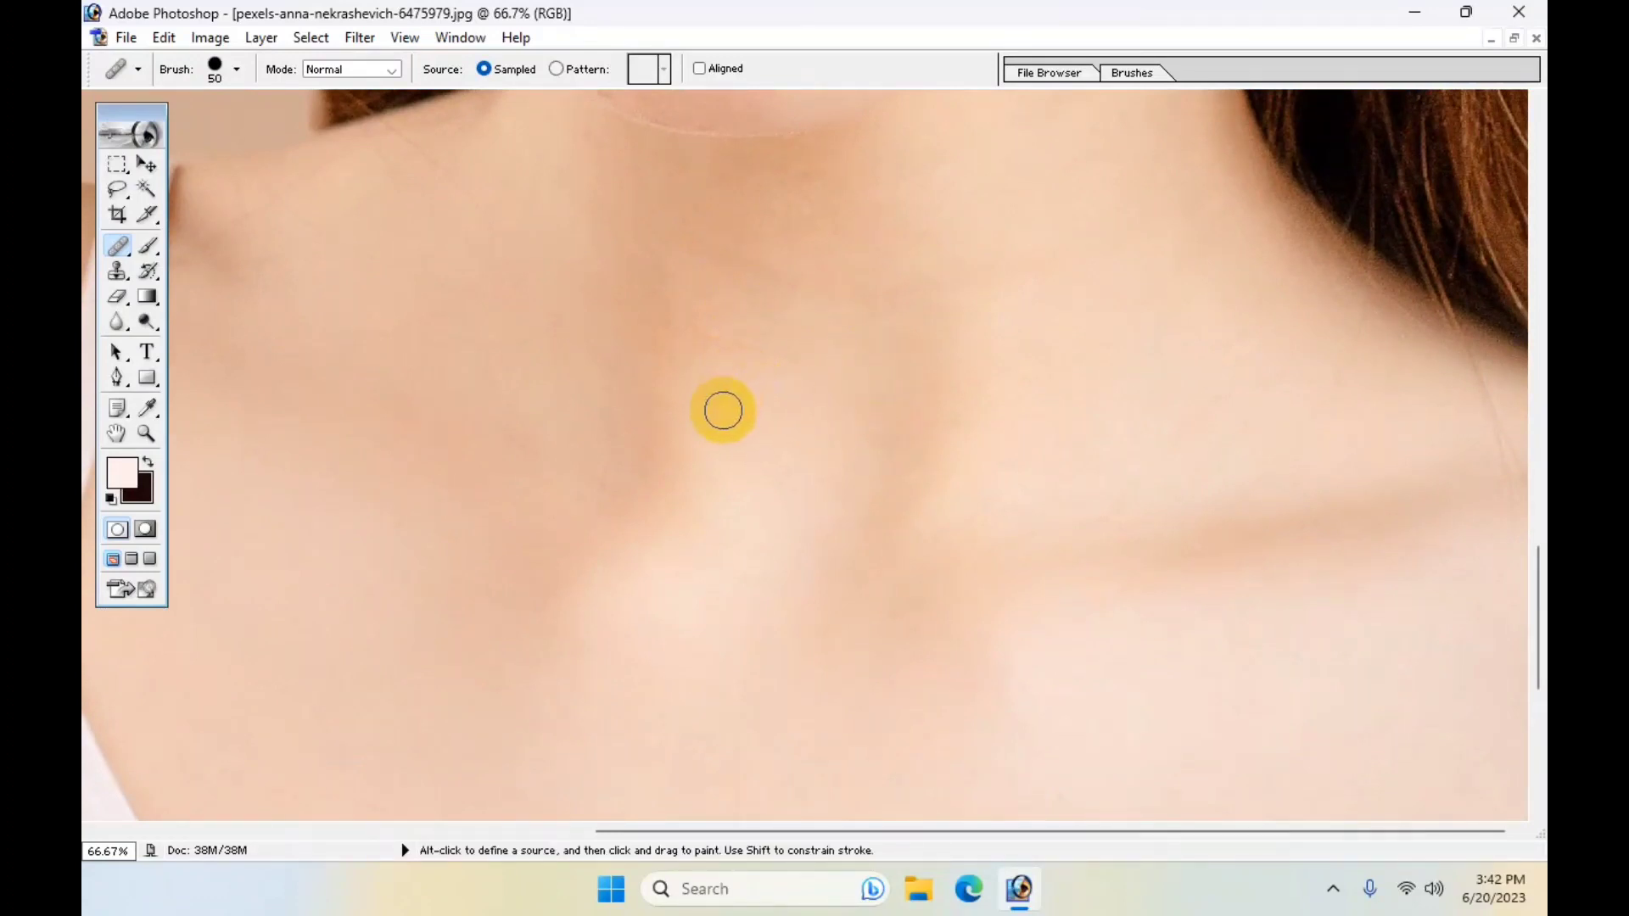
left_click(1091, 382, "alt")
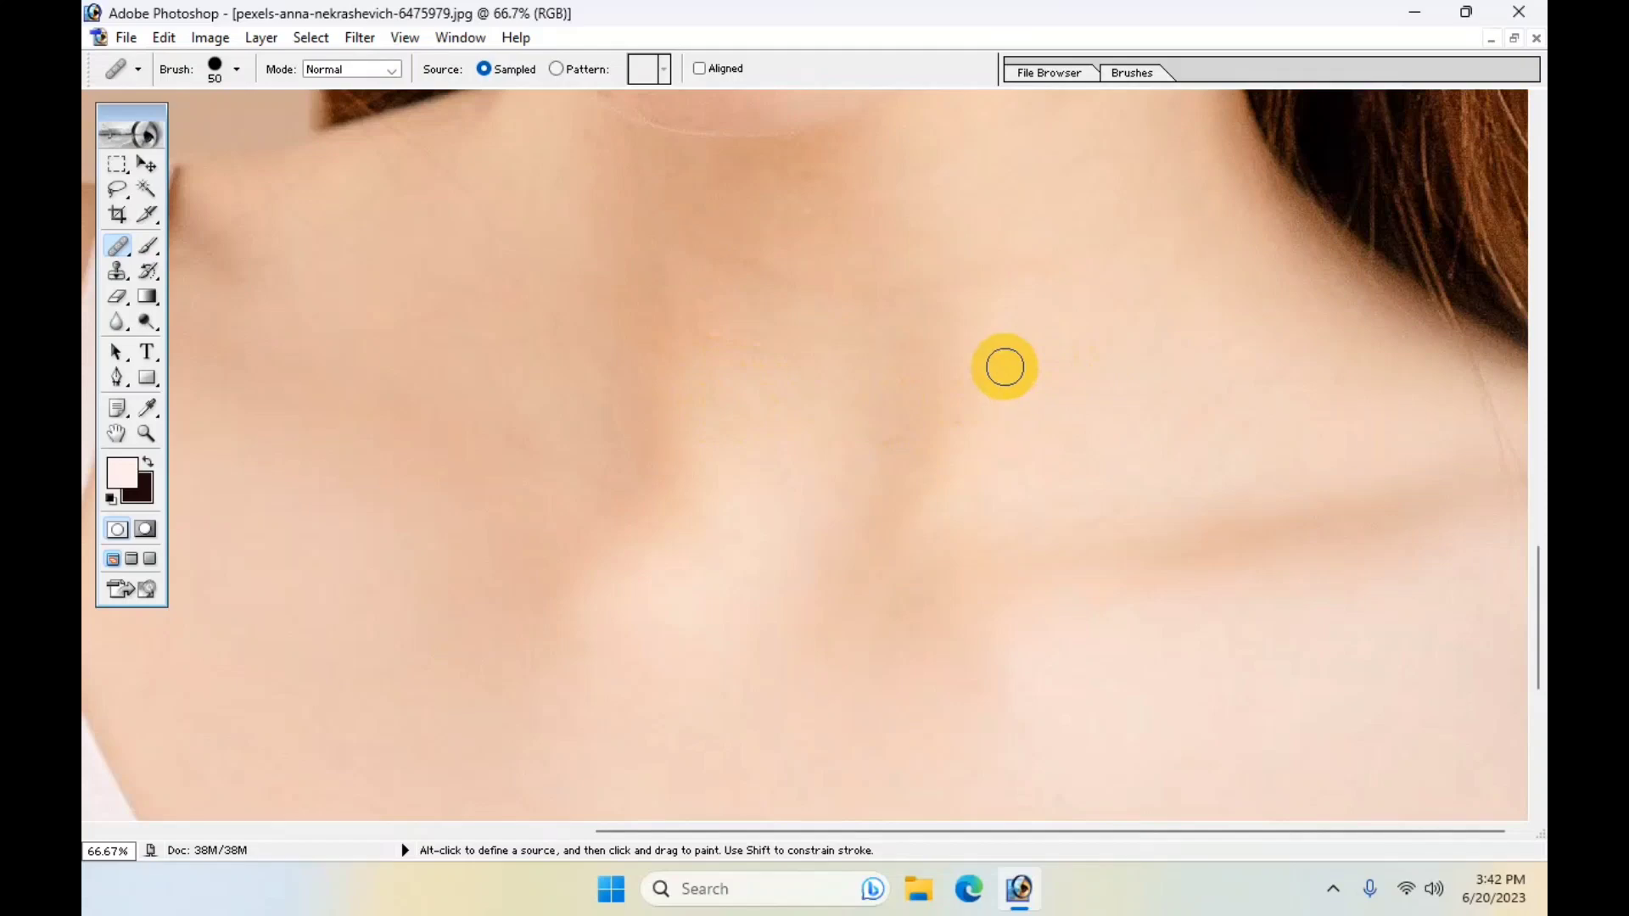
- Zoom to 100% on the eyebrow and heal the blemish below its outer end with the Healing Brush
key("ctrl+minus")
key("ctrl+minus")
key("ctrl+minus")
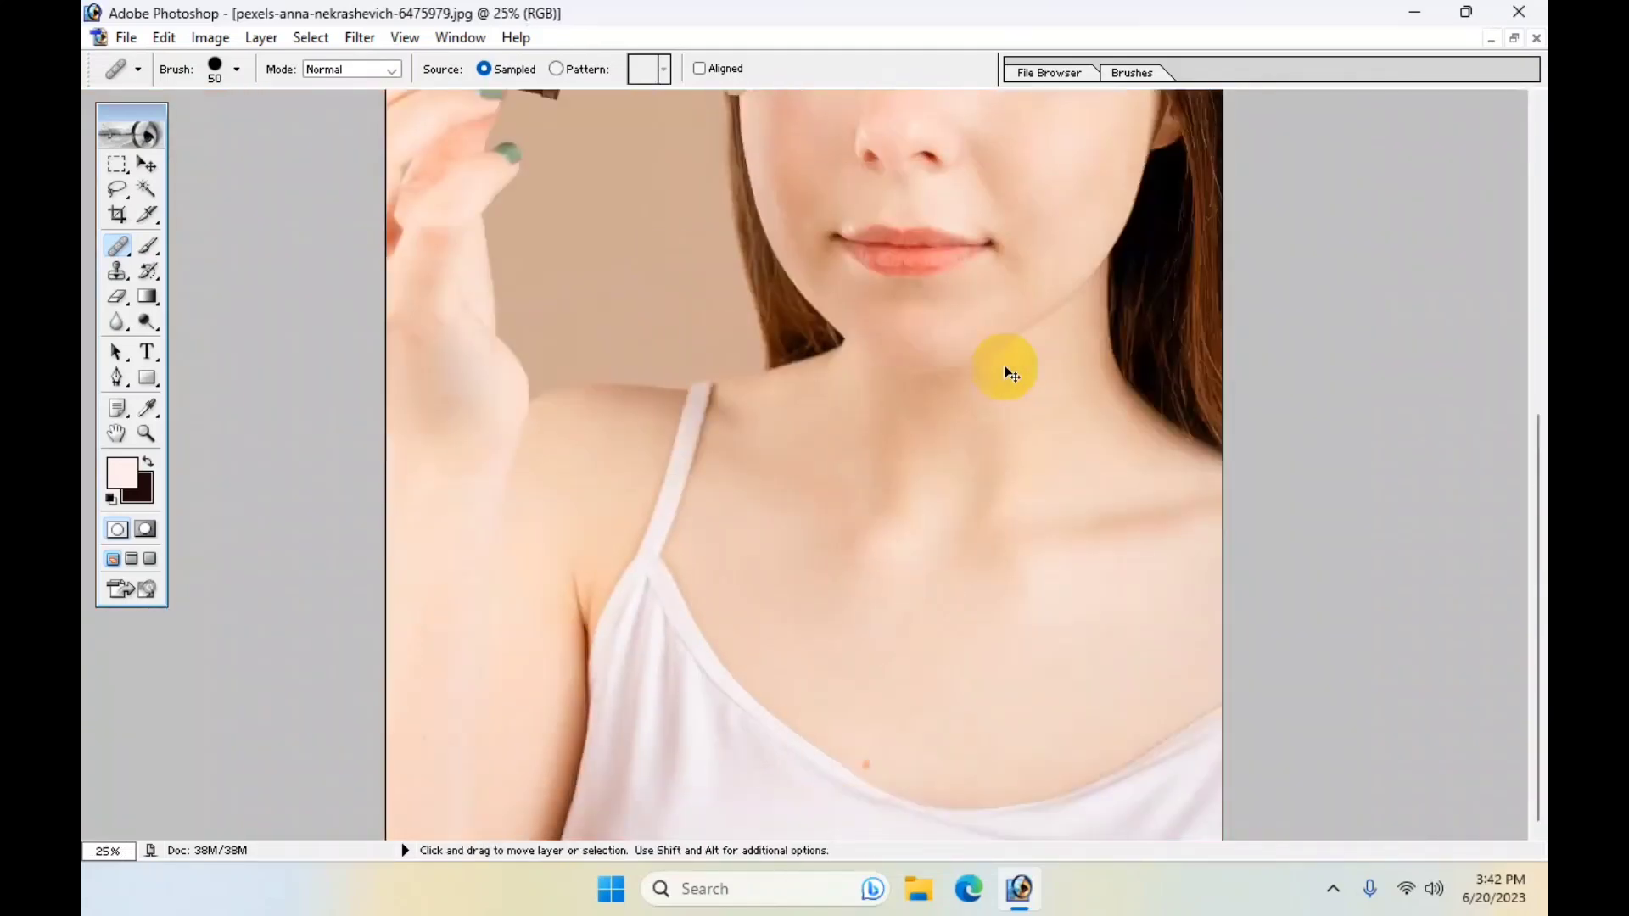
key("ctrl+minus")
left_click(976, 293)
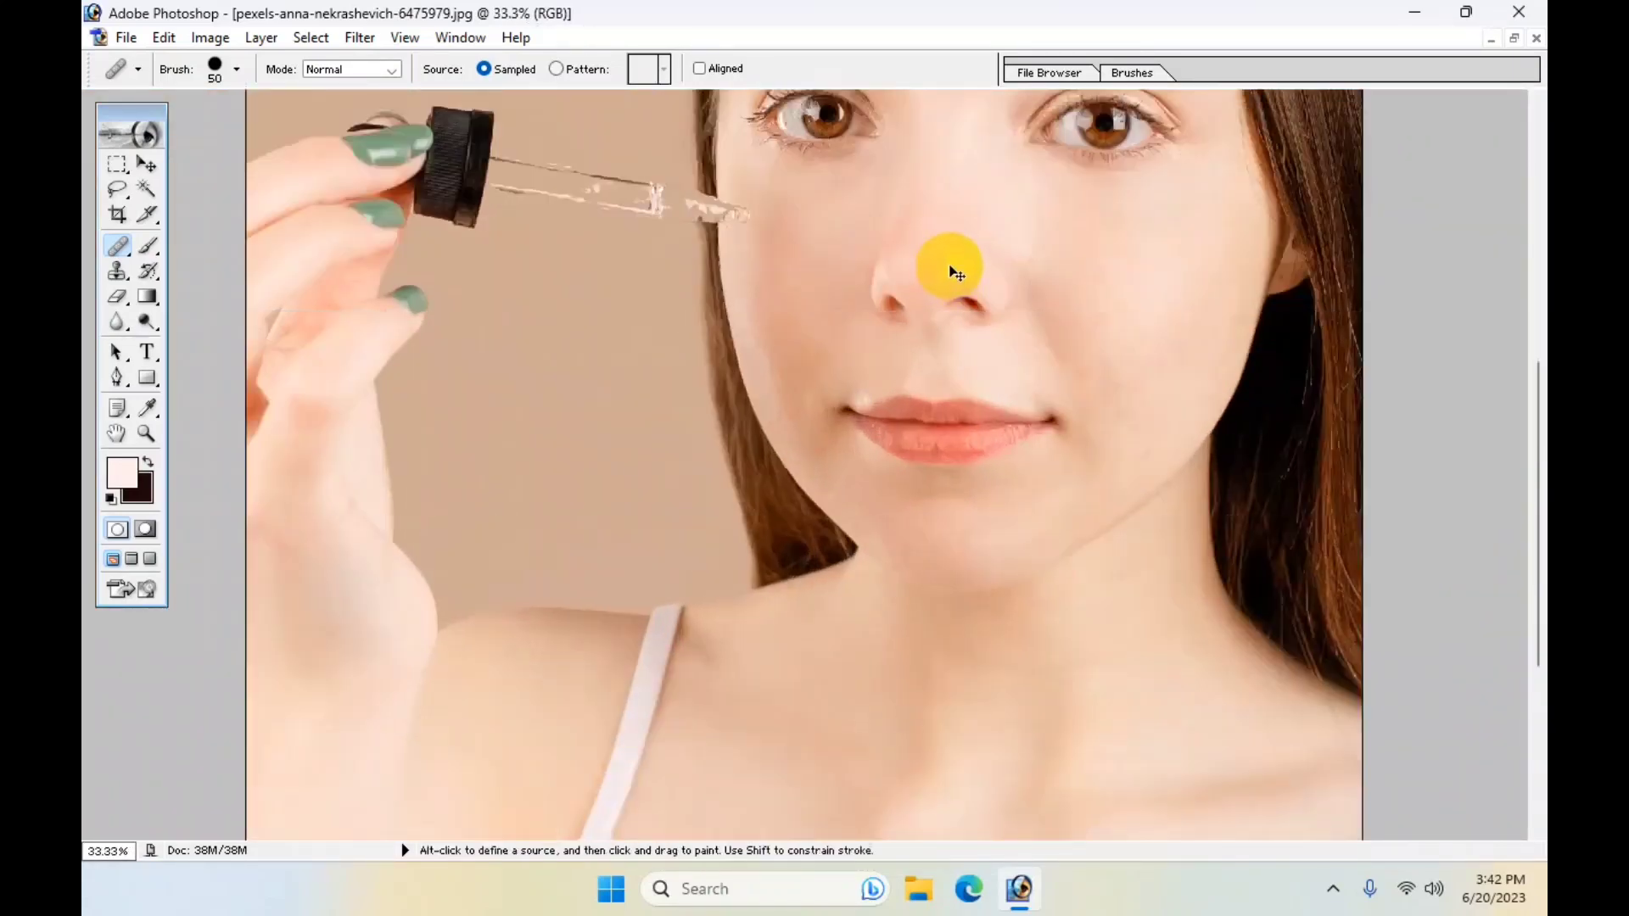
left_click_drag(970, 263, 916, 665)
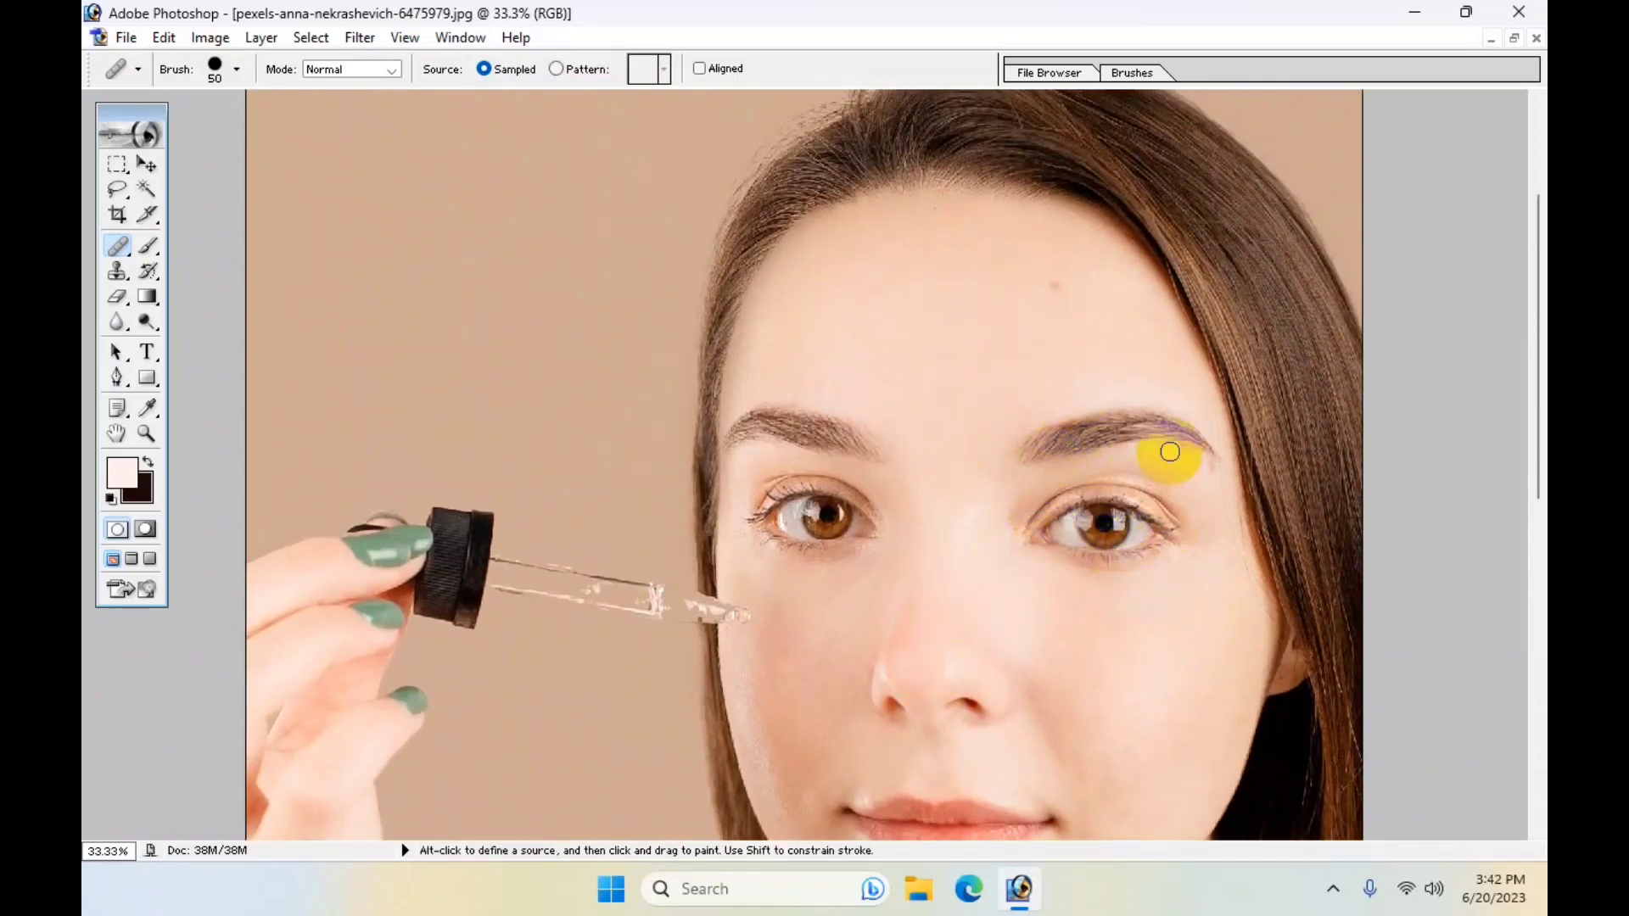
key("ctrl+plus")
key("ctrl+plus")
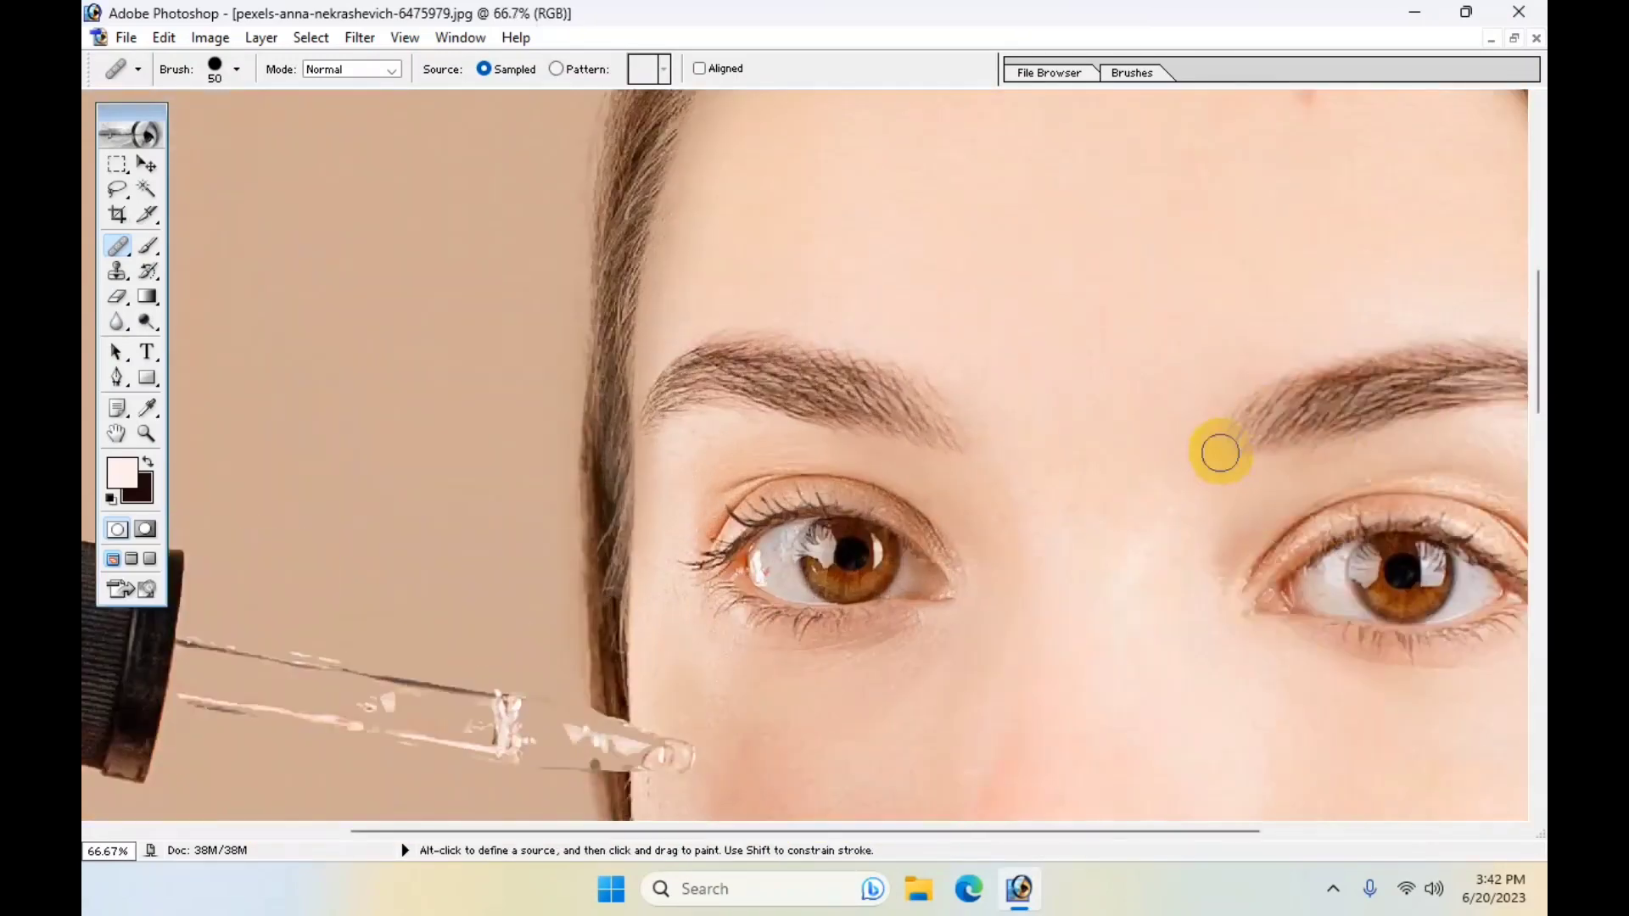
left_click_drag(1264, 452, 640, 625)
left_click_drag(989, 625, 891, 509)
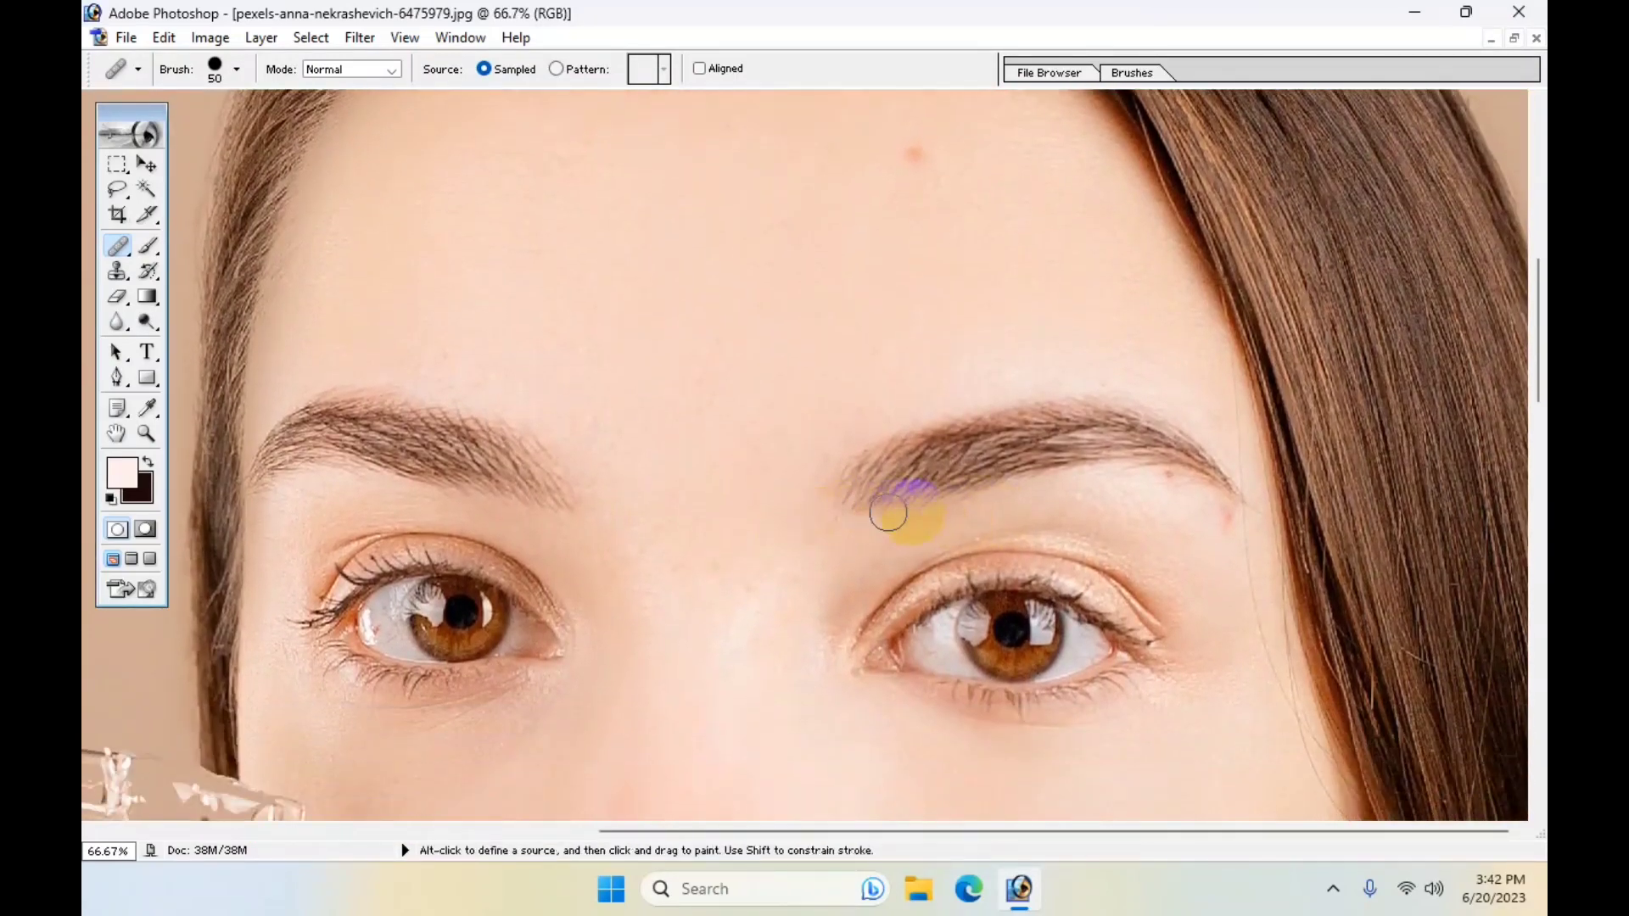
key("ctrl+plus")
left_click_drag(1174, 501, 836, 600)
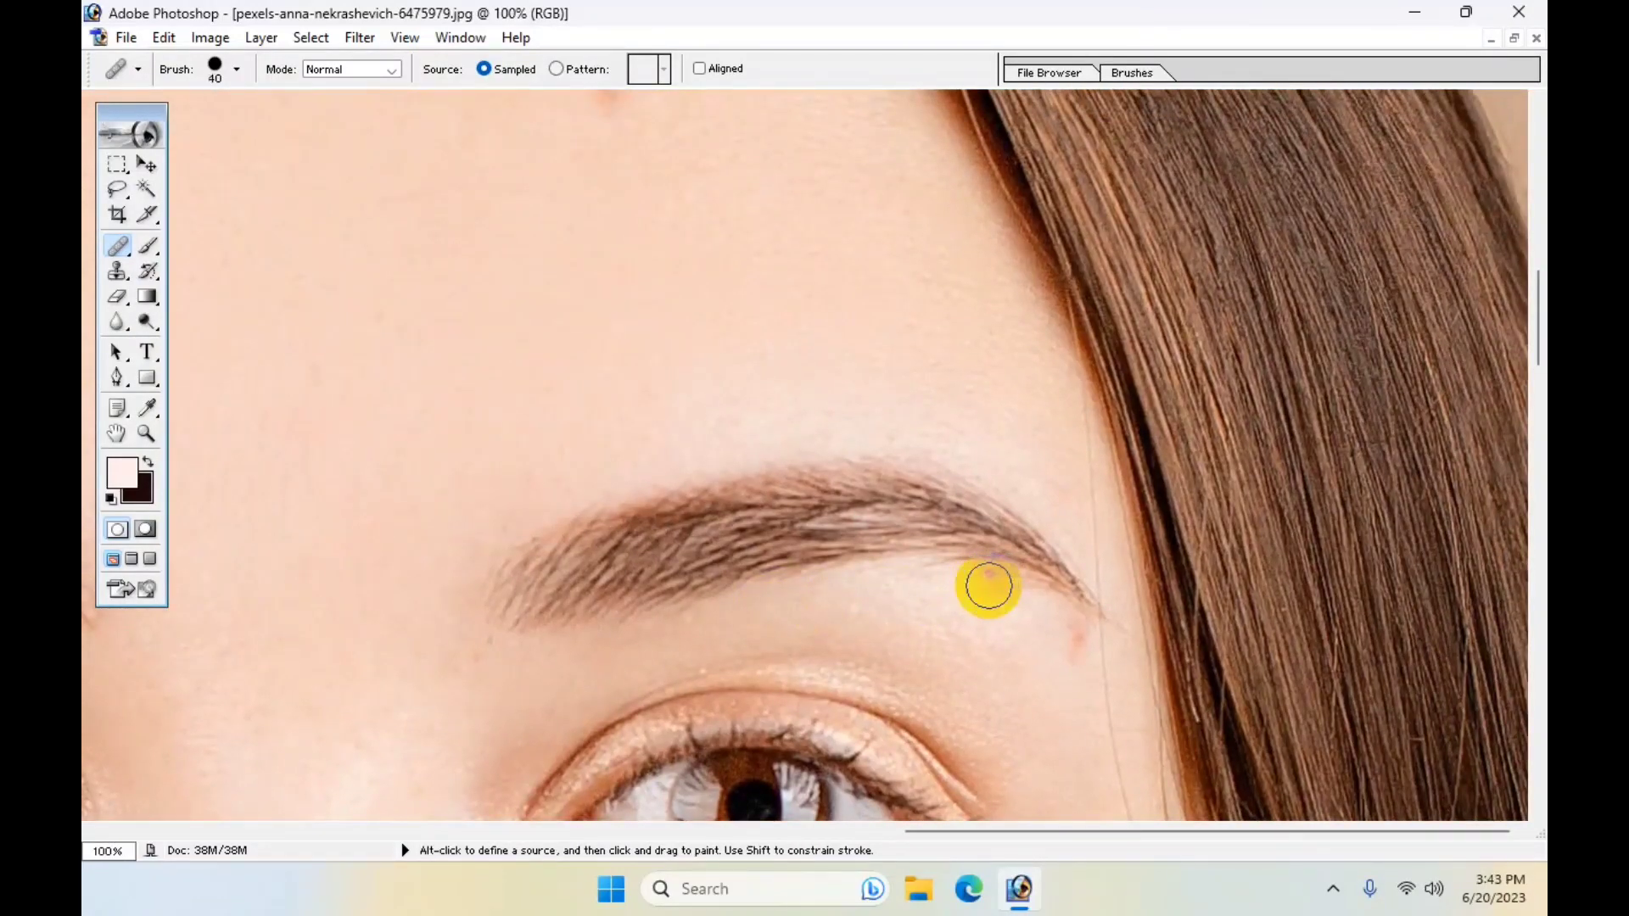
key("alt")
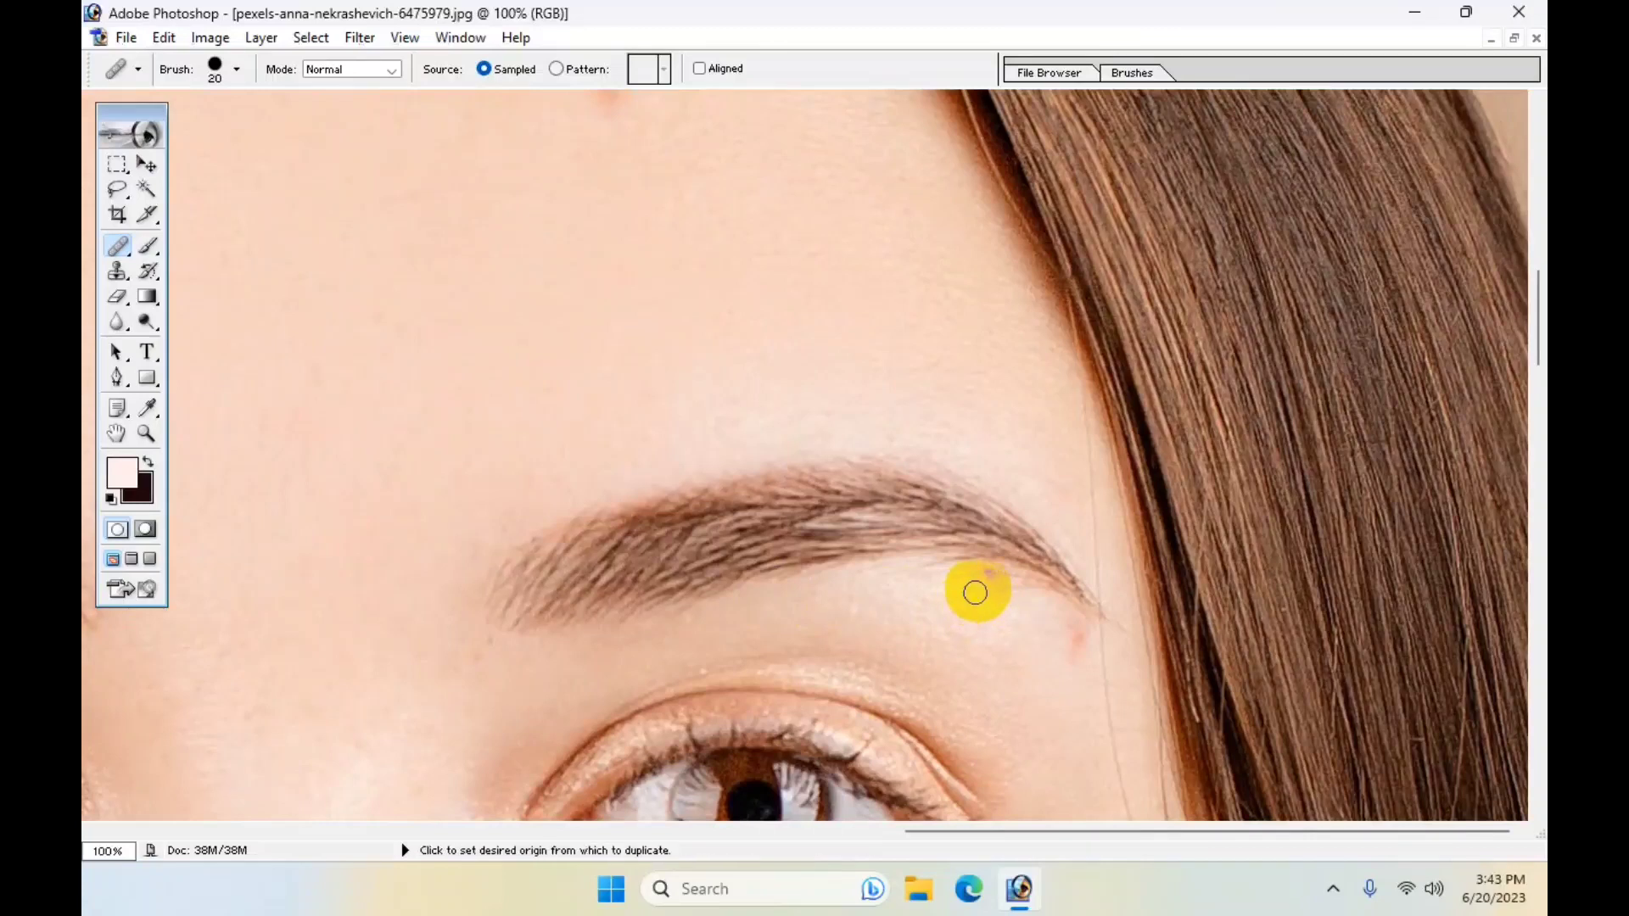
left_click(975, 593, "alt")
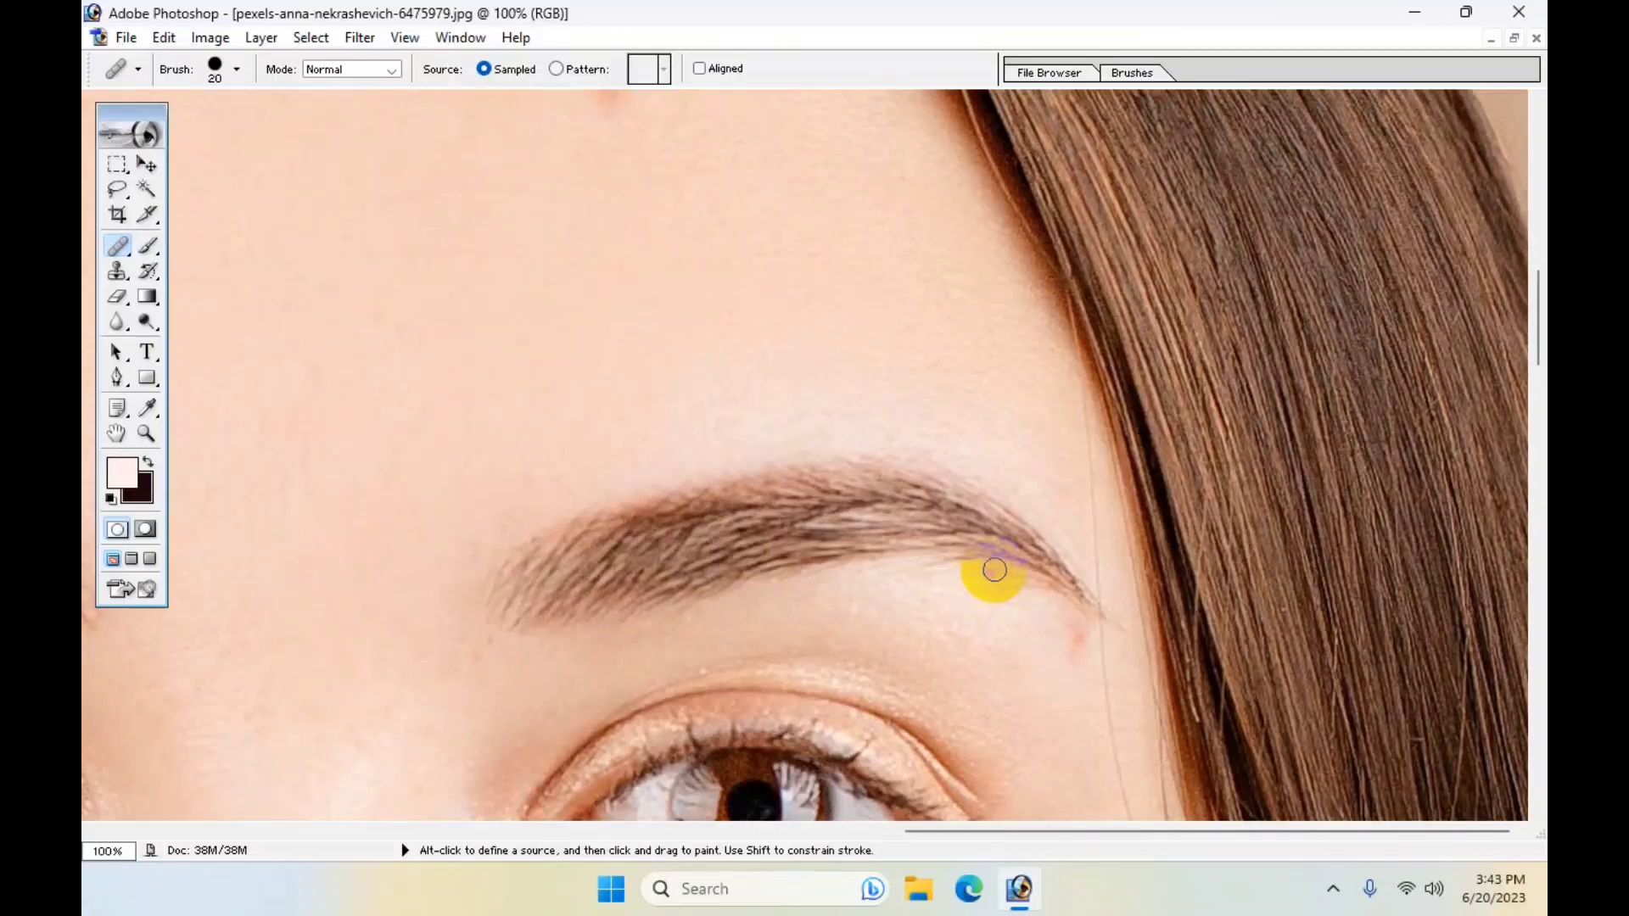
left_click(1072, 654, "alt")
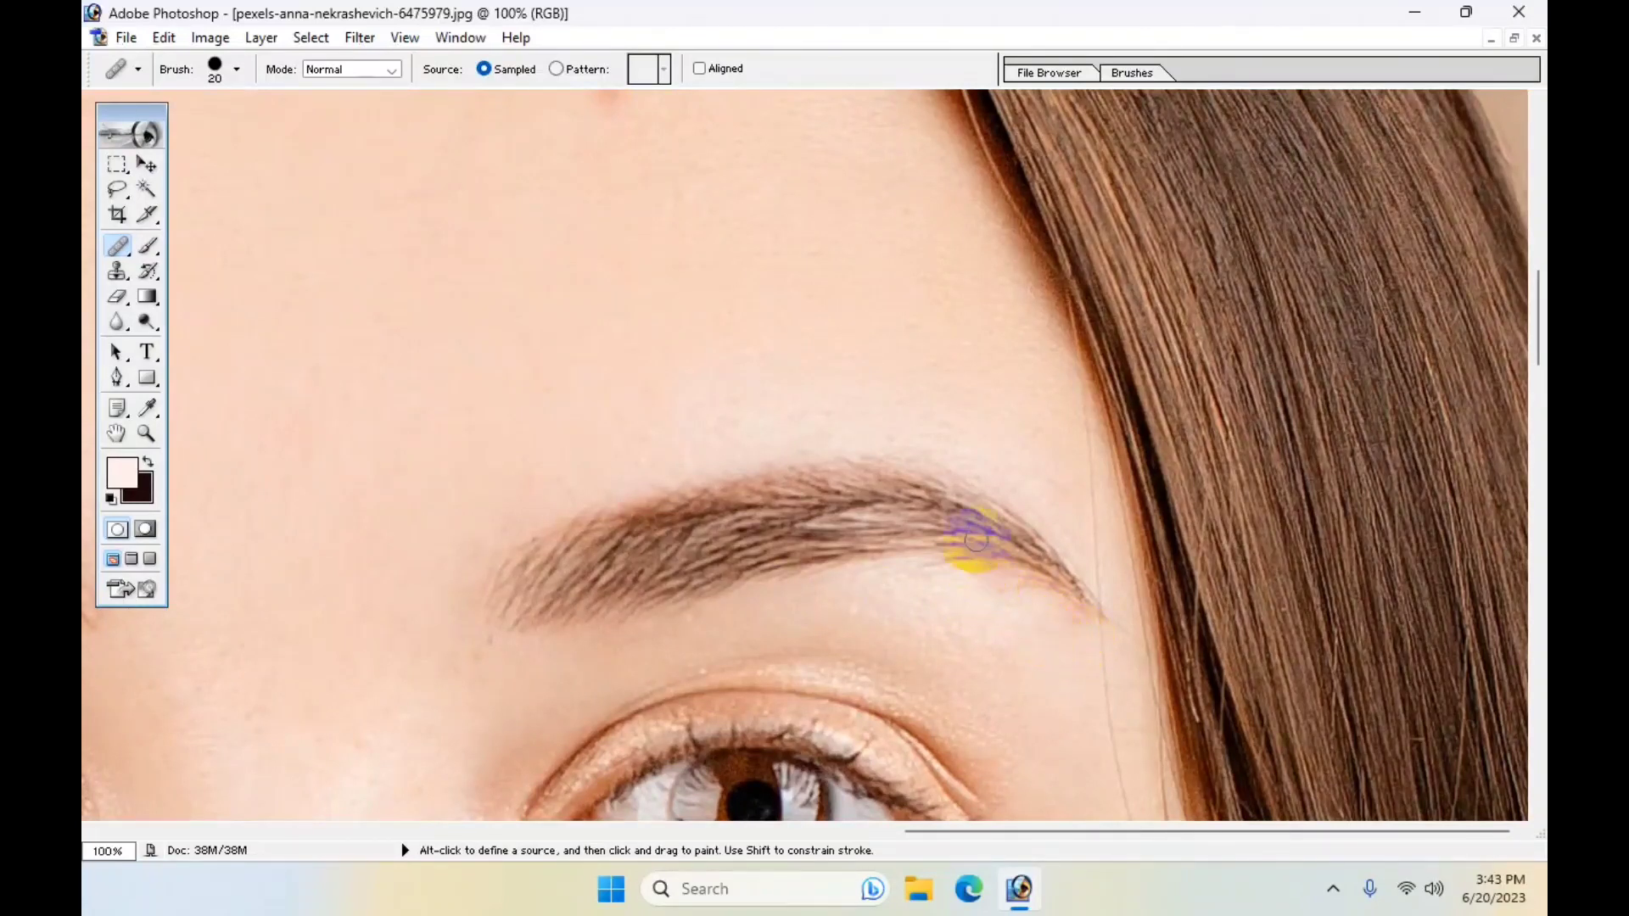
- Heal the reddish spot and a smaller spot higher on the forehead
left_click_drag(908, 392, 972, 634)
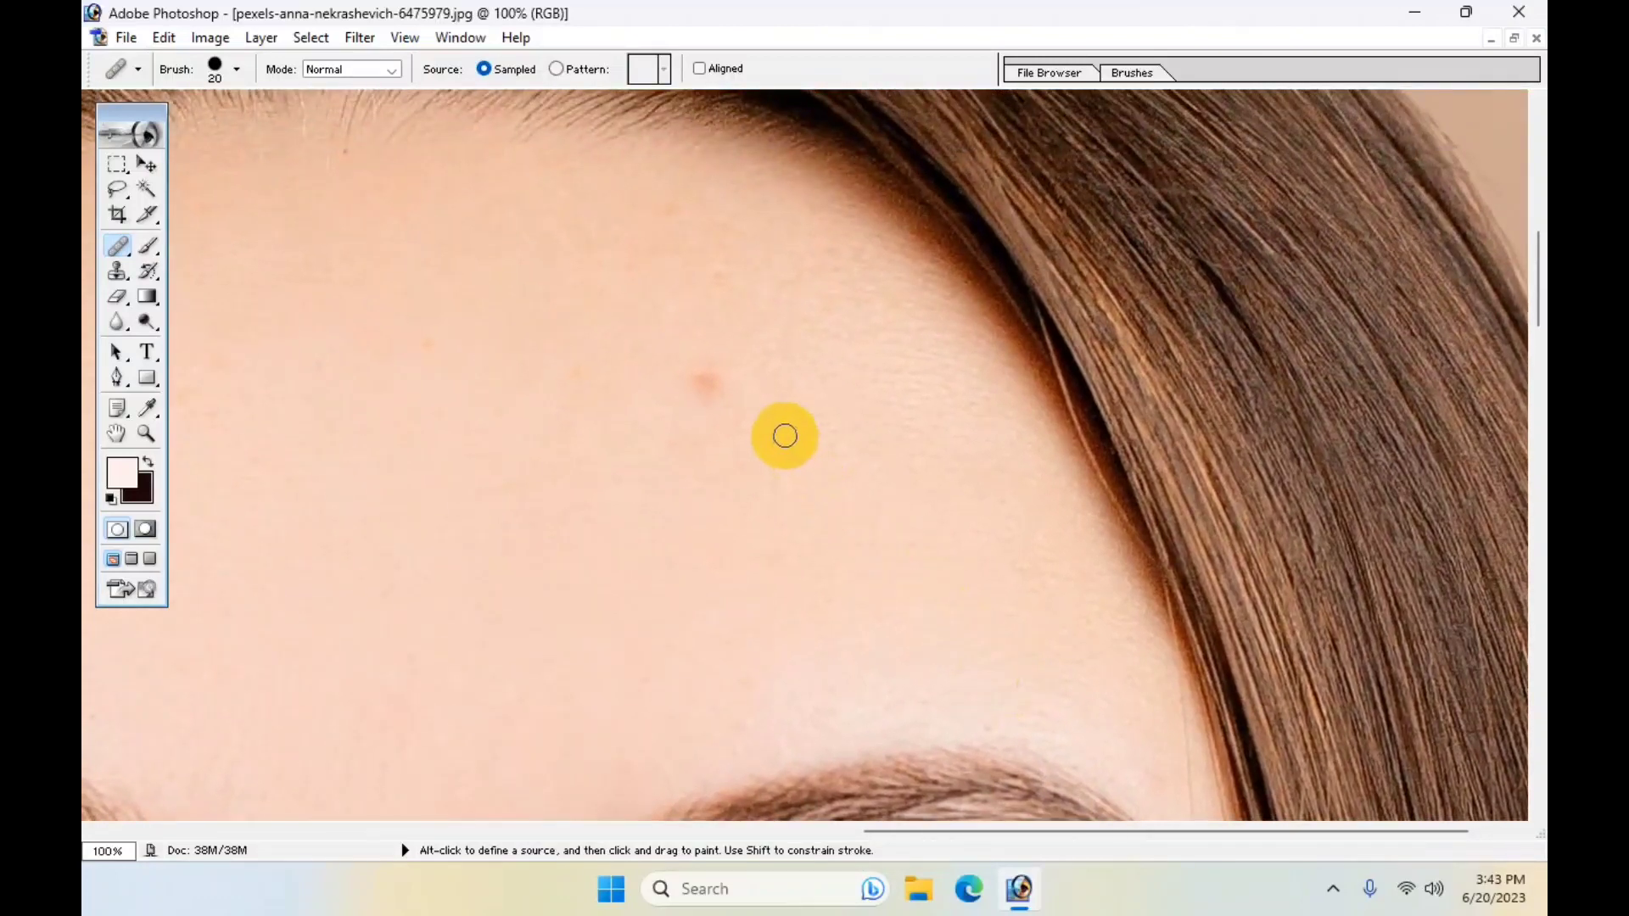
left_click(777, 418, "alt")
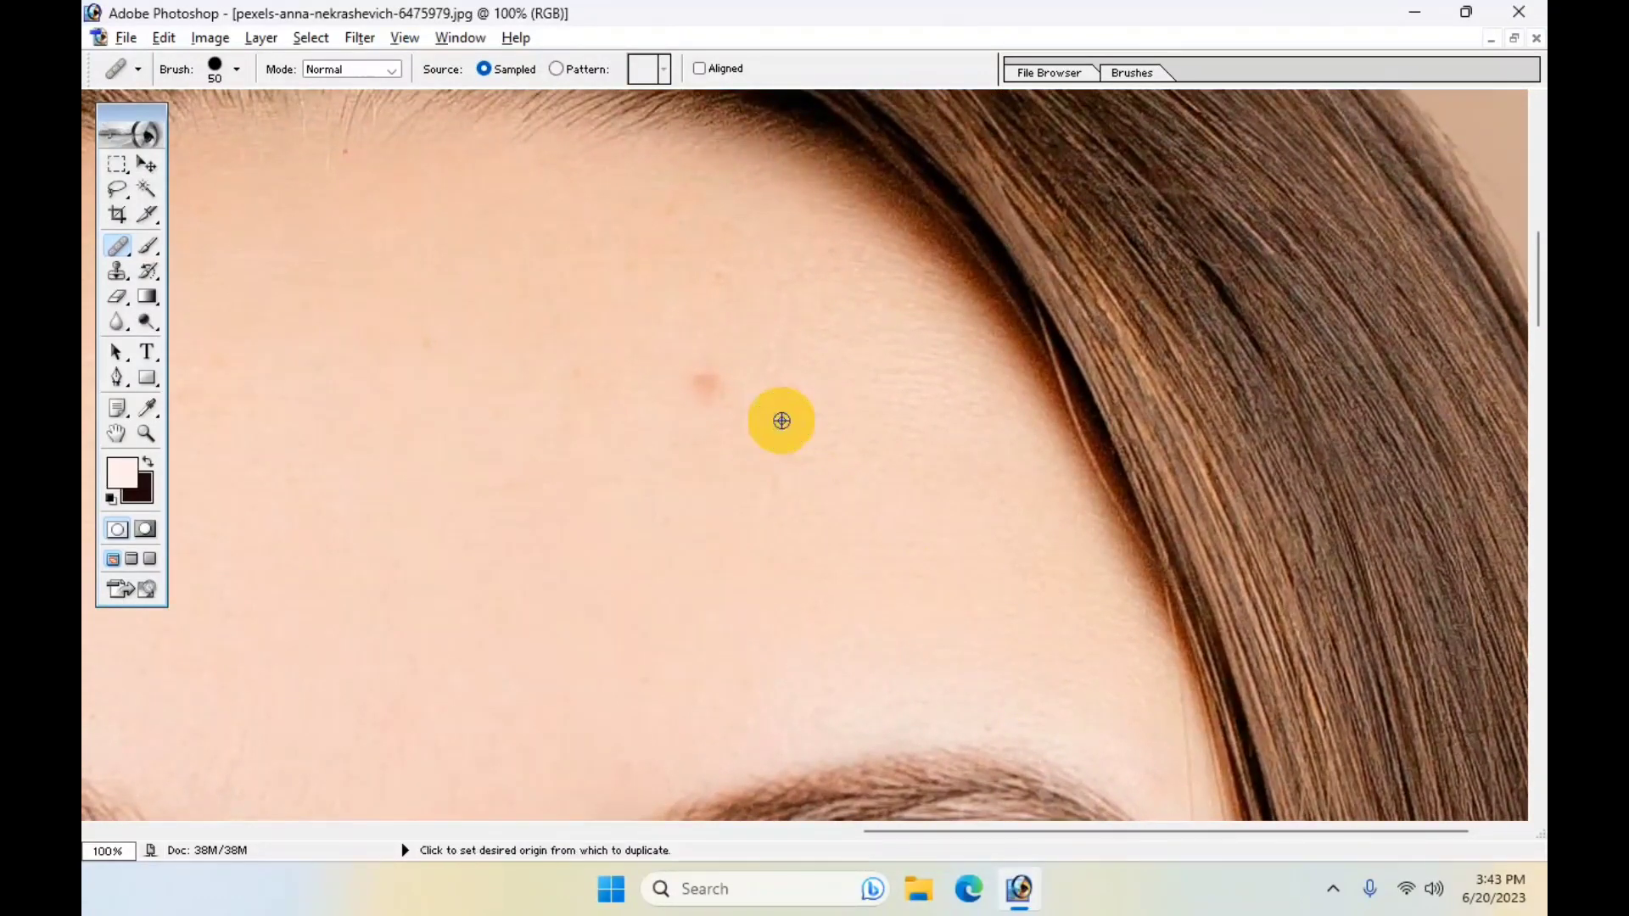
left_click(707, 380)
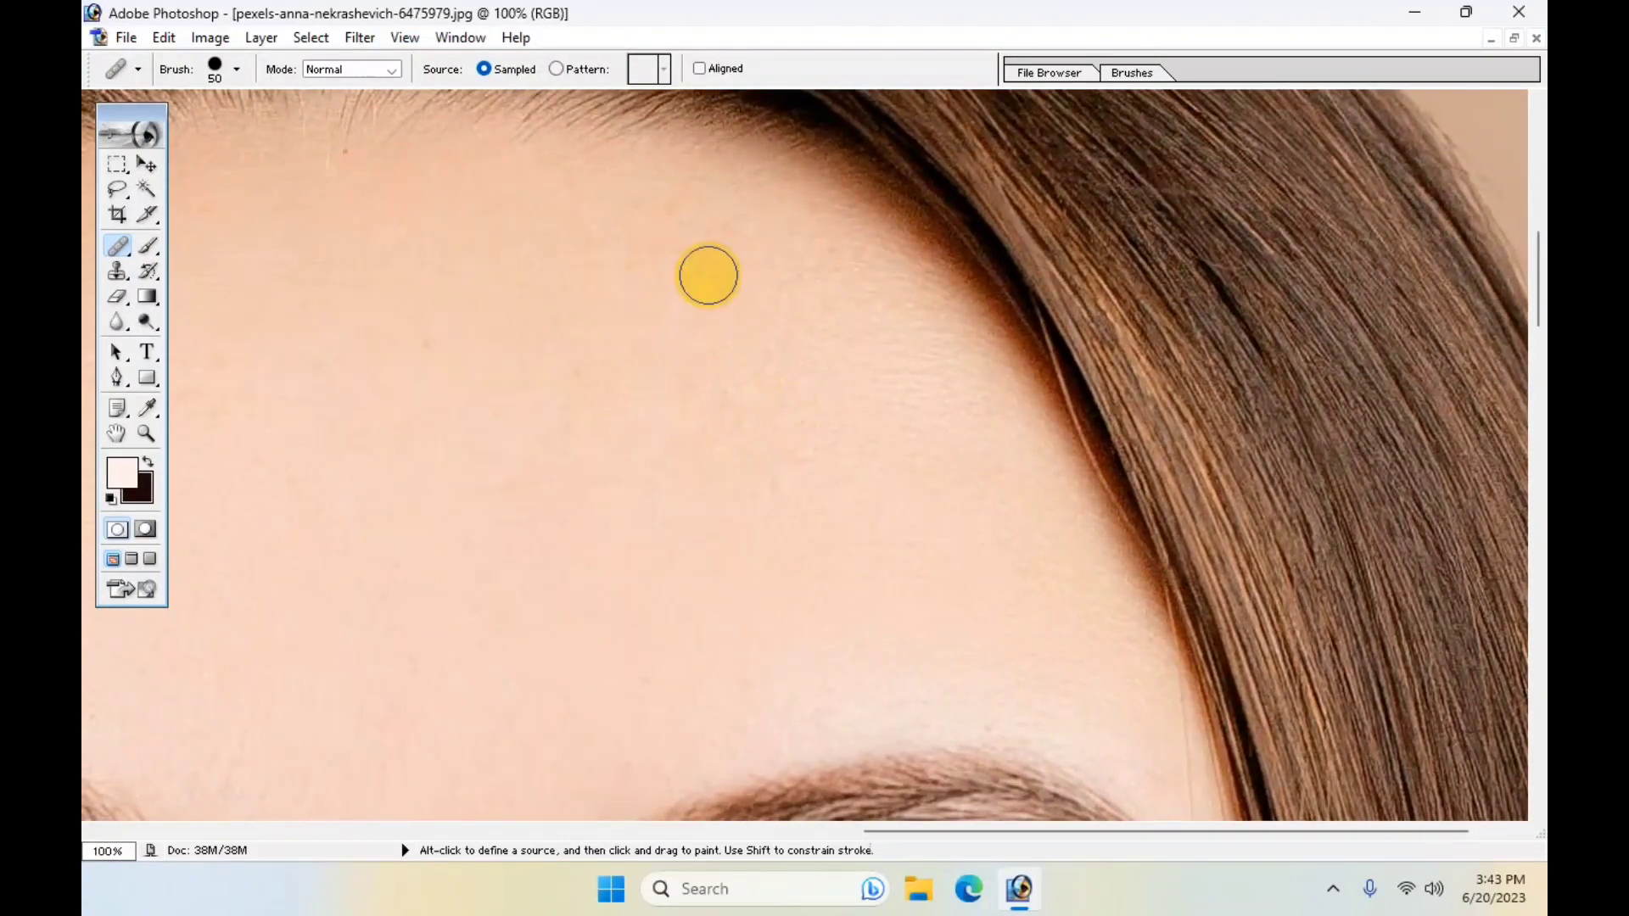
left_click(669, 218)
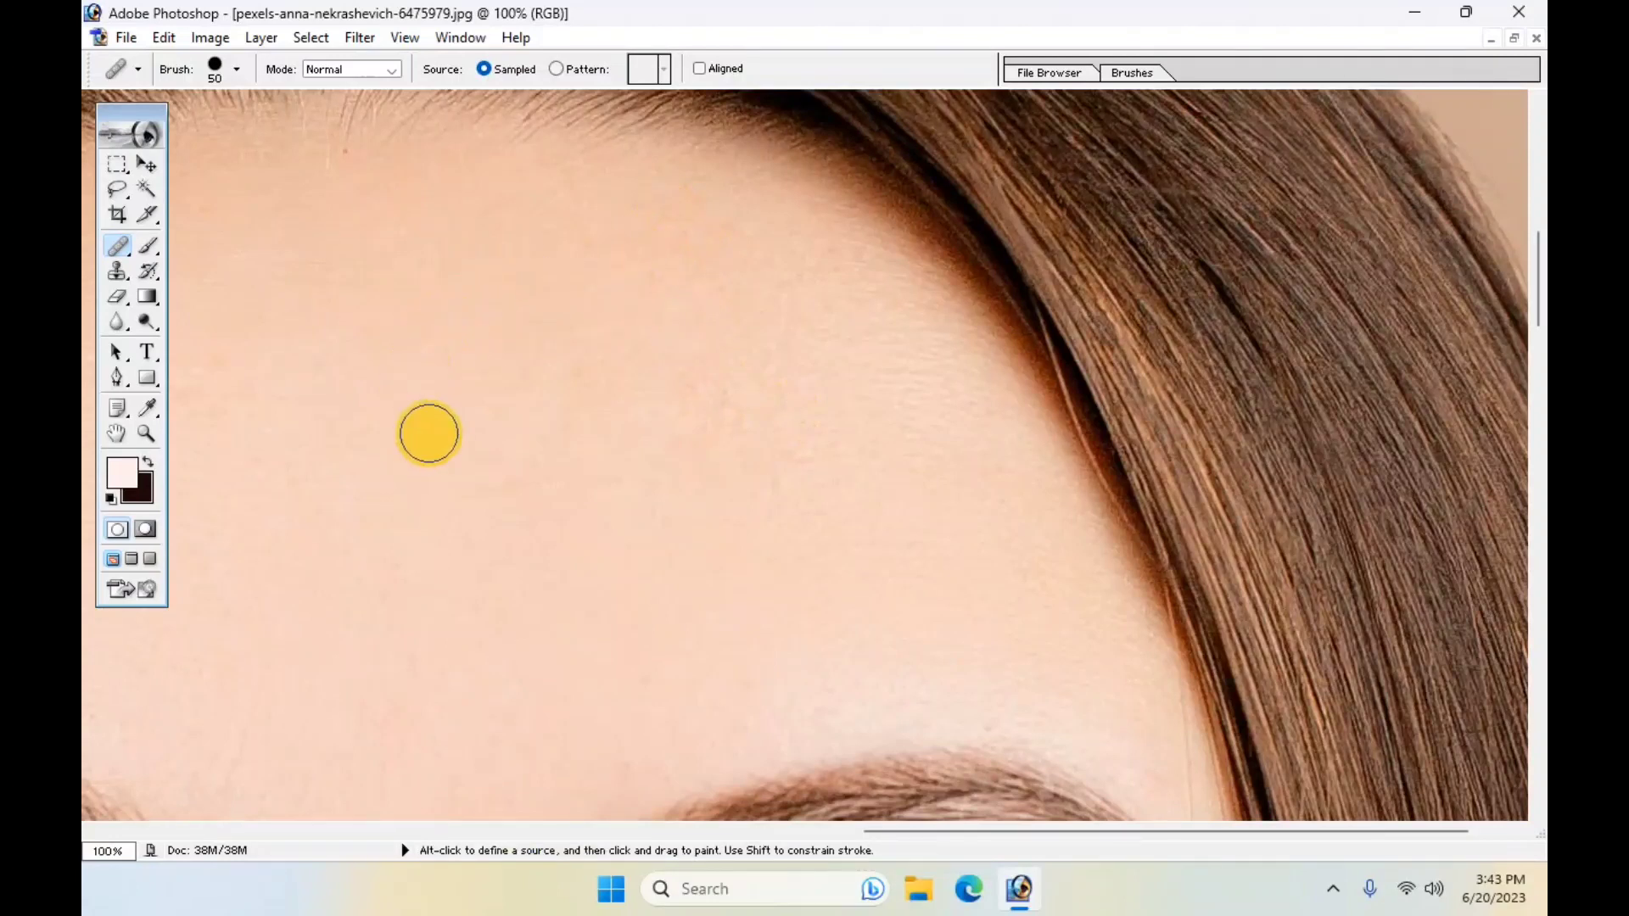
left_click_drag(724, 545, 778, 589)
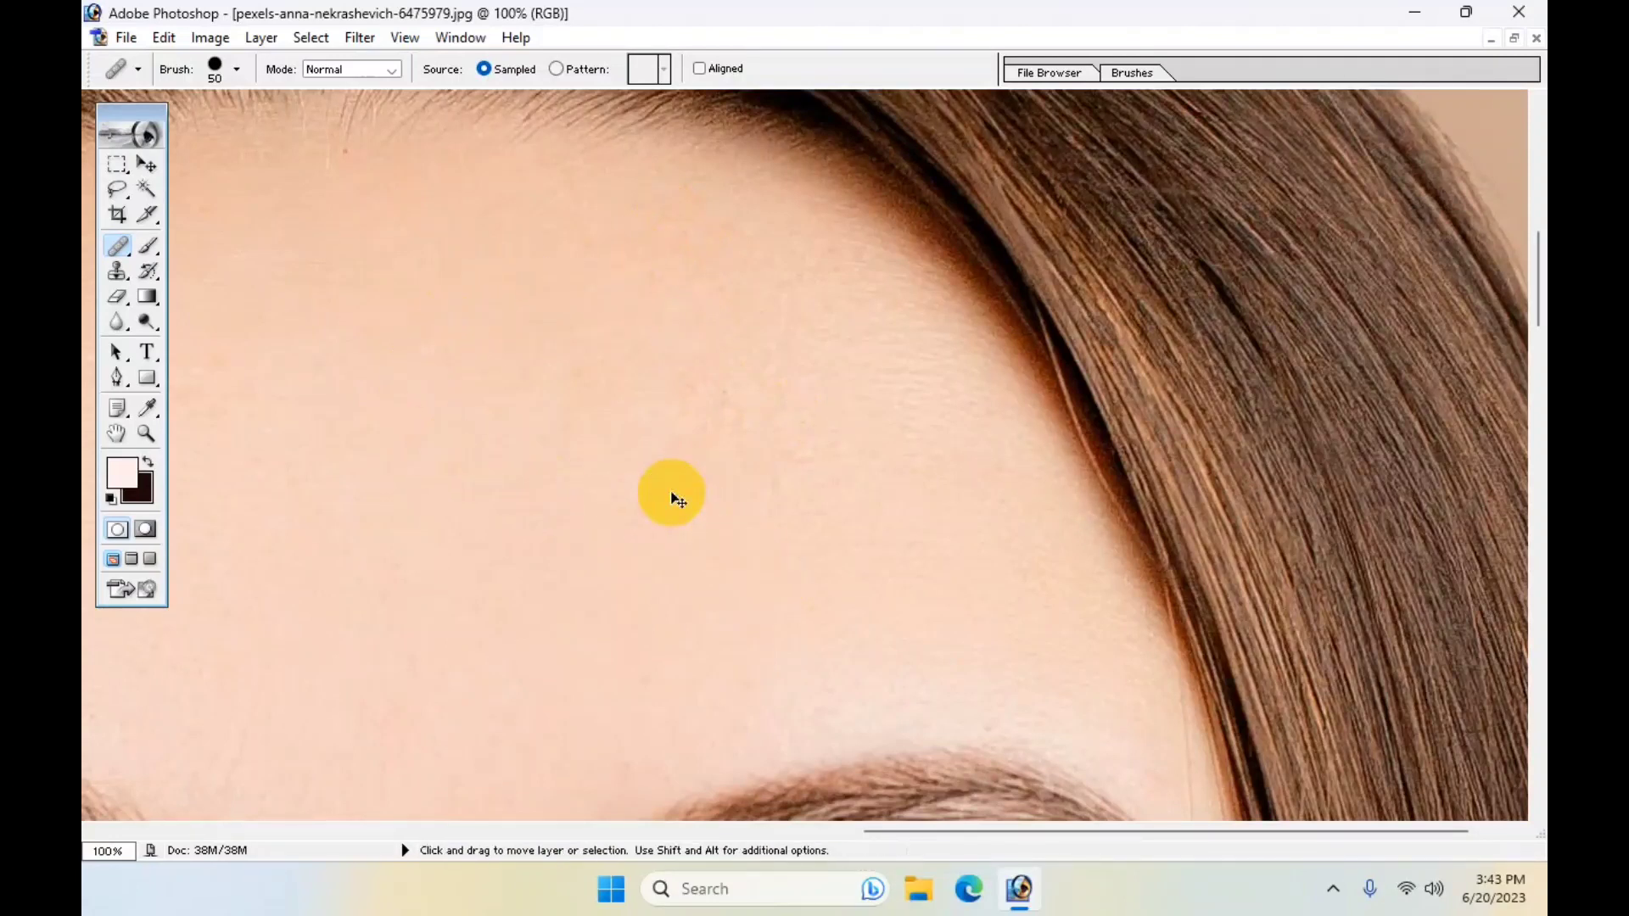
- Sample clean forehead skin and heal the upper forehead near the hairline
left_click(539, 378, "alt")
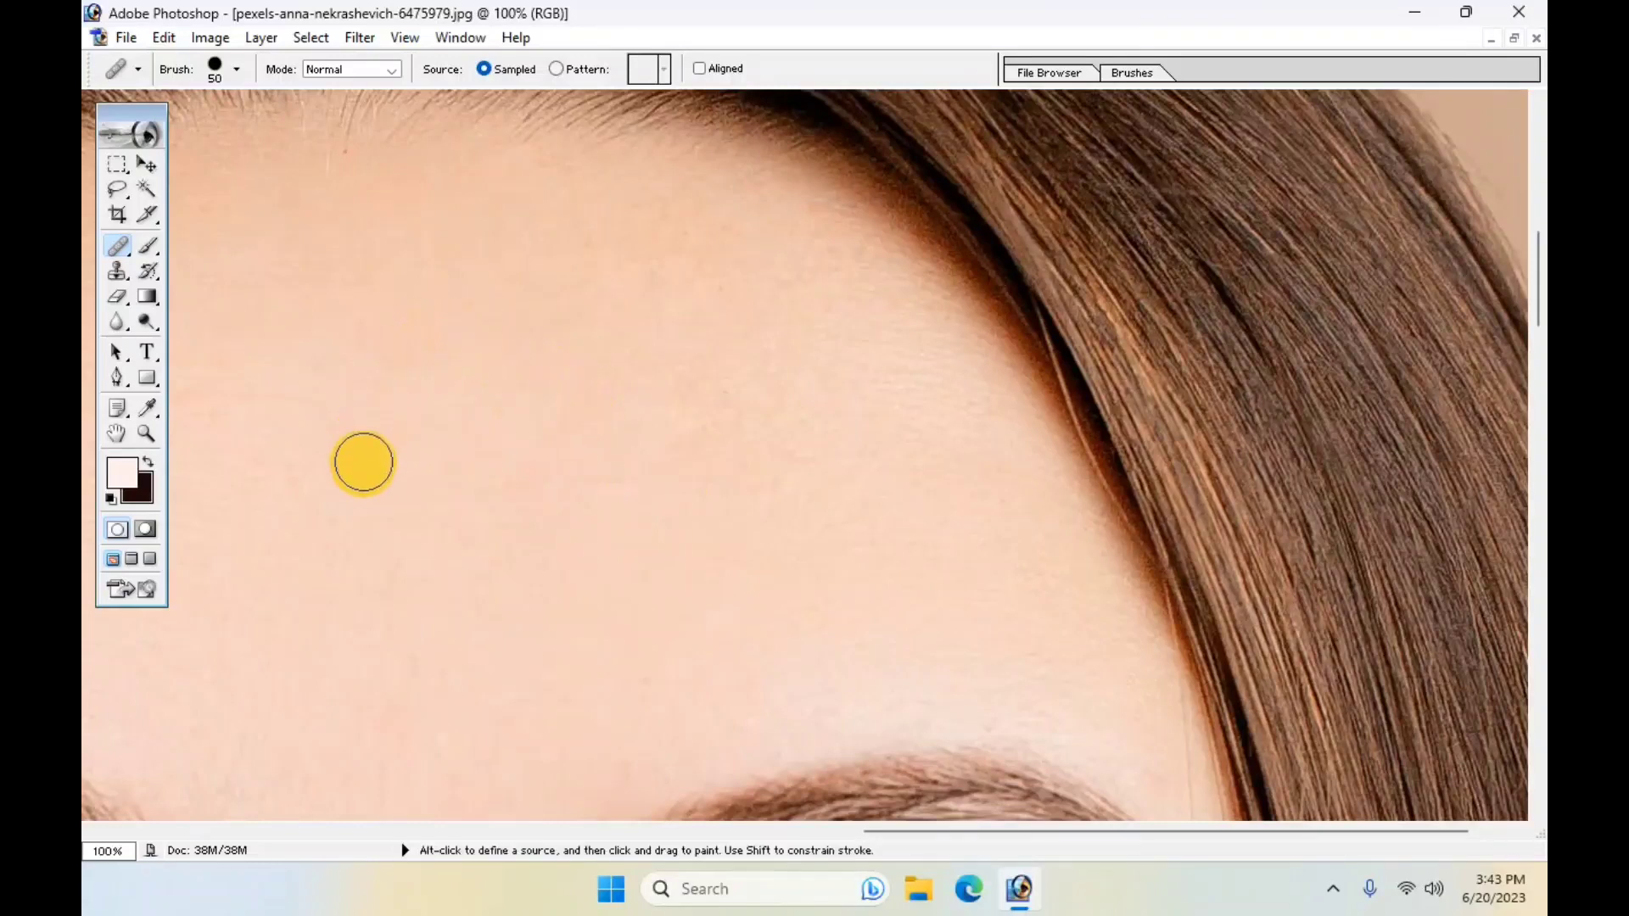
left_click_drag(361, 462, 786, 626)
left_click(615, 452, "alt")
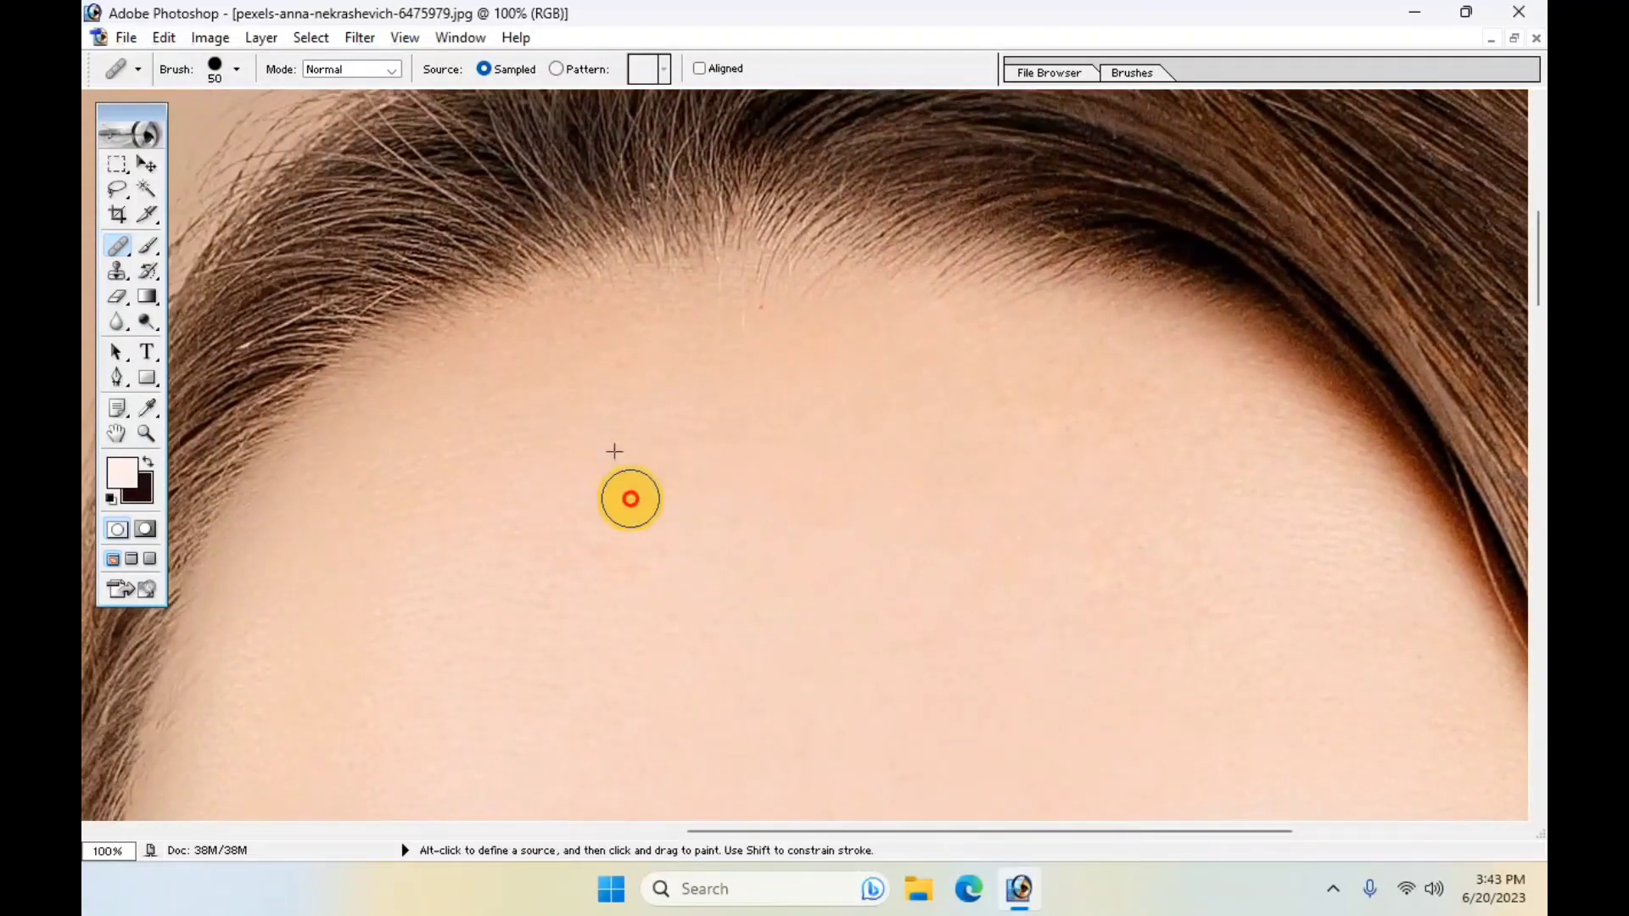
left_click_drag(628, 495, 529, 532)
- Heal the small spot on the cheek left of the nose at 200%, then zoom out to 33.3%
key("ctrl+minus")
key("ctrl+minus")
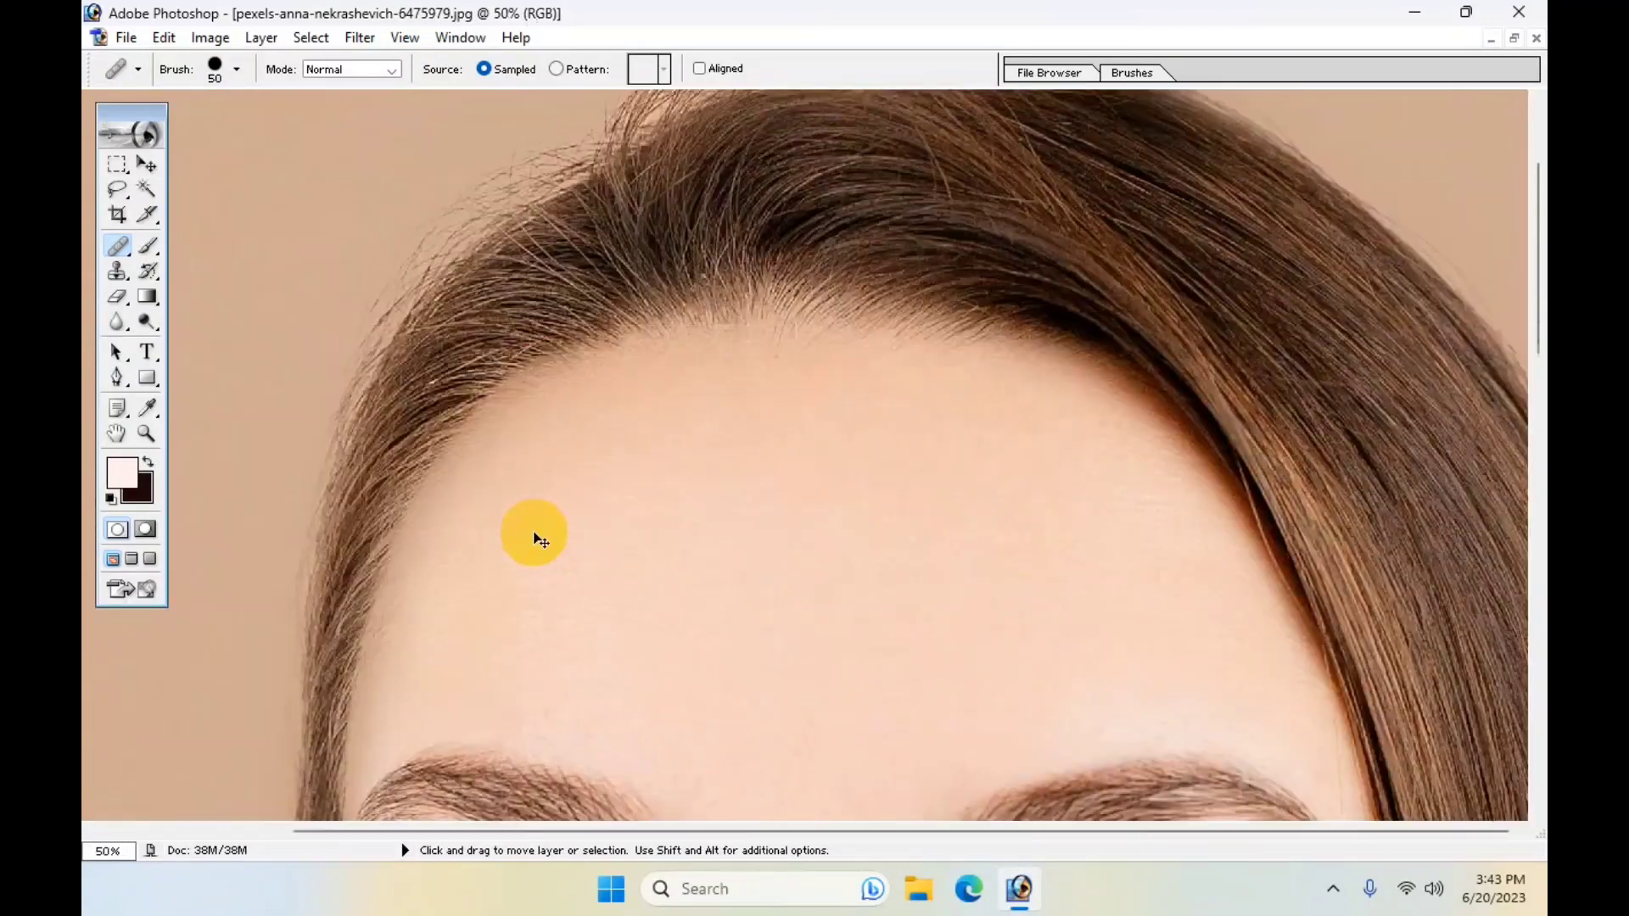
key("ctrl+minus")
key("ctrl+minus")
key("ctrl+minus")
key("ctrl+minus")
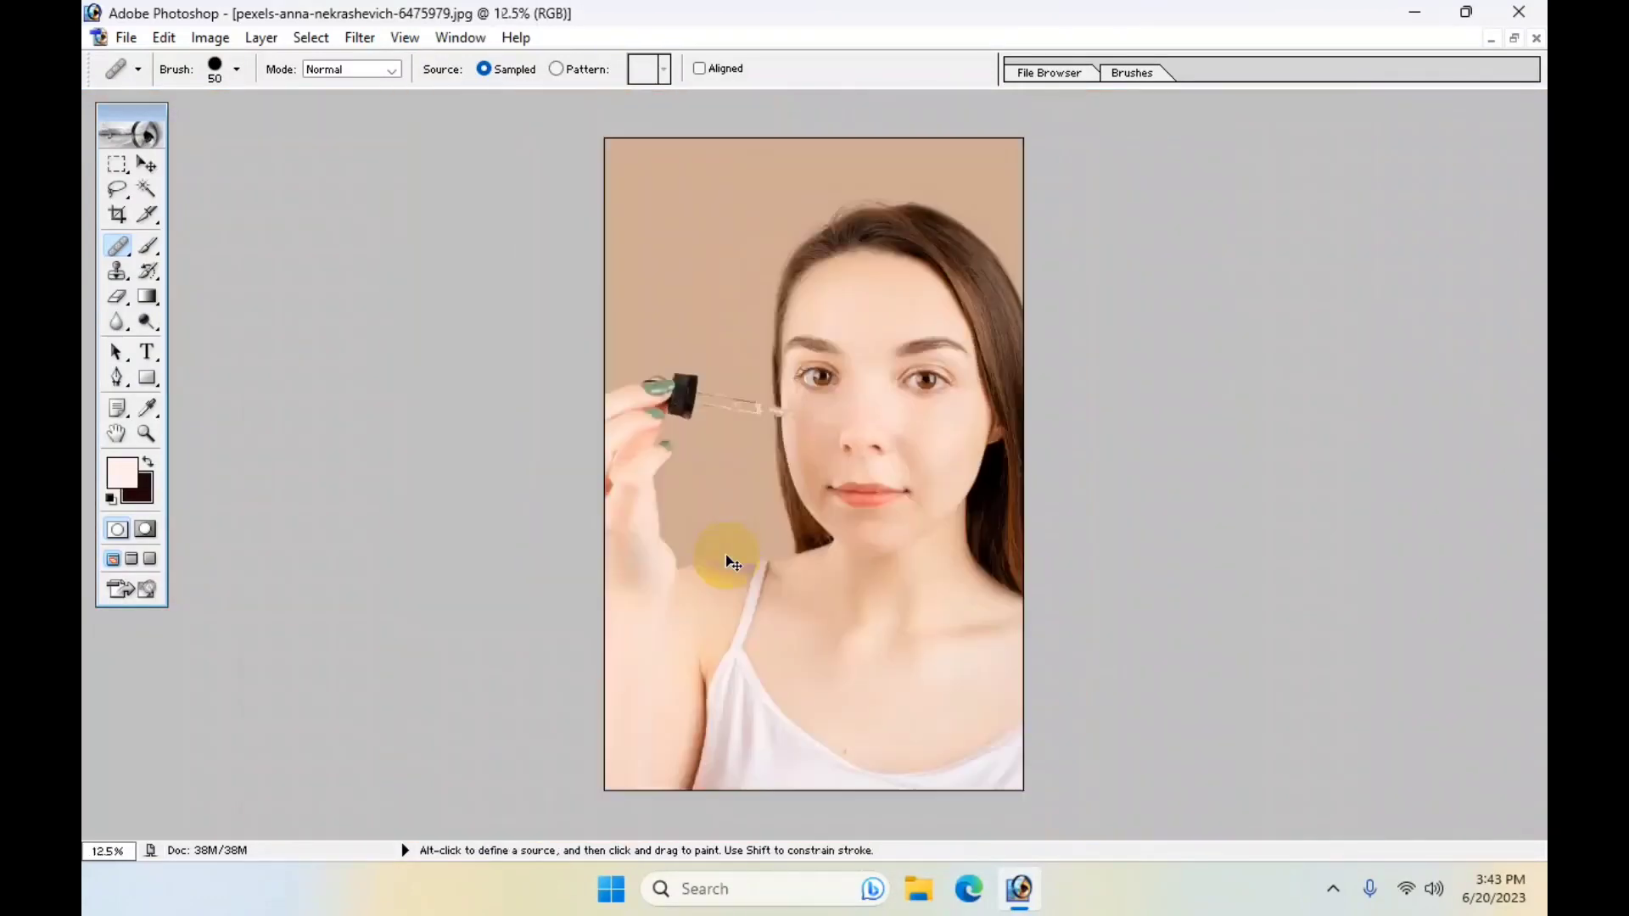
key("ctrl+plus")
key("ctrl+plus")
key("ctrl+plus")
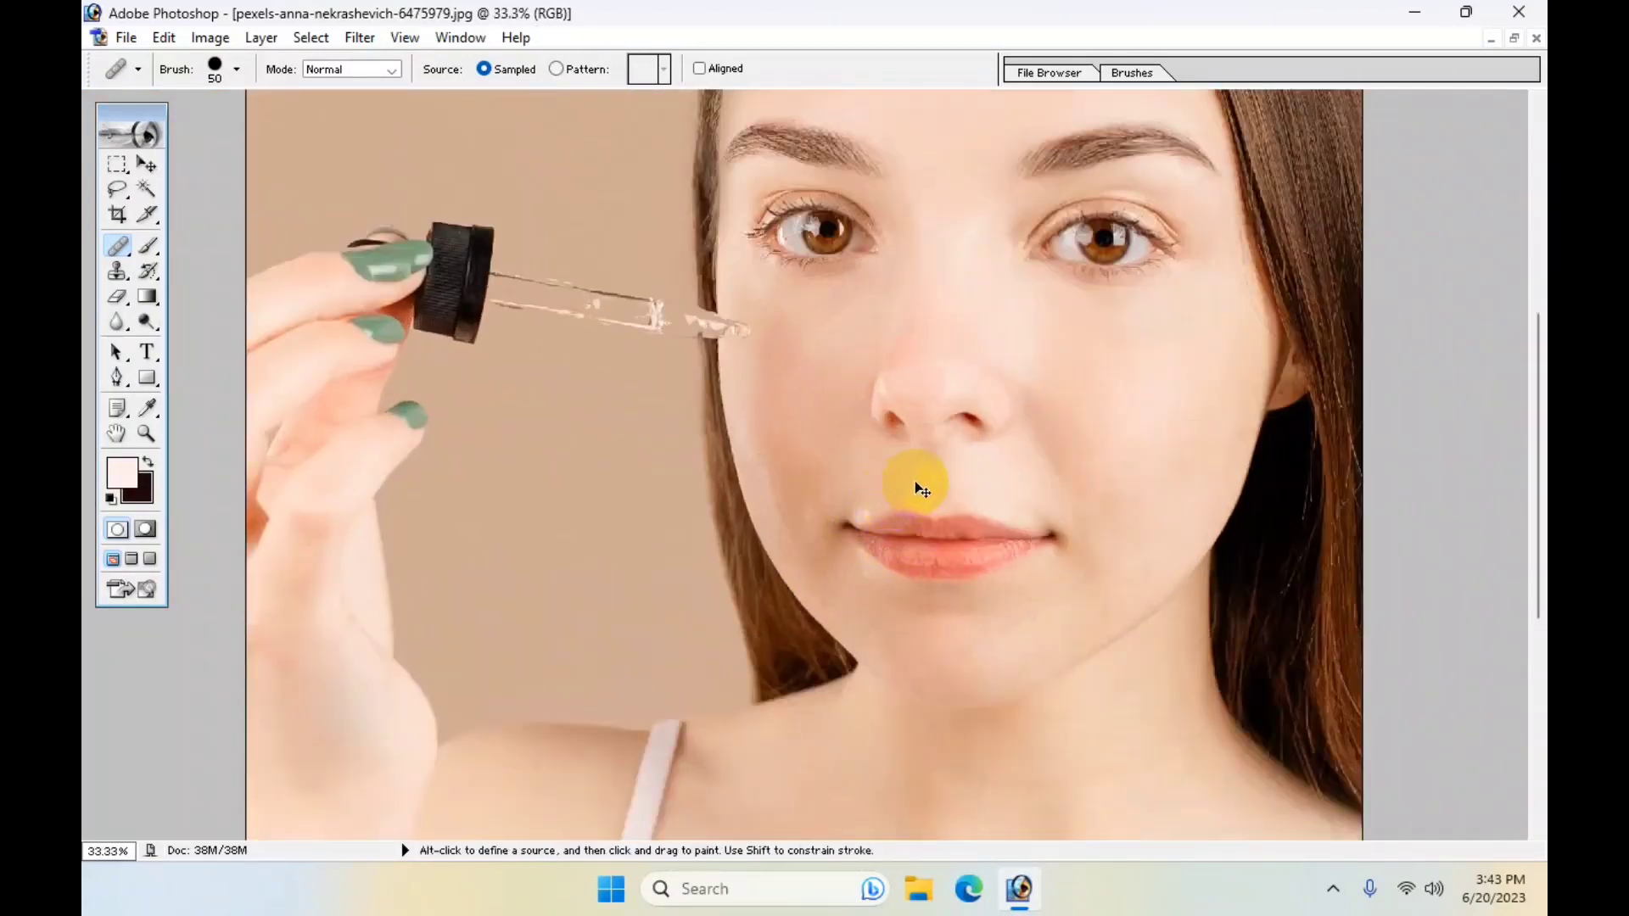
key("ctrl+plus")
key("ctrl+plus")
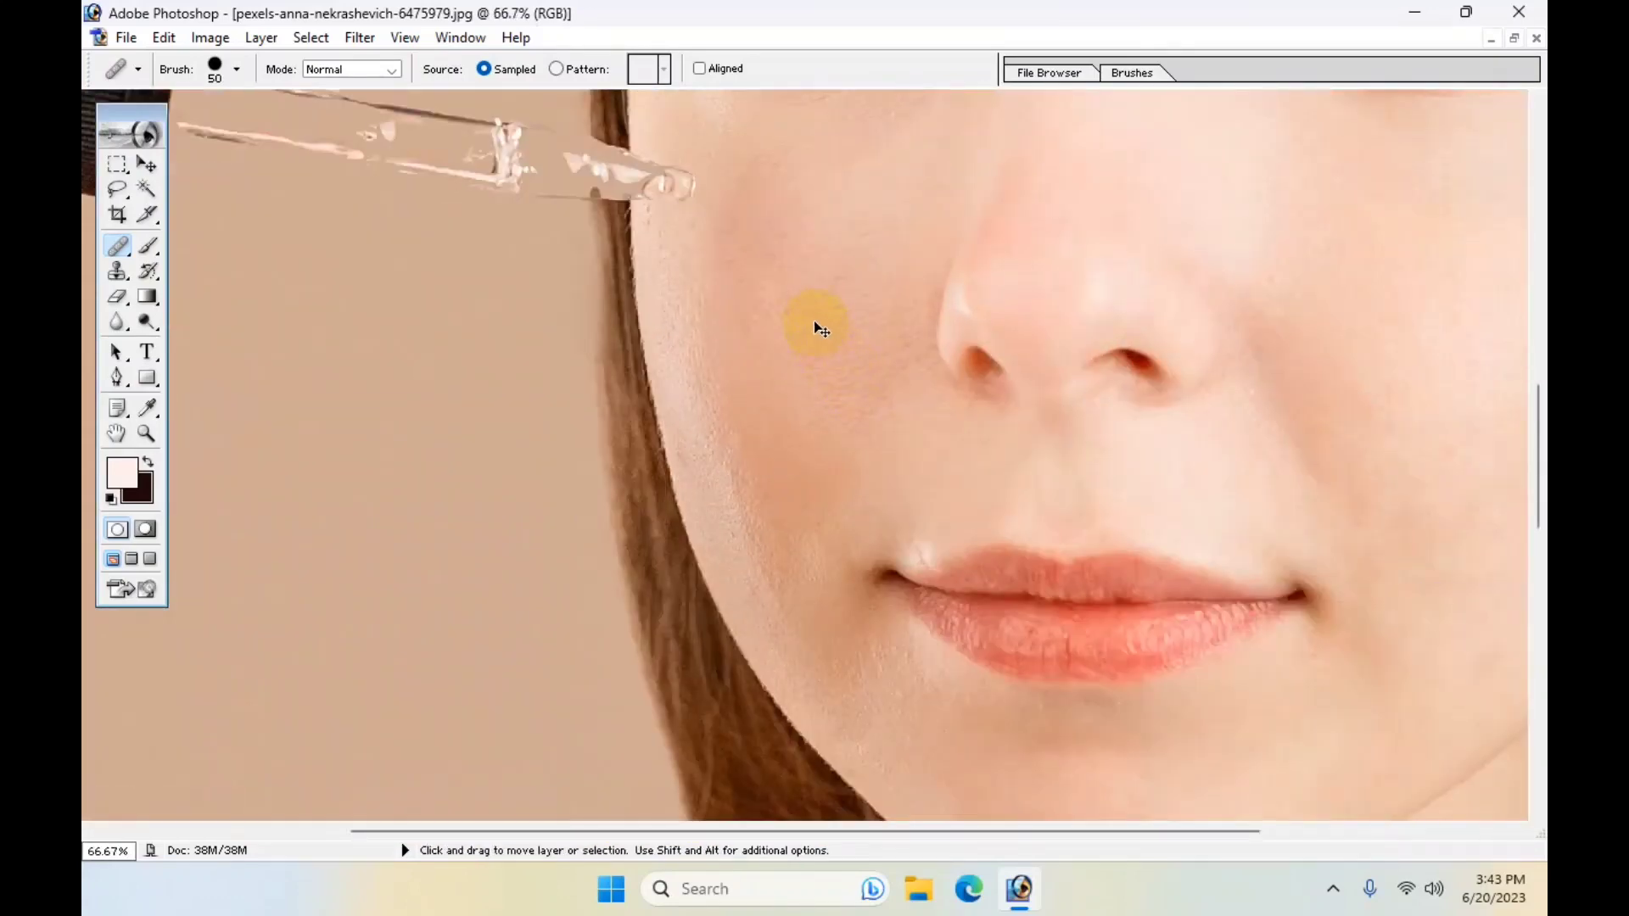
key("ctrl+plus")
key("ctrl+plus")
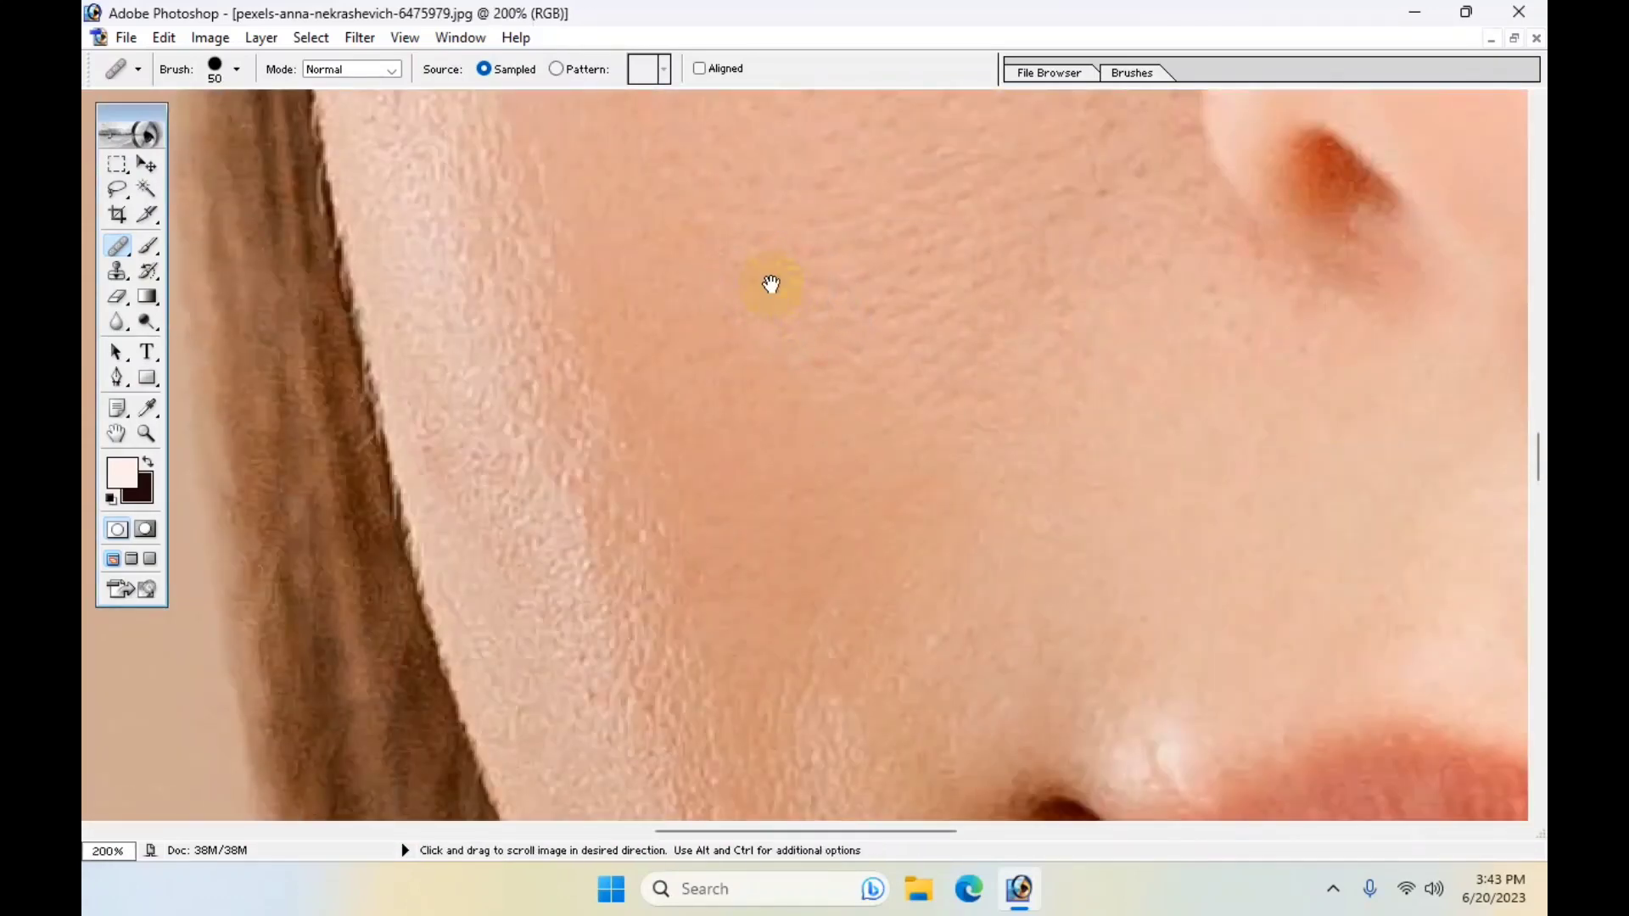
left_click_drag(771, 284, 817, 736)
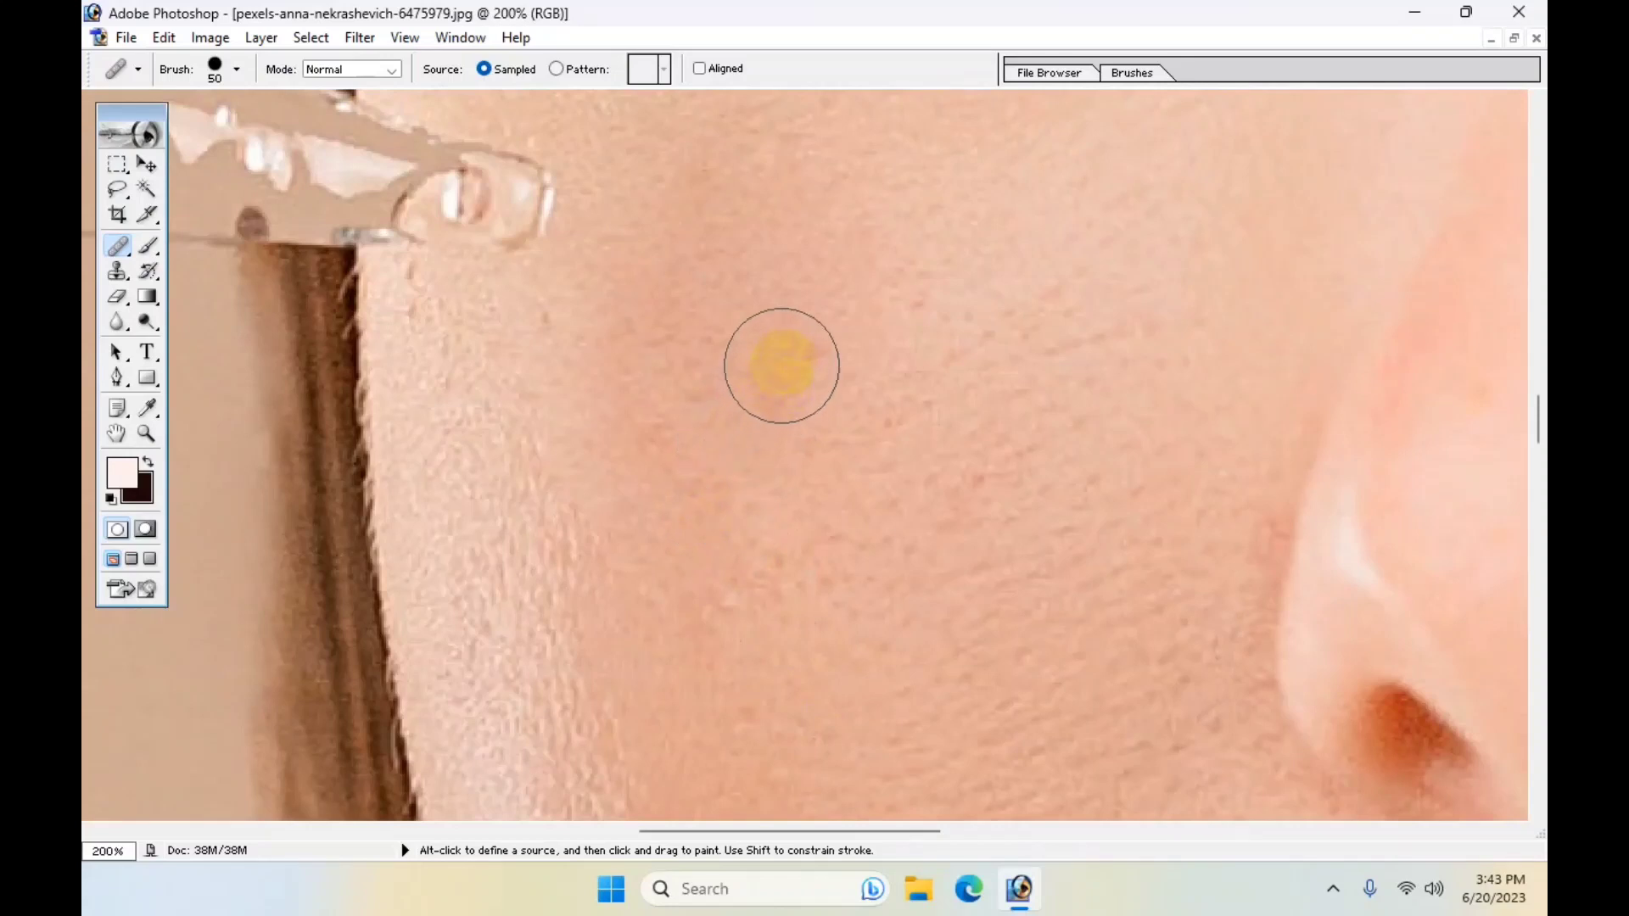
left_click(654, 385, "alt")
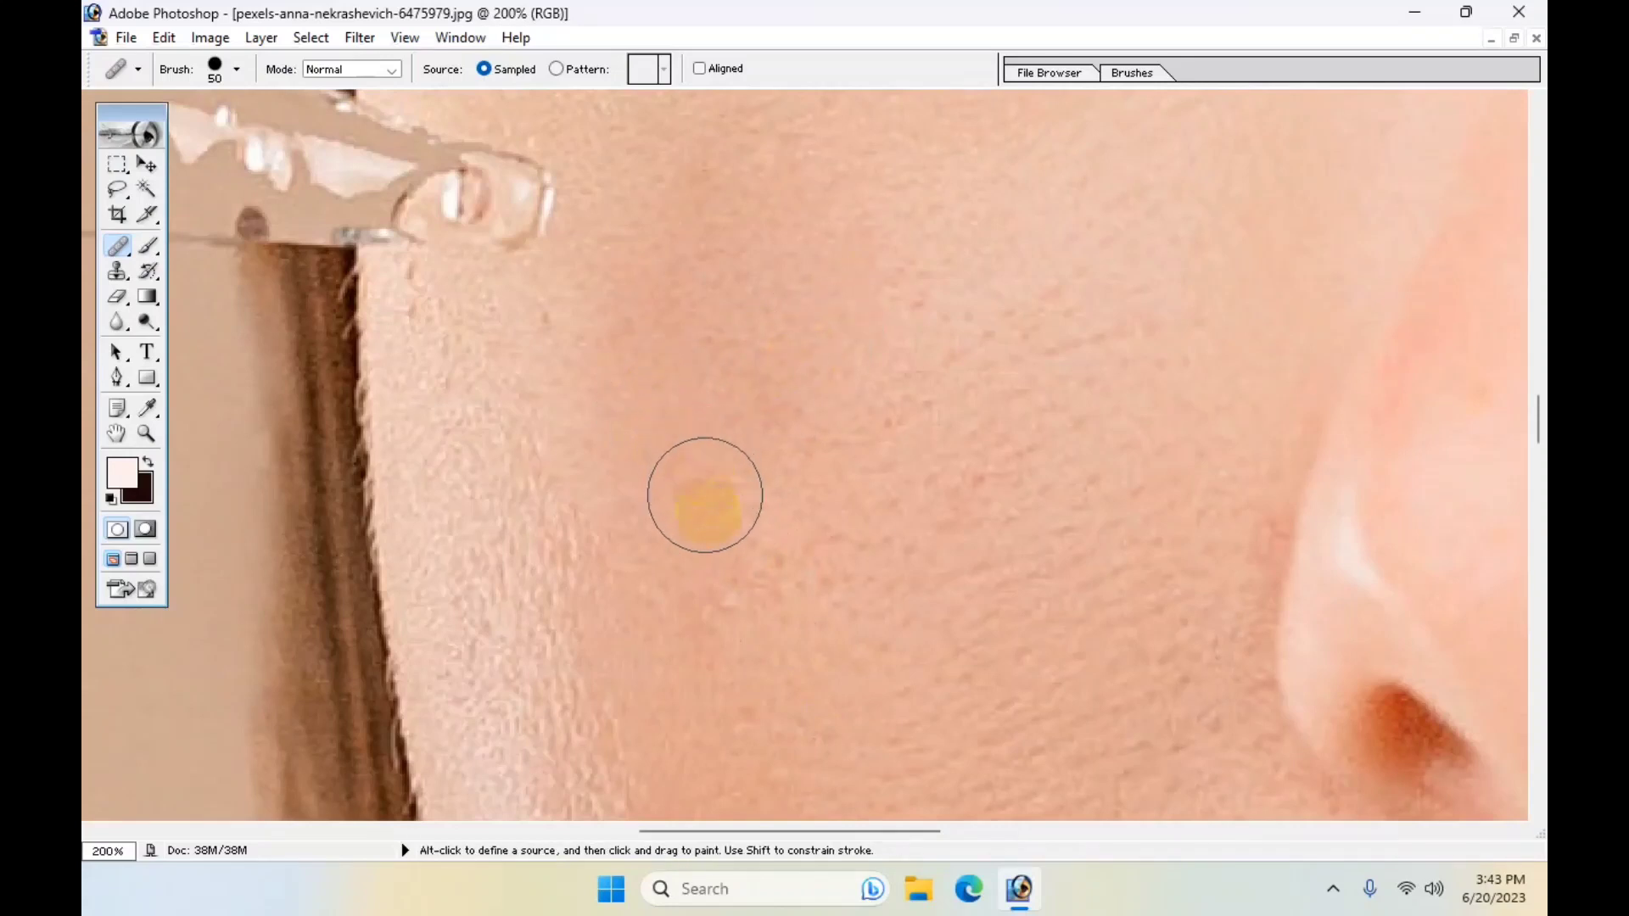
left_click(751, 576)
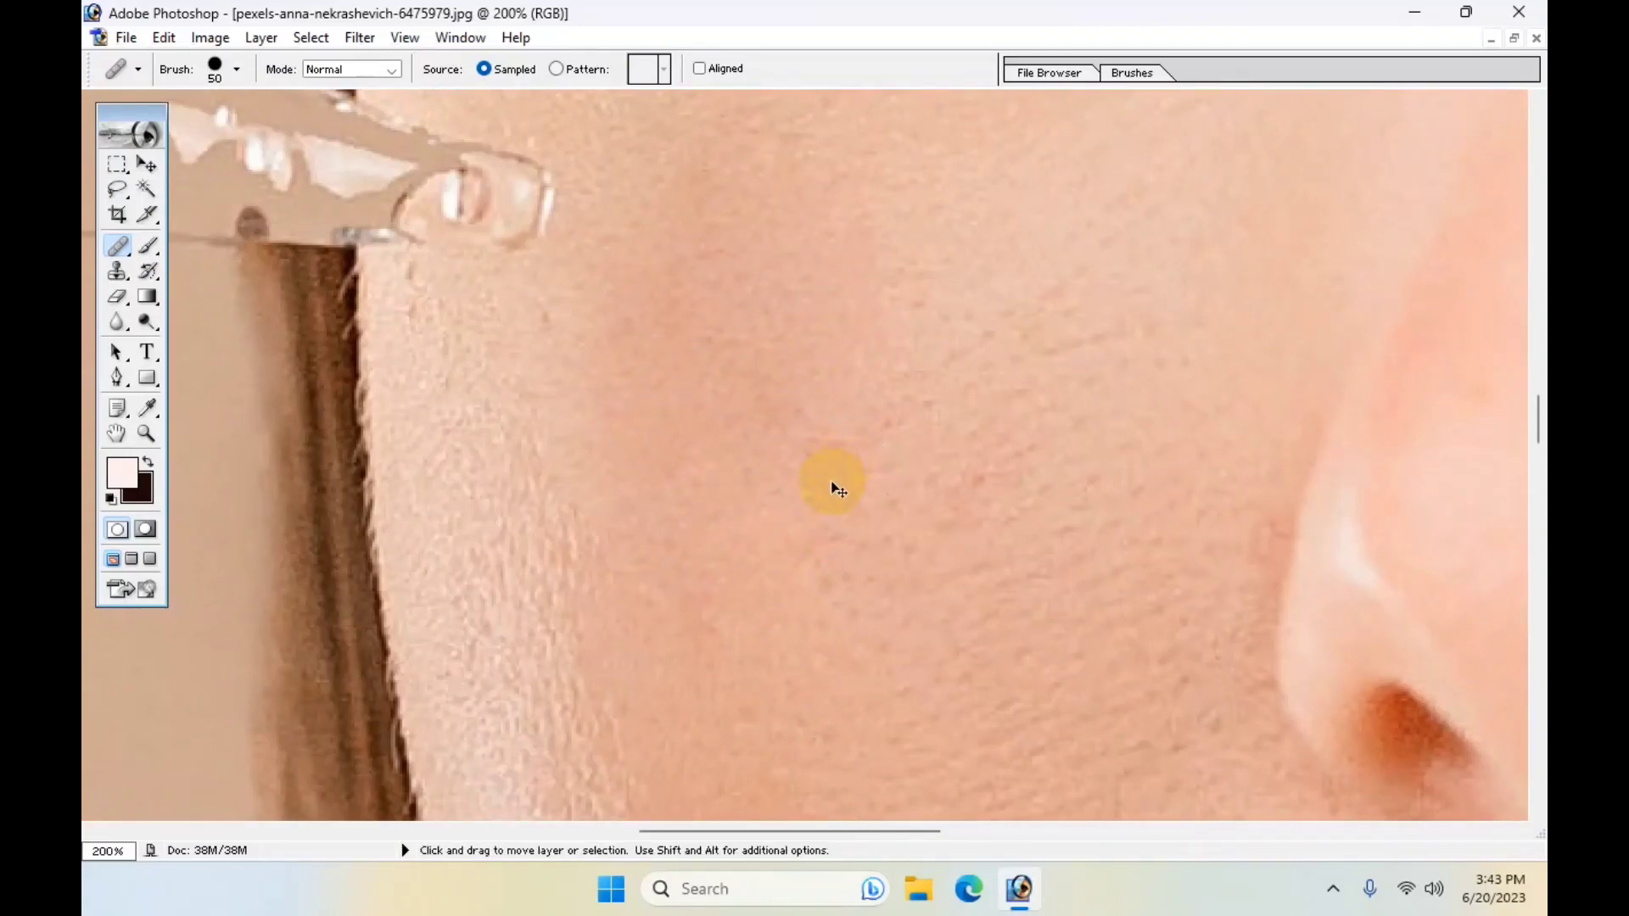
key("ctrl+minus")
key("ctrl+minus")
key("ctrl+minus")
key("ctrl+minus")
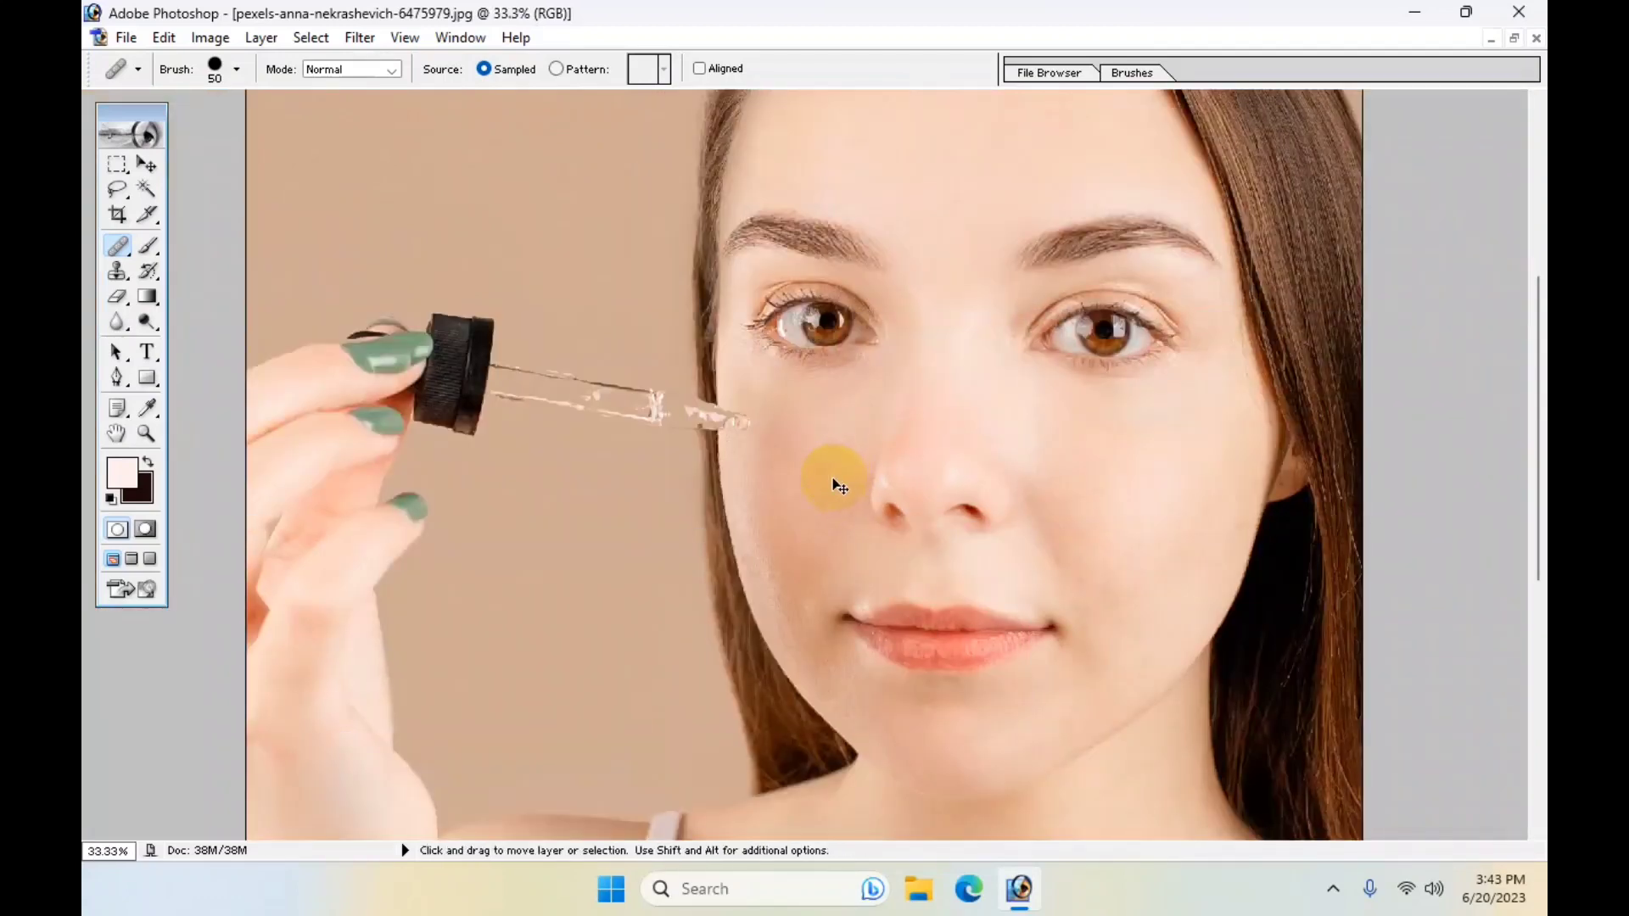
key("ctrl+minus")
key("ctrl+minus")
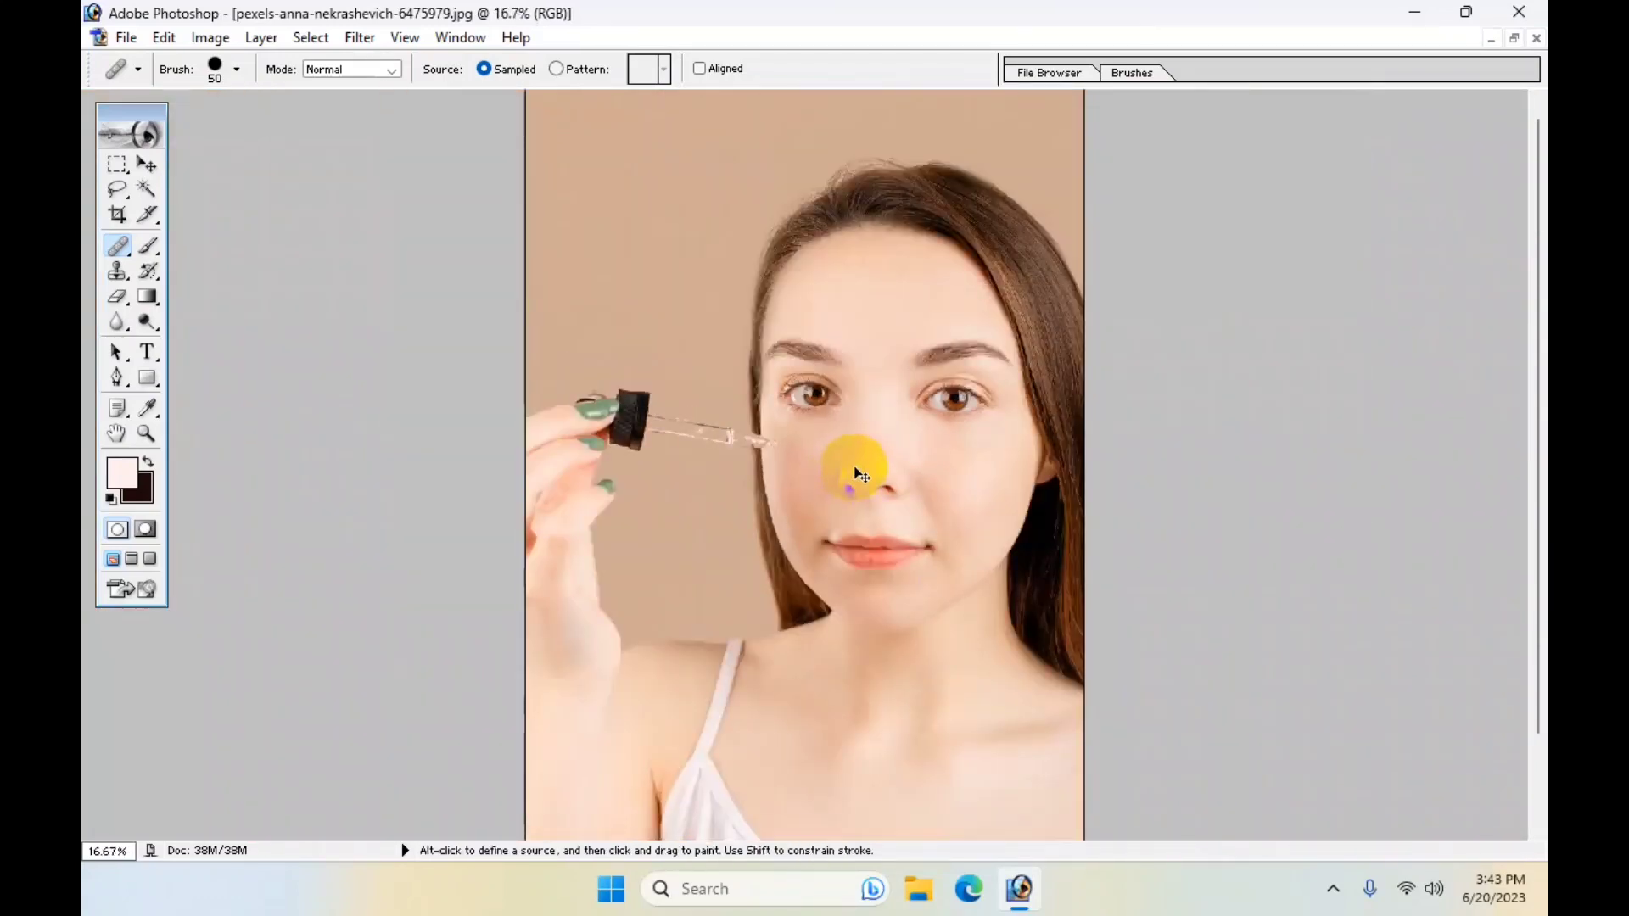
- Scroll through the whole retouched portrait at 25% to check the skin
key("ctrl+plus")
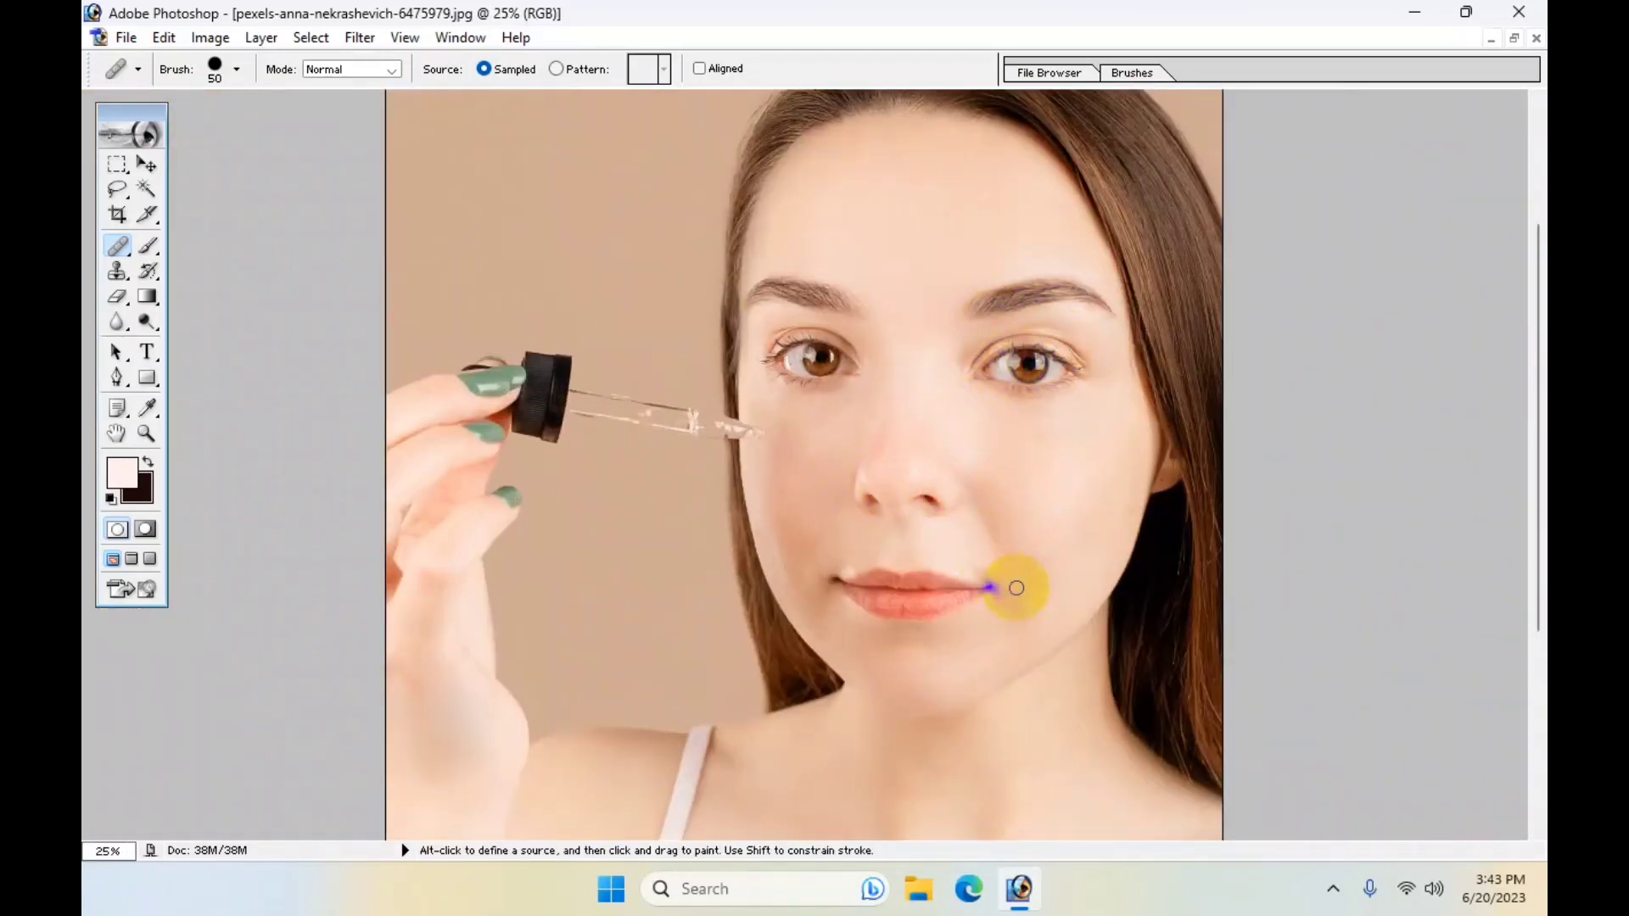
scroll(1017, 581, "down", 2)
scroll(1005, 564, "up", 3)
scroll(984, 525, "up", 2)
scroll(928, 575, "down", 2)
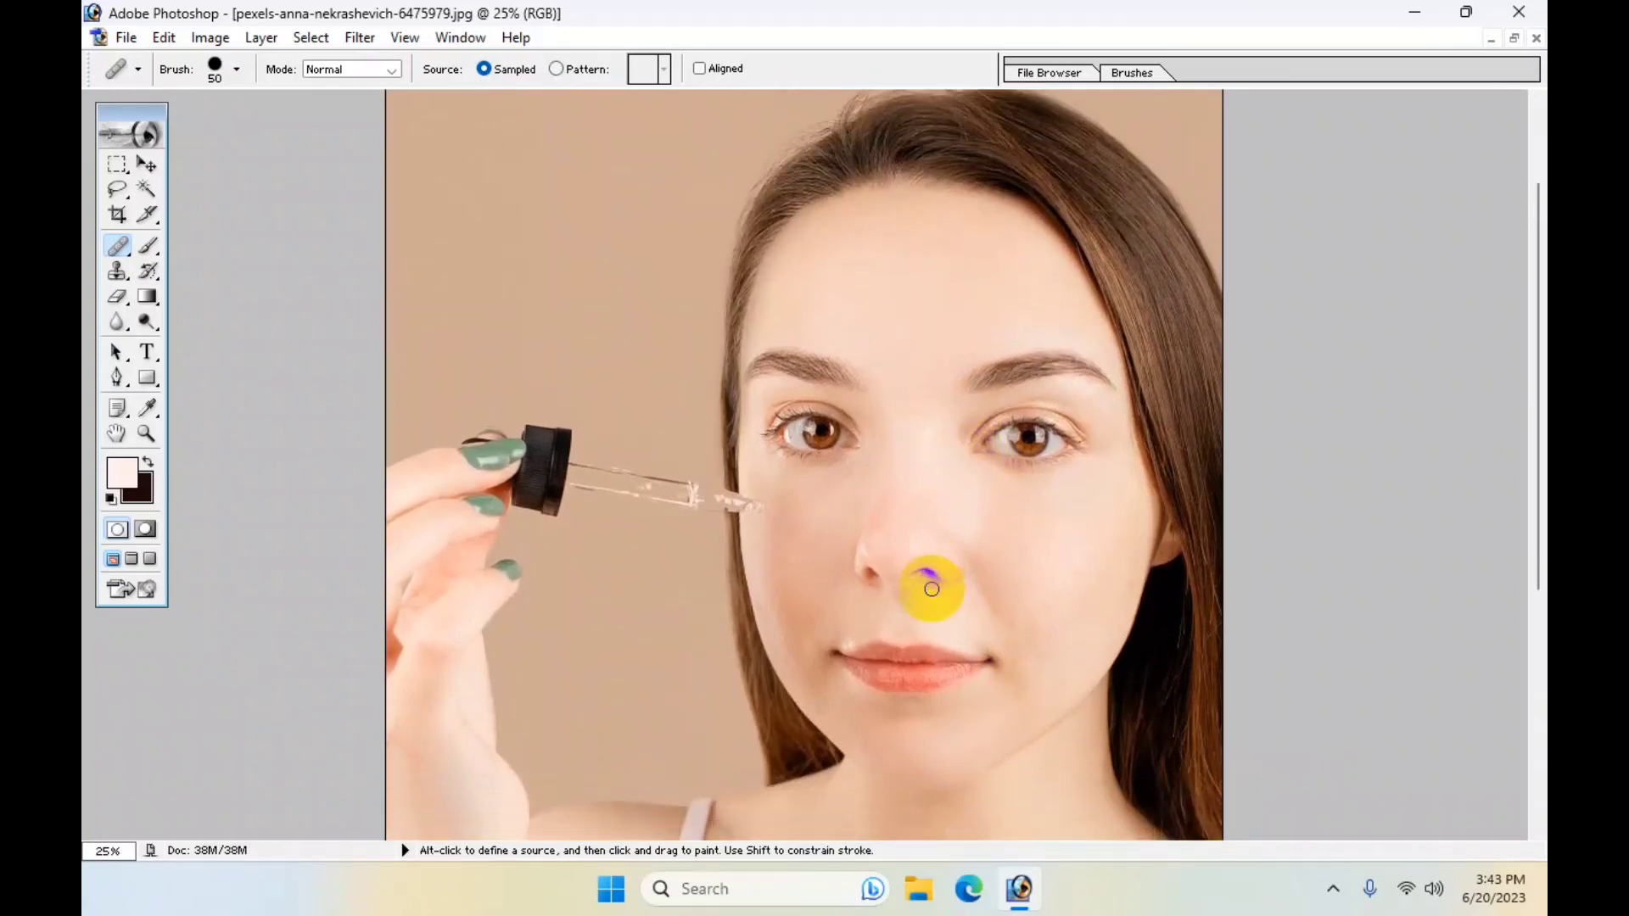
scroll(931, 586, "up", 2)
scroll(932, 585, "down", 1)
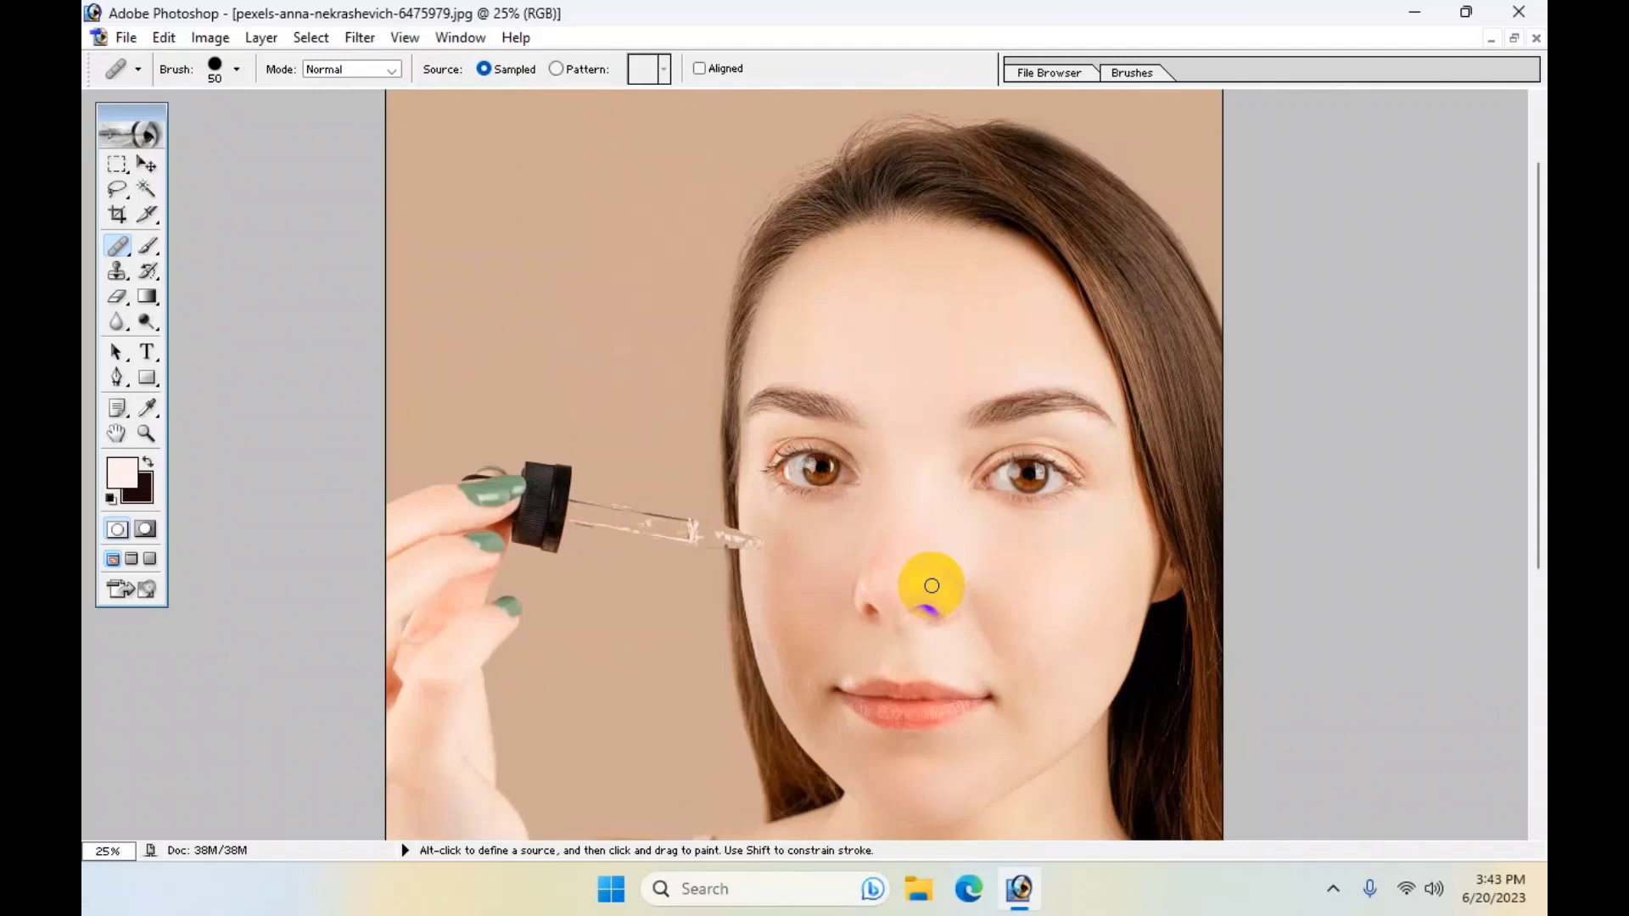
scroll(931, 585, "down", 2)
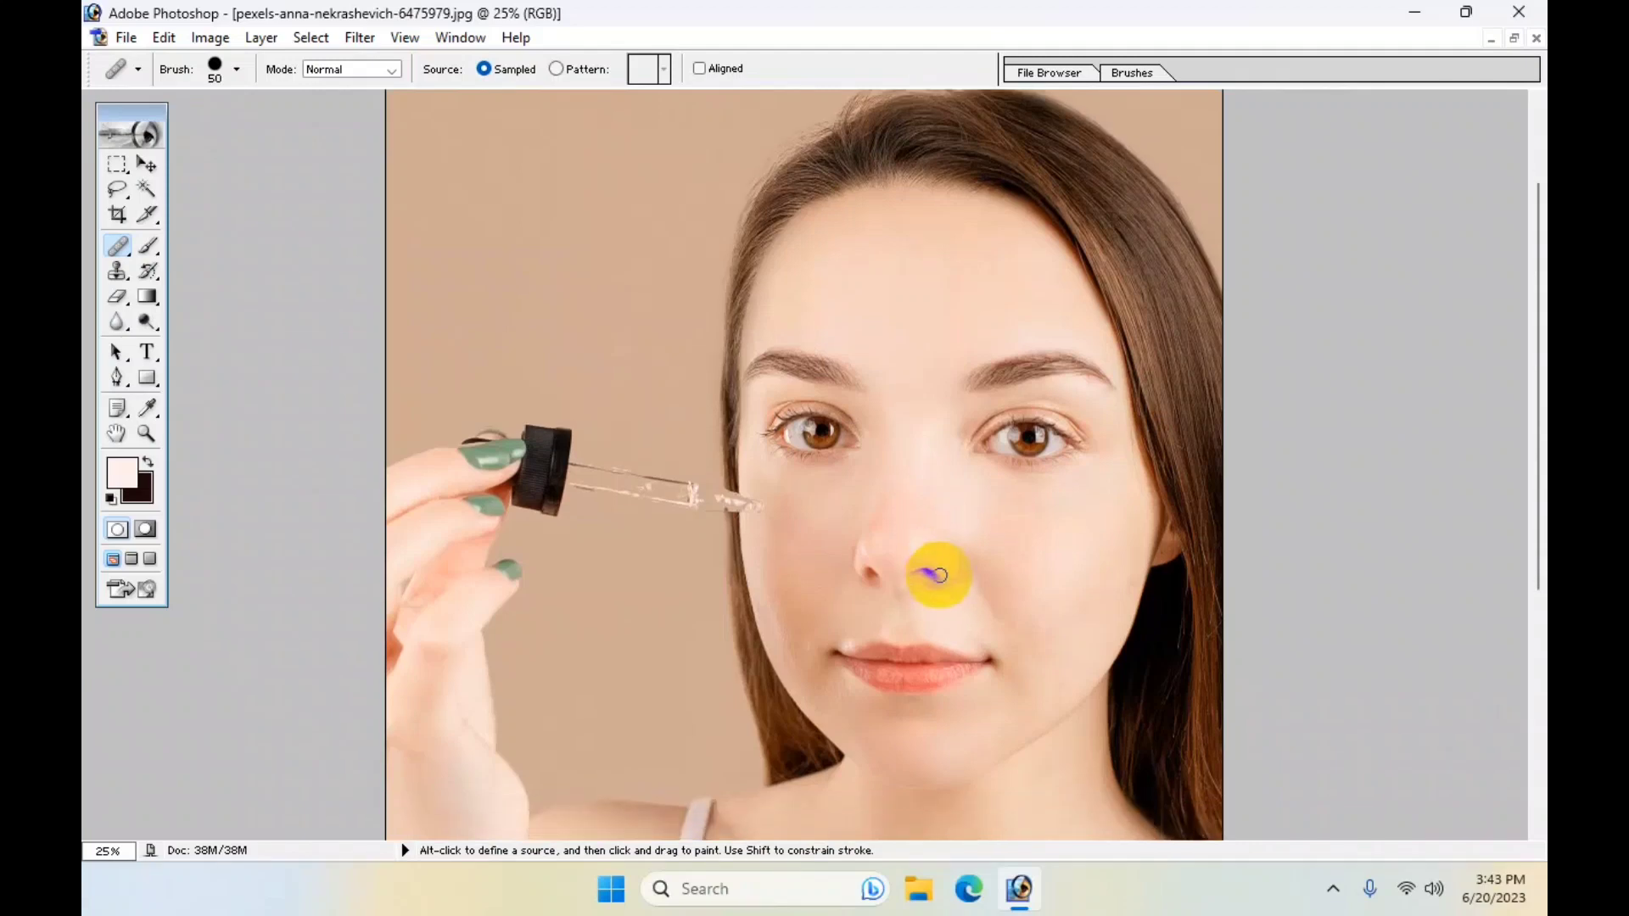
- Restore the retouched image to a floating window and open the original pexels photo
left_click(1514, 39)
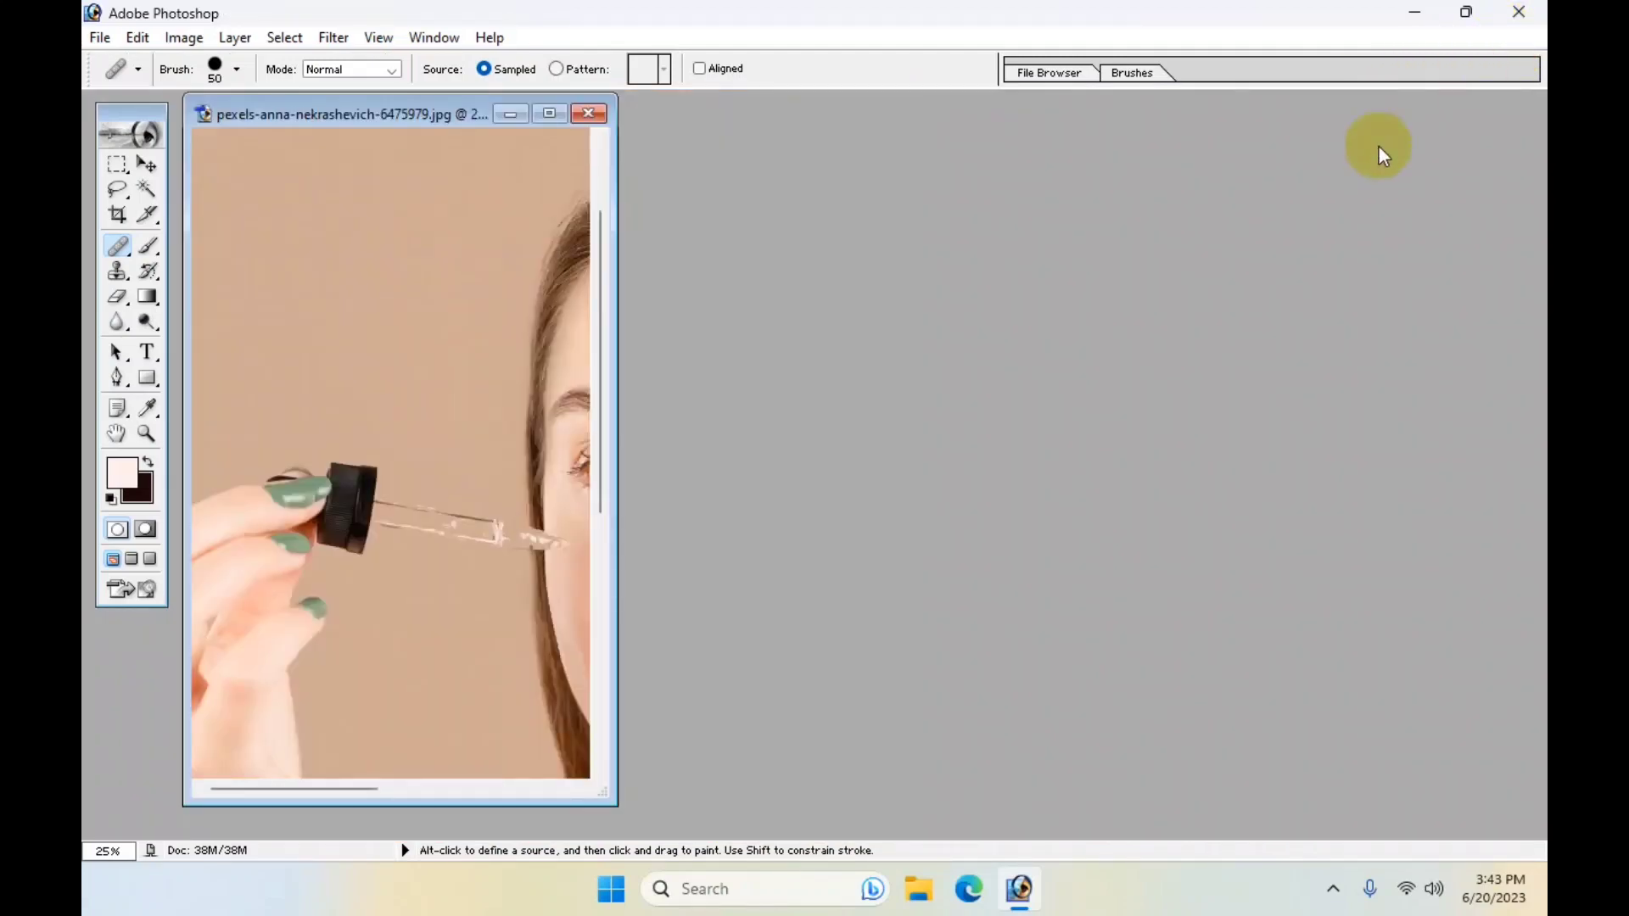
double_click(1030, 308)
double_click(557, 345)
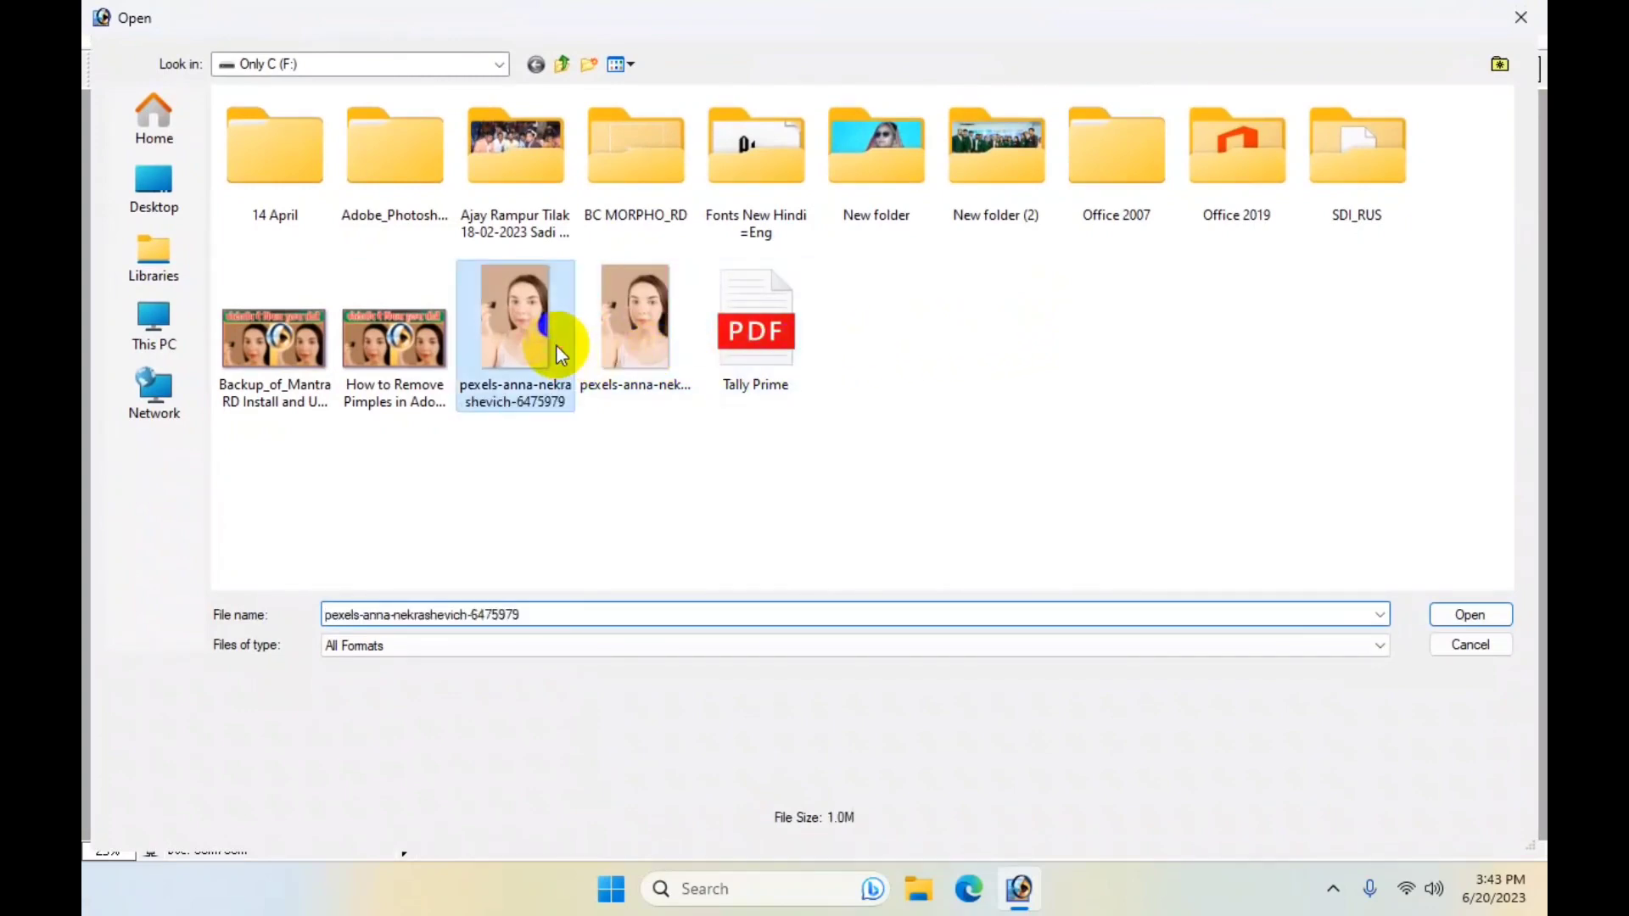
- Rename the original pexels copy to fgf, dismiss the error, and open fgf.jpg
double_click(695, 295)
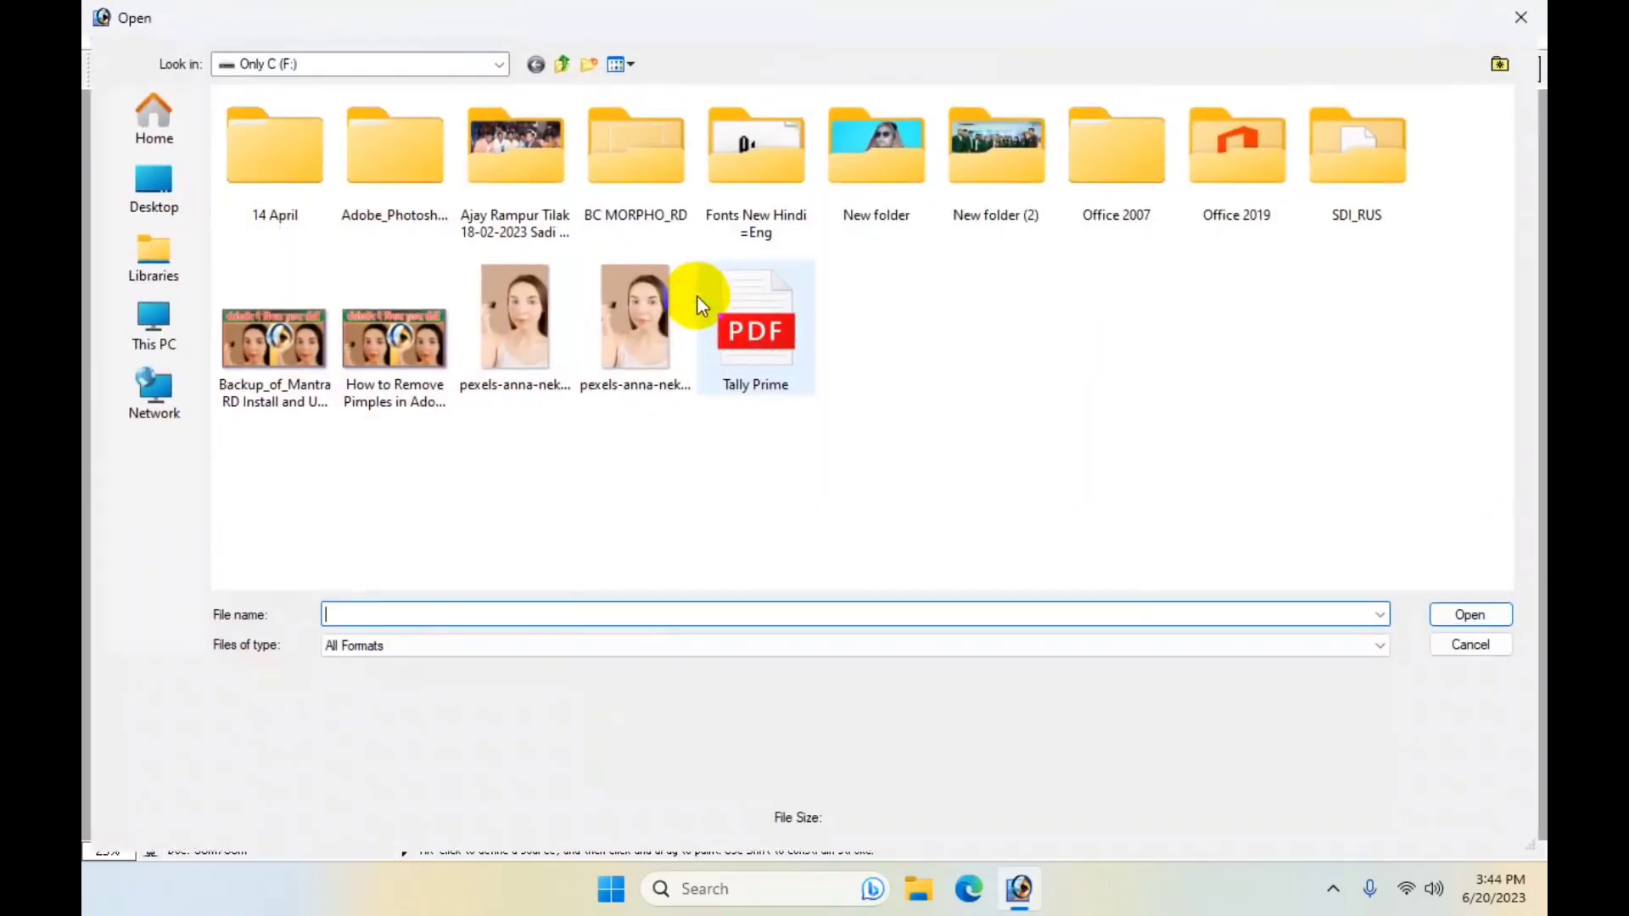
left_click(540, 338)
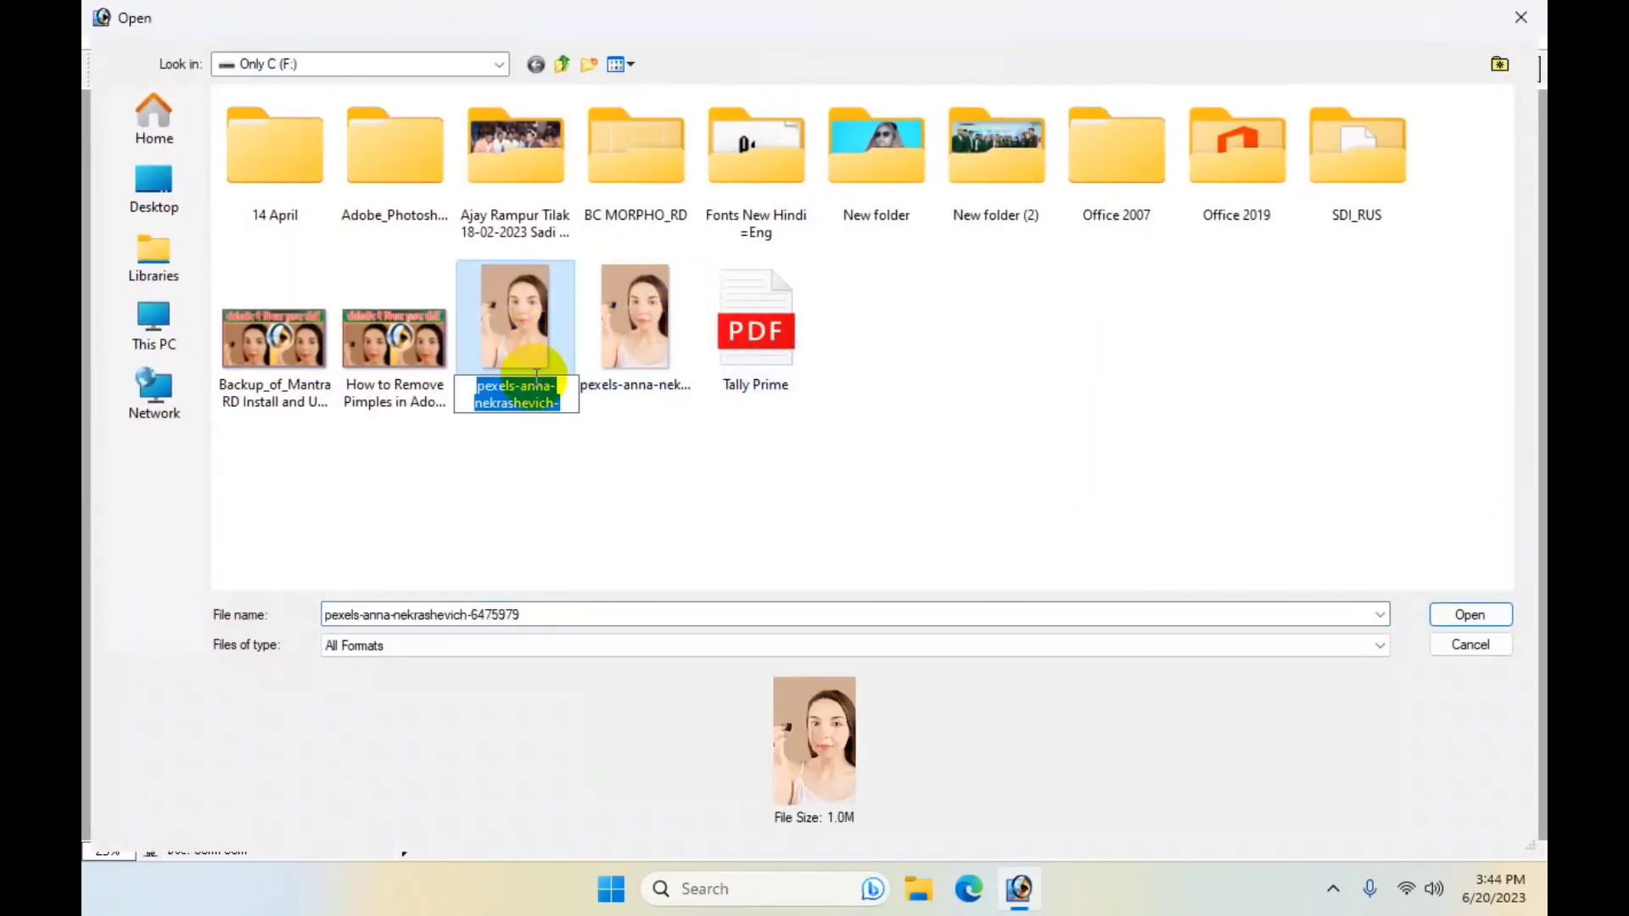
type("fgf")
key("Return")
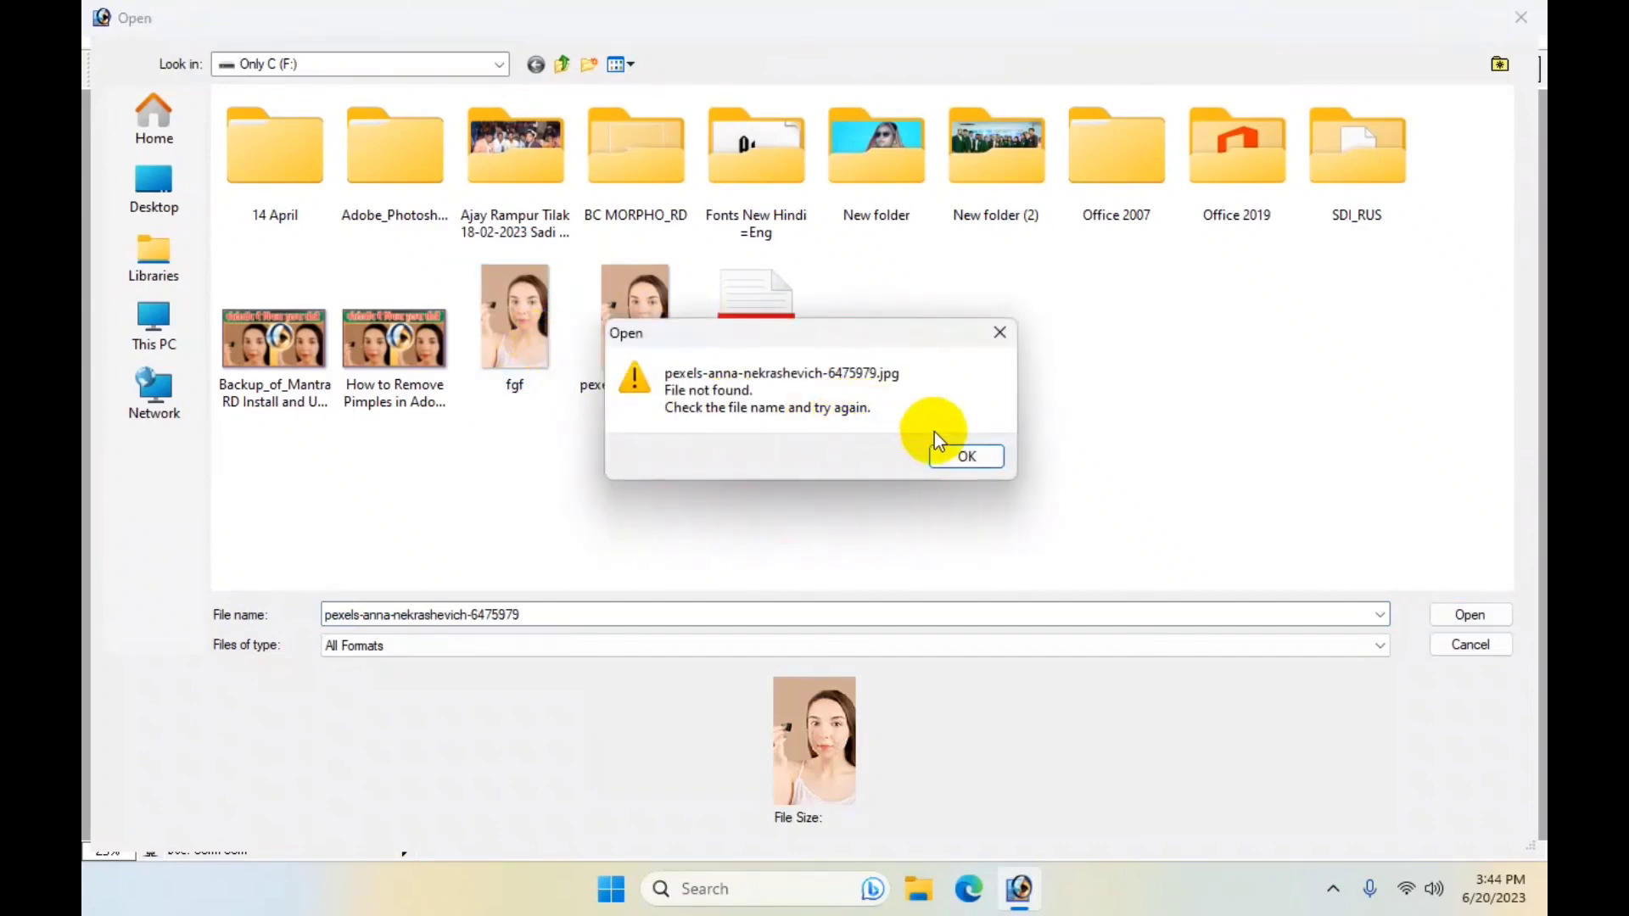
left_click(959, 454)
double_click(543, 330)
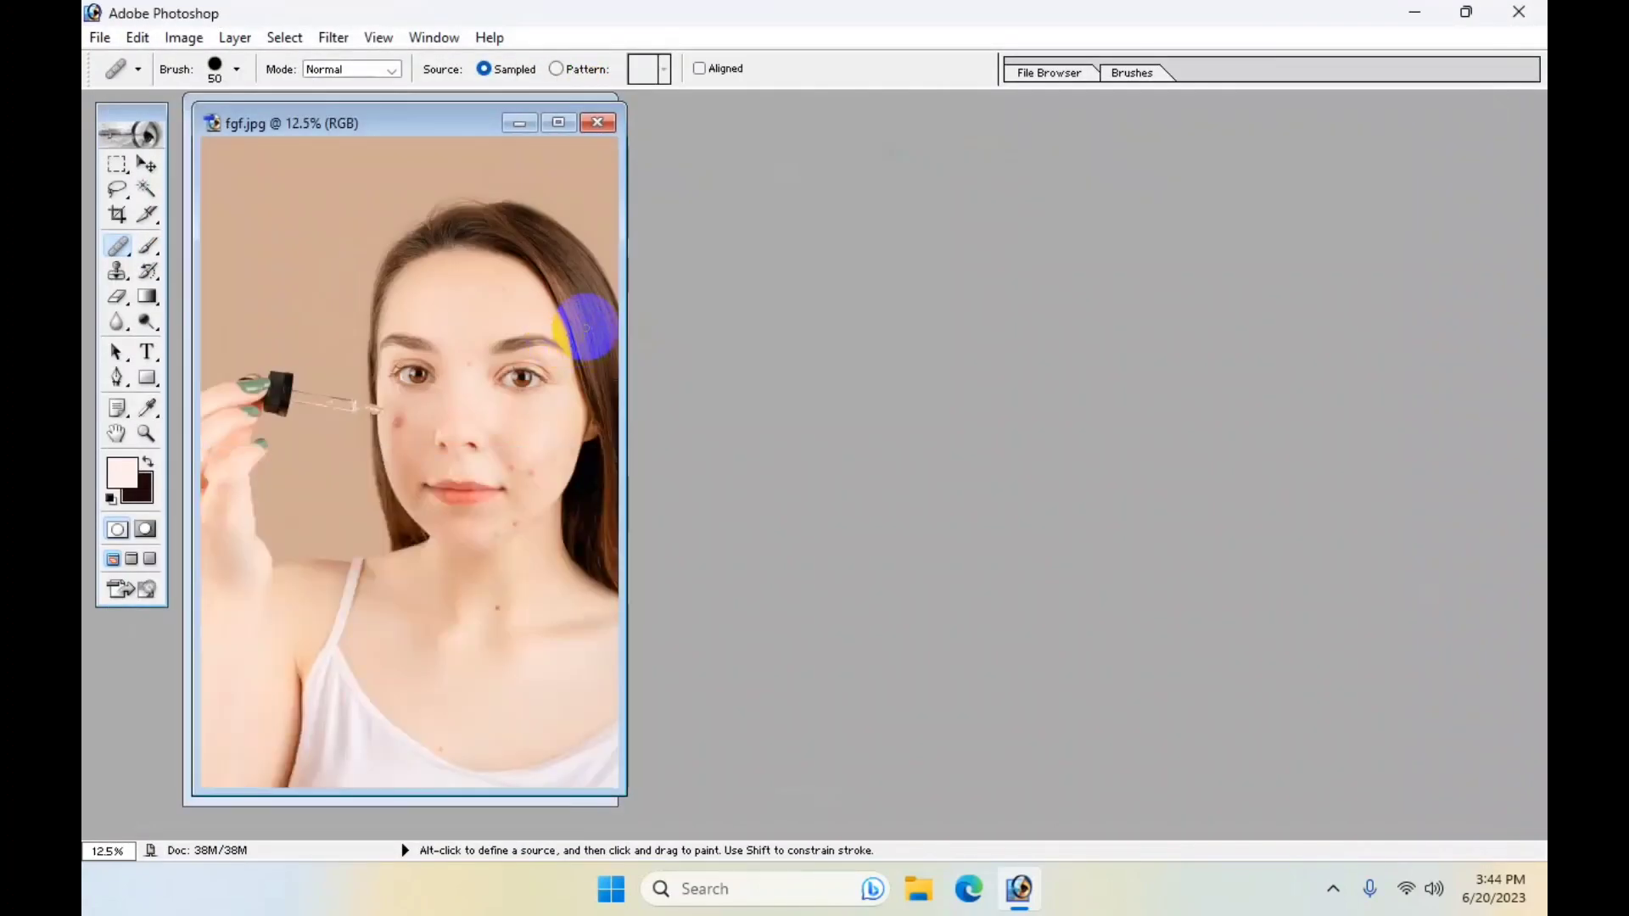
- Move fgf.jpg to the right and widen both document windows
left_click_drag(444, 123, 990, 125)
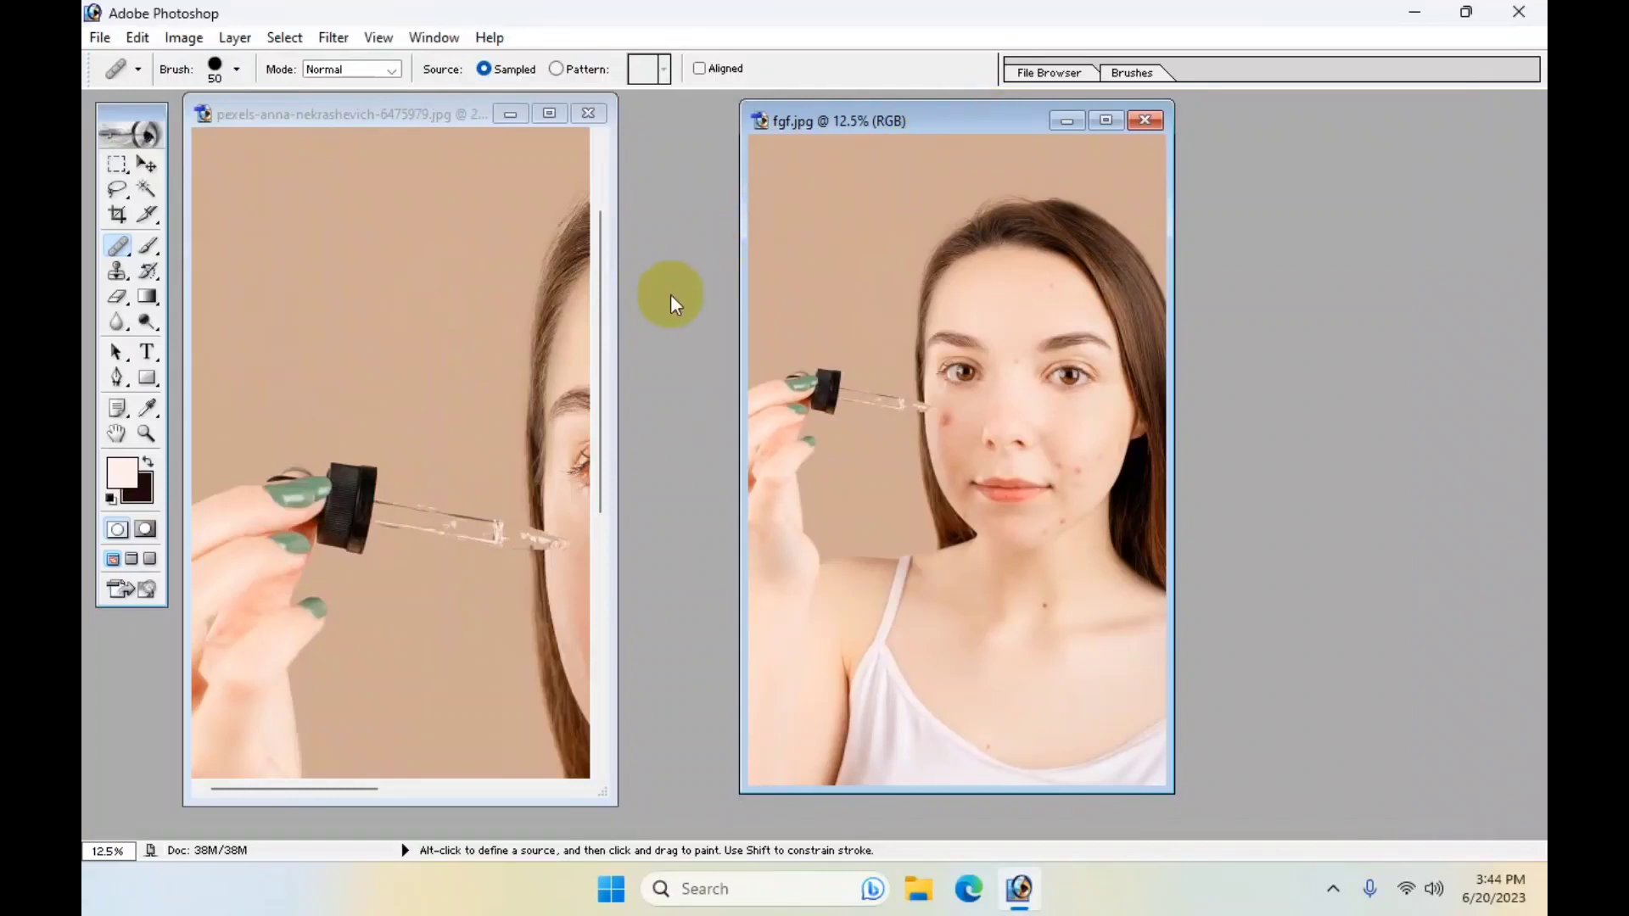
left_click_drag(617, 355, 773, 375)
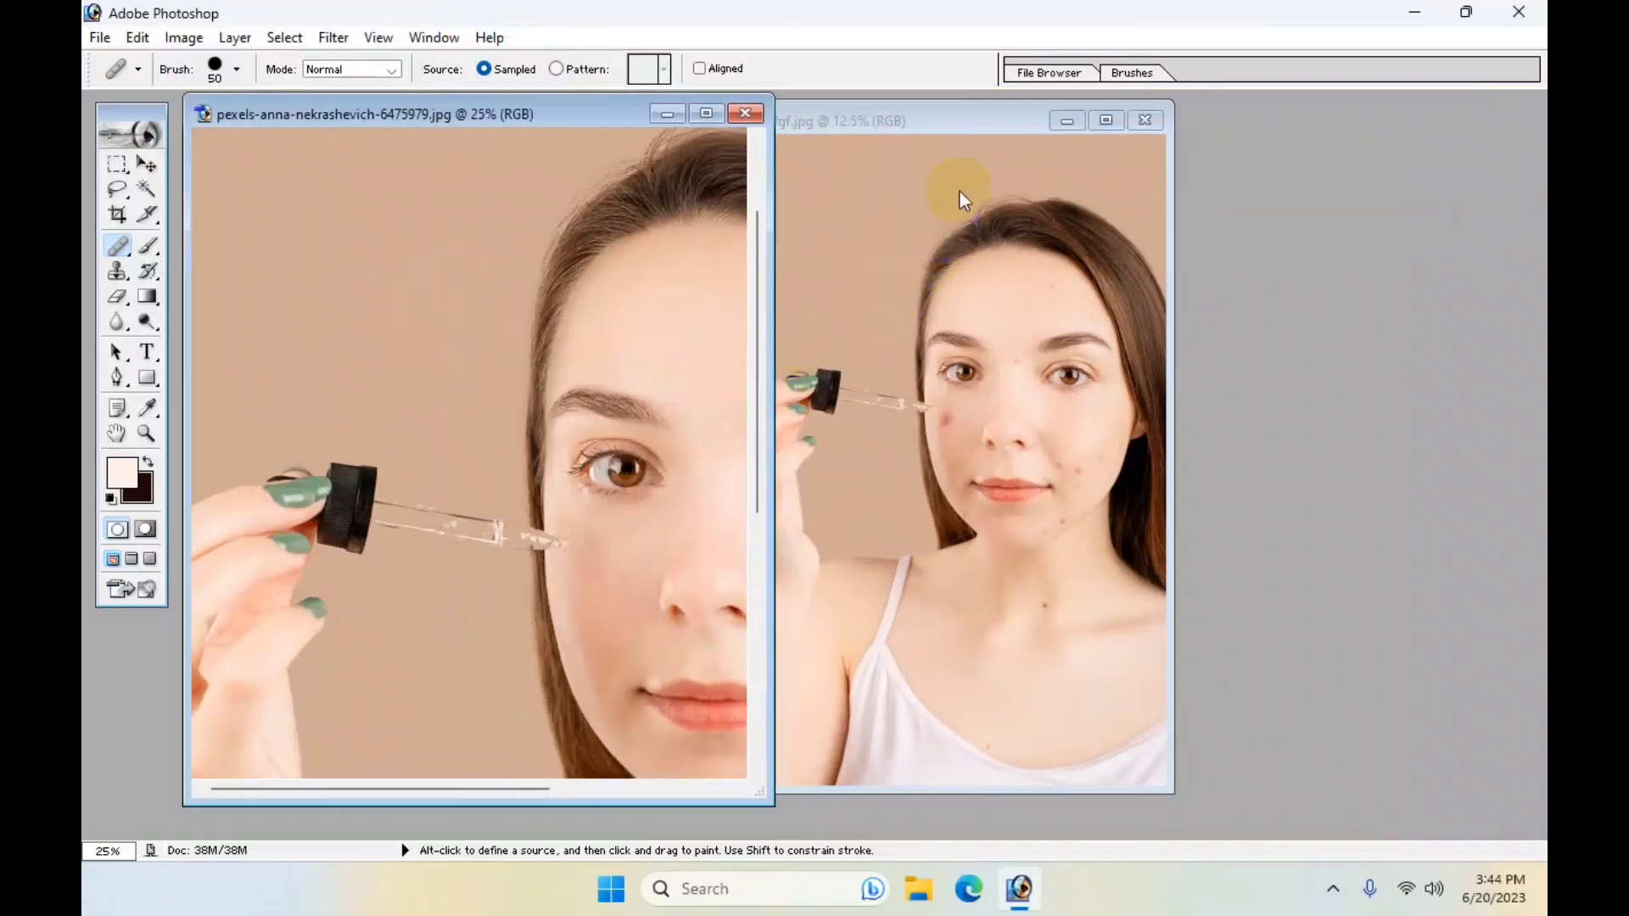
left_click_drag(1174, 284, 1442, 289)
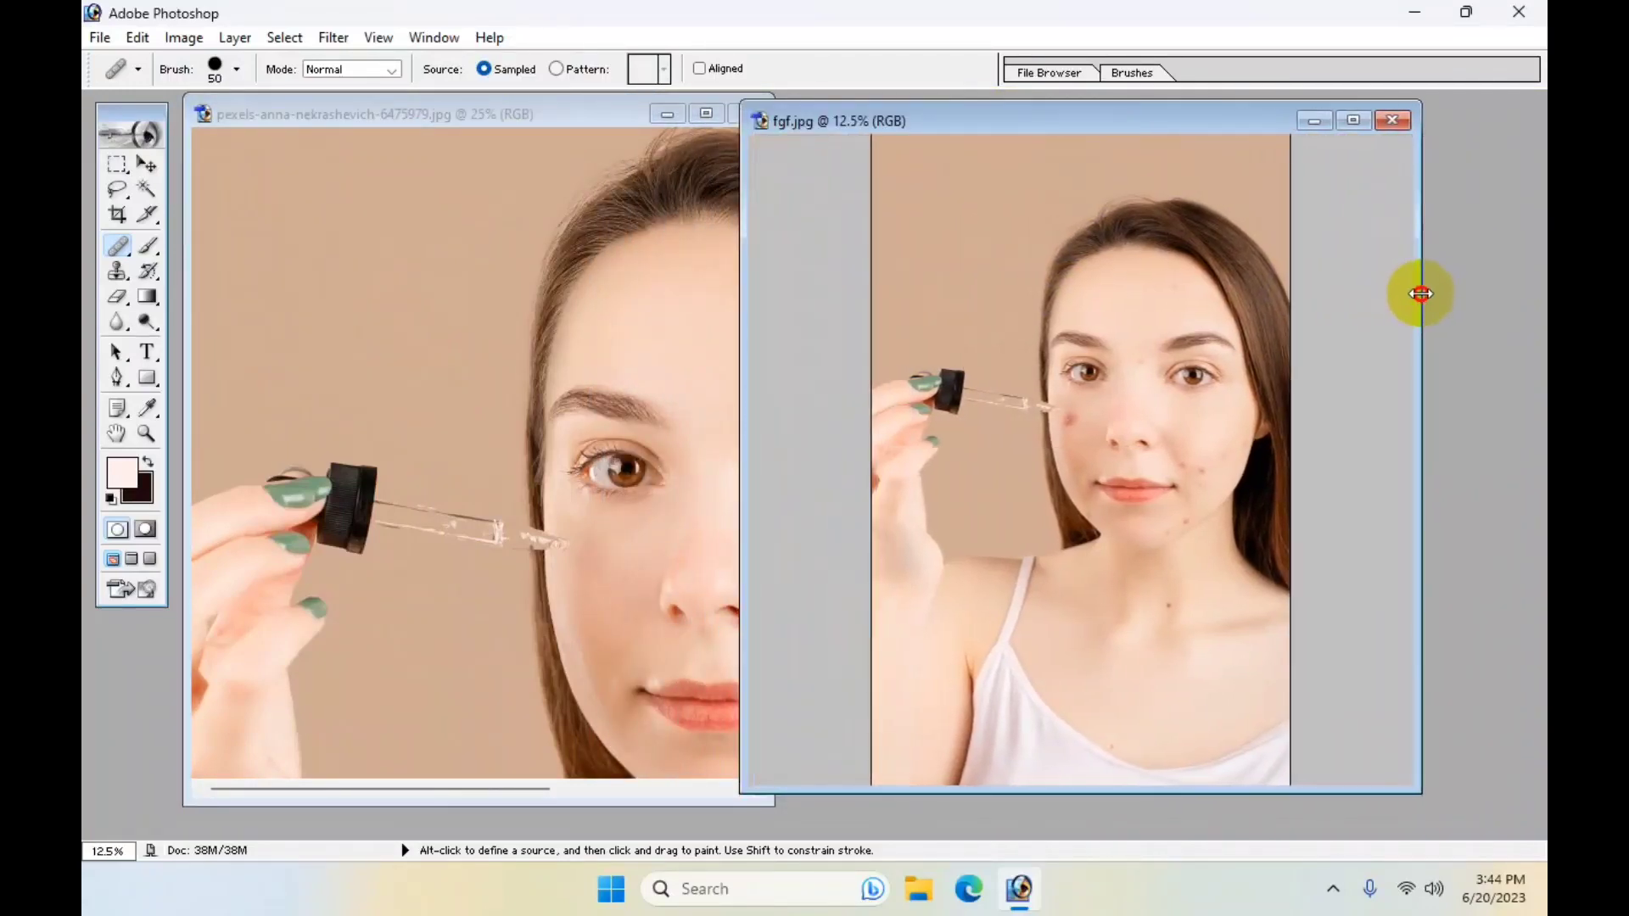
- Zoom and pan fgf.jpg to frame the whole blemished face at 33.3%
key("ctrl+plus")
key("ctrl+plus")
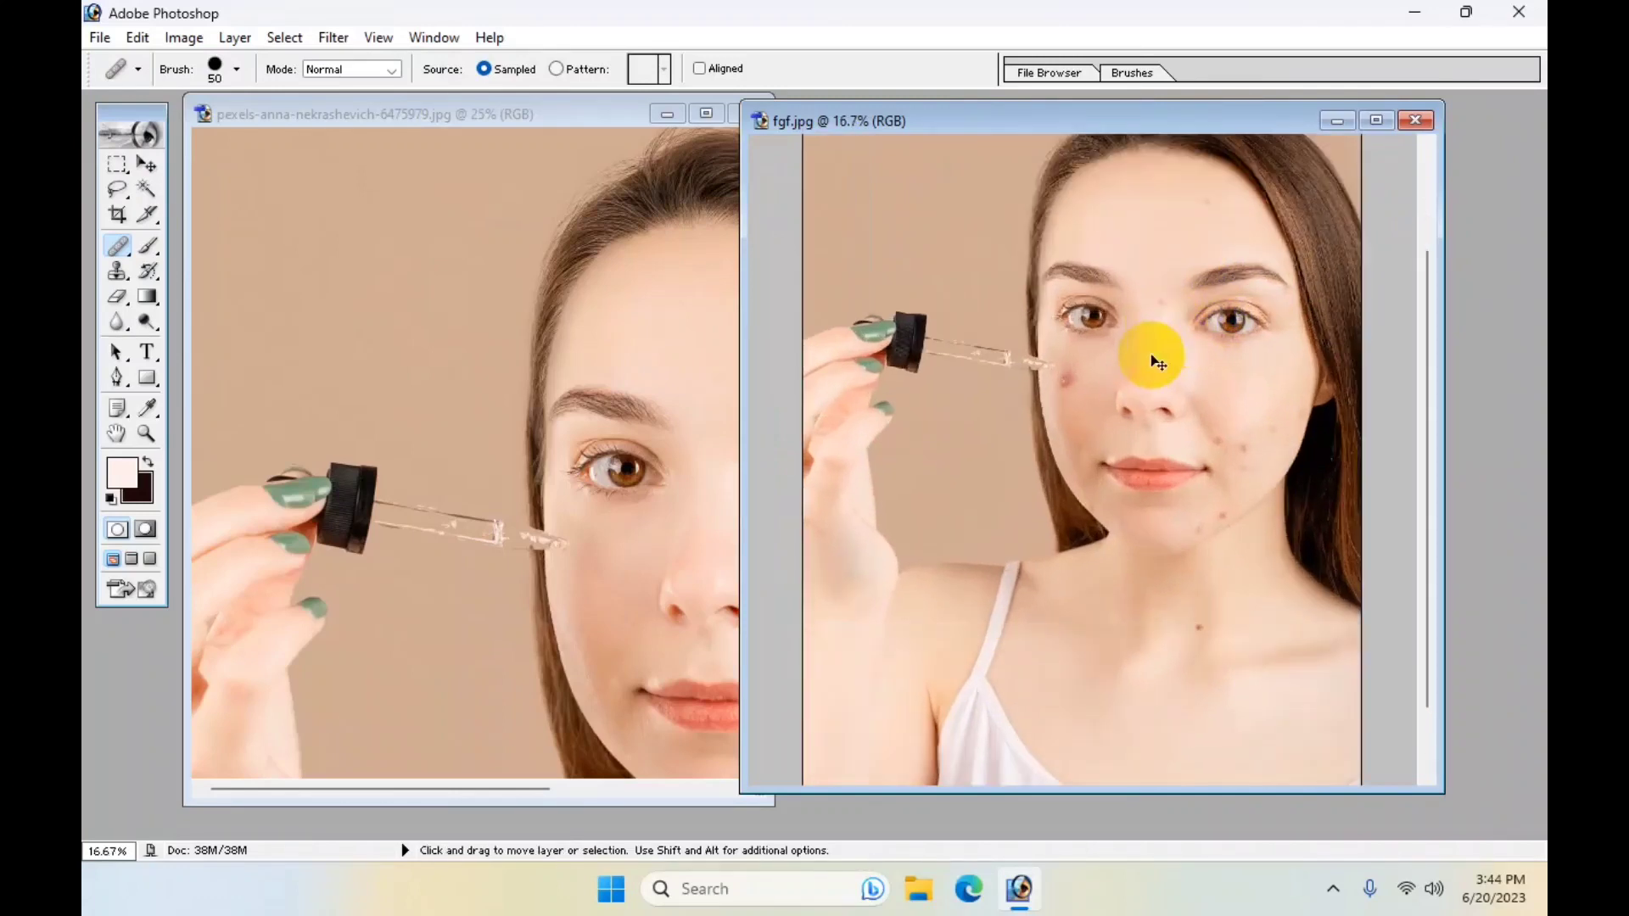
key("ctrl+plus")
key("ctrl+plus")
mouse_move(1134, 338)
left_mouse_down()
mouse_move(842, 503)
mouse_move(867, 490)
left_mouse_up()
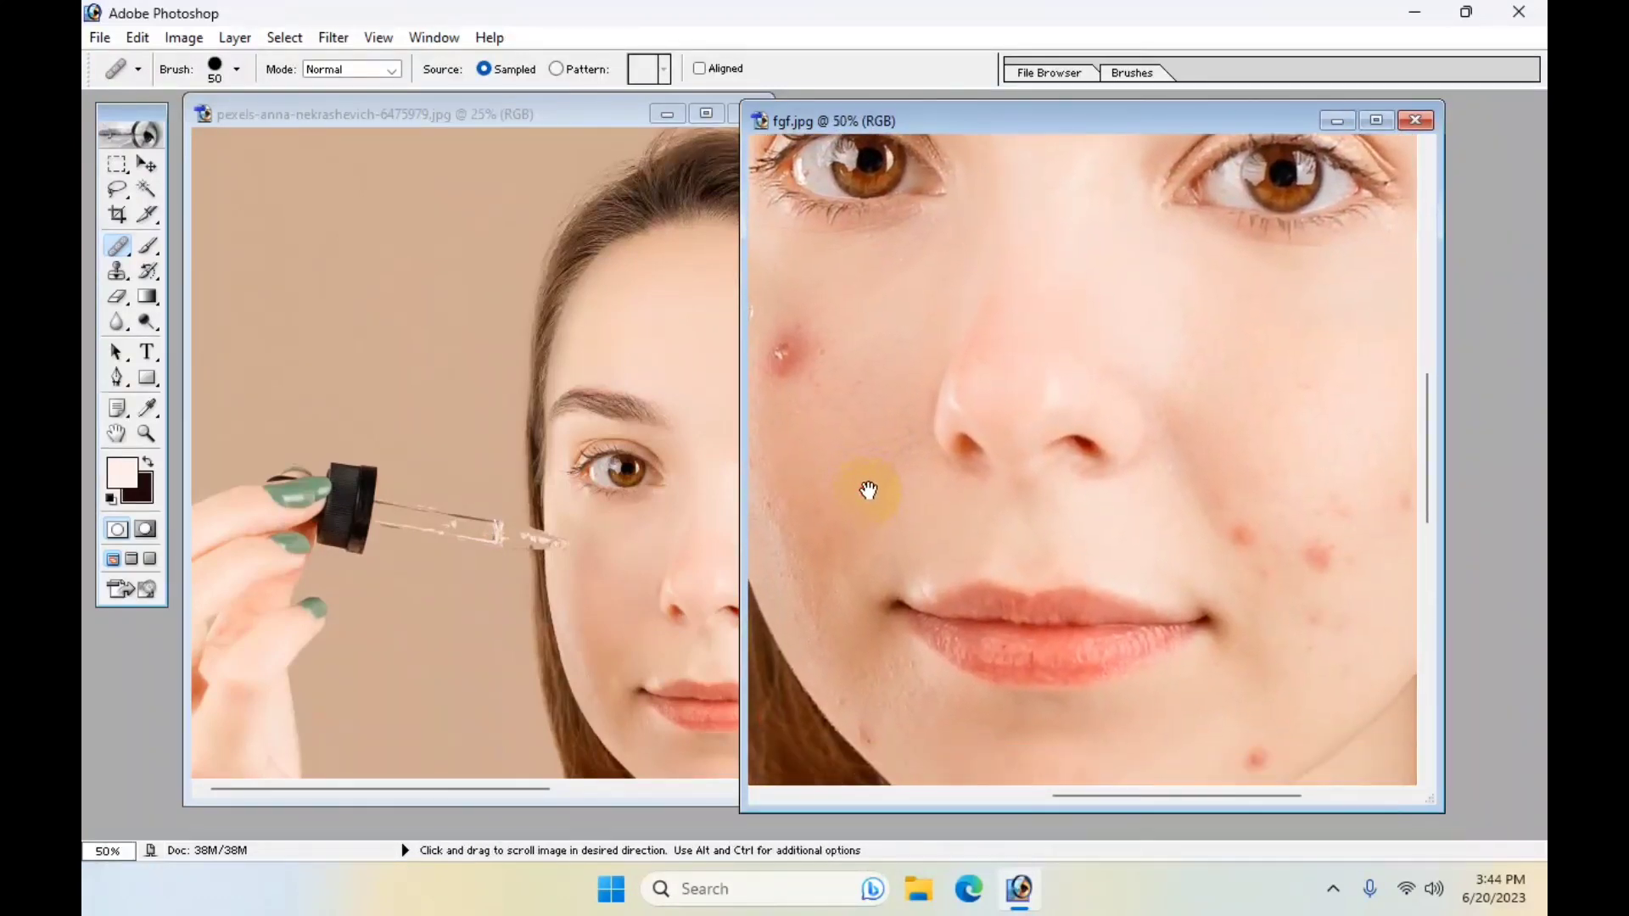
key("ctrl+plus")
key("ctrl+minus")
key("ctrl+minus")
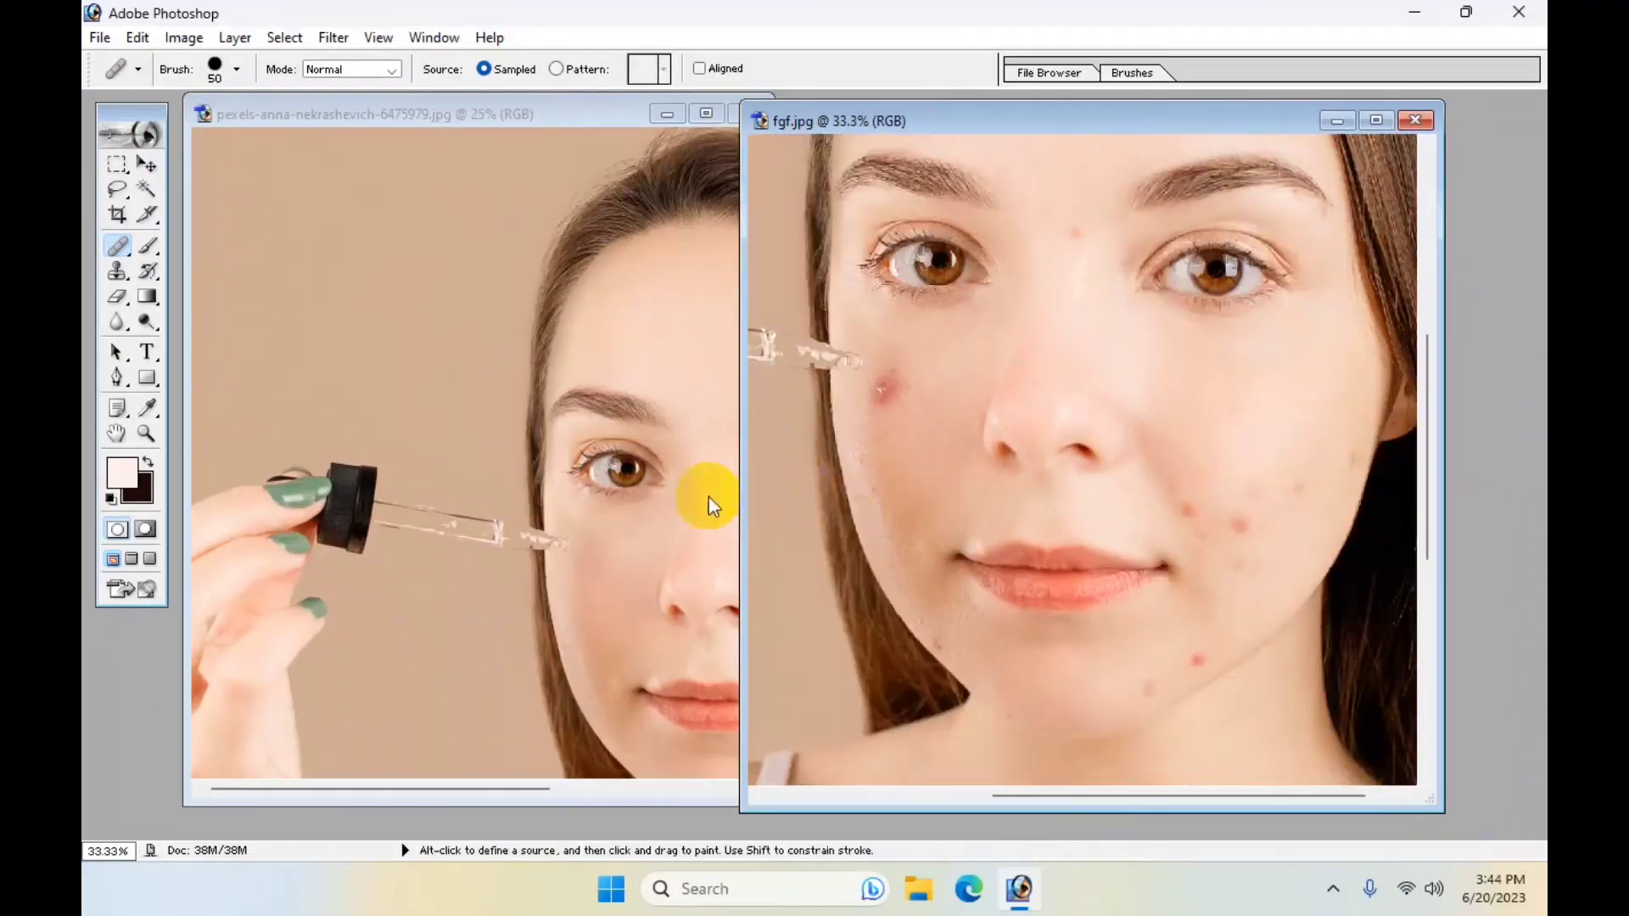
left_click(526, 124)
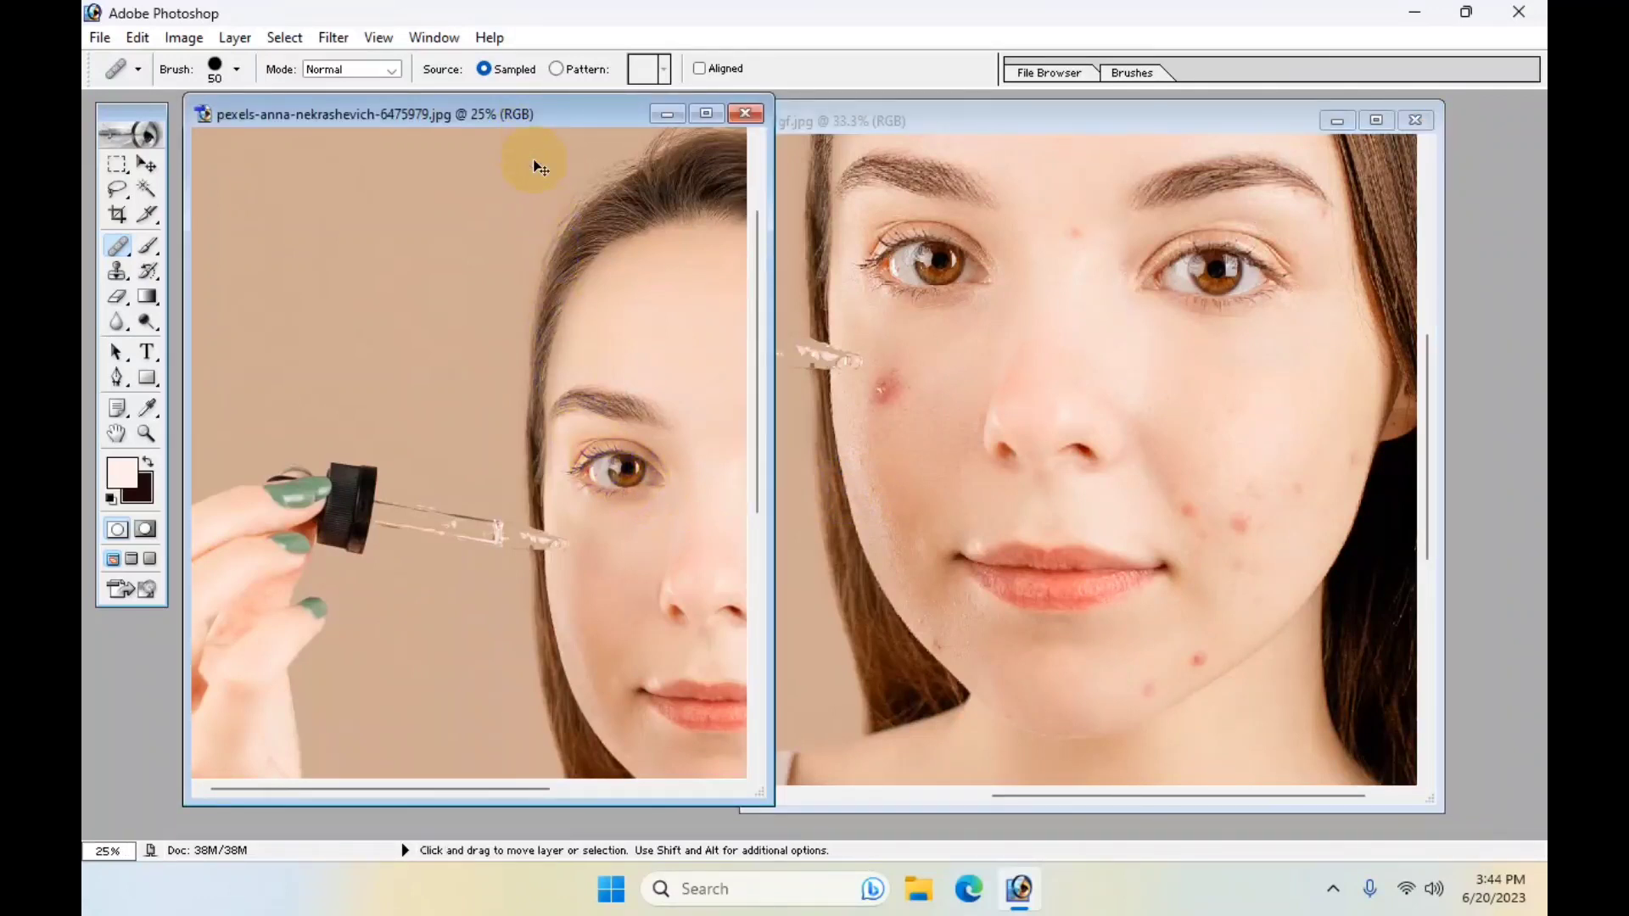
- Fit the retouched image, widen its window, and zoom it to 33.3% to match fgf.jpg
key("ctrl+0")
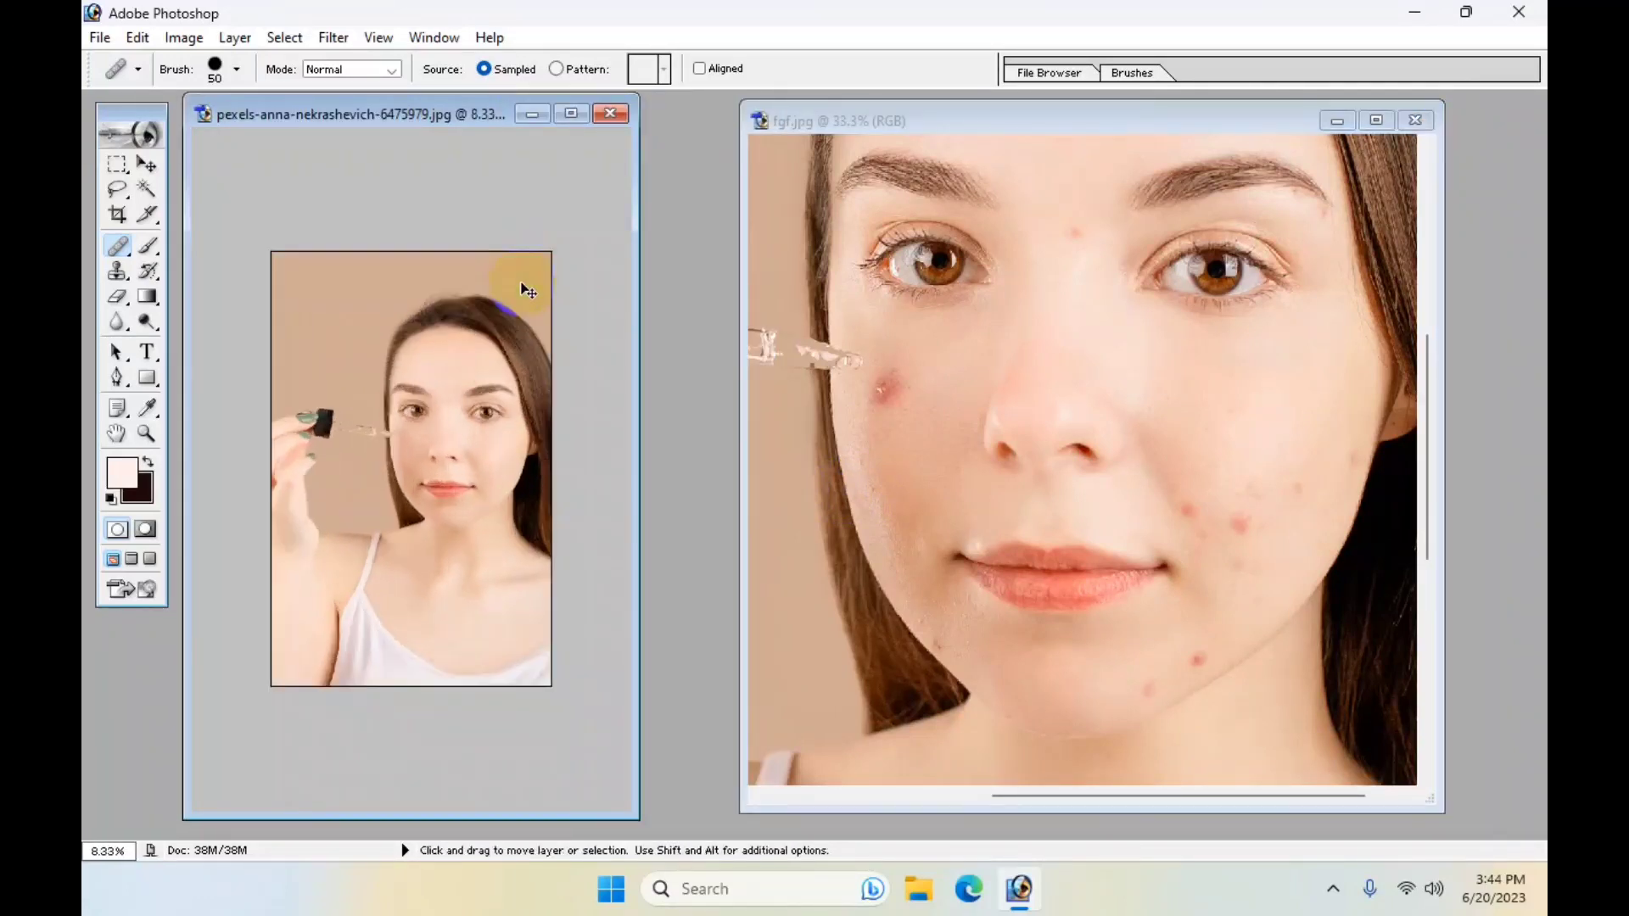
key("ctrl+plus")
key("ctrl+plus")
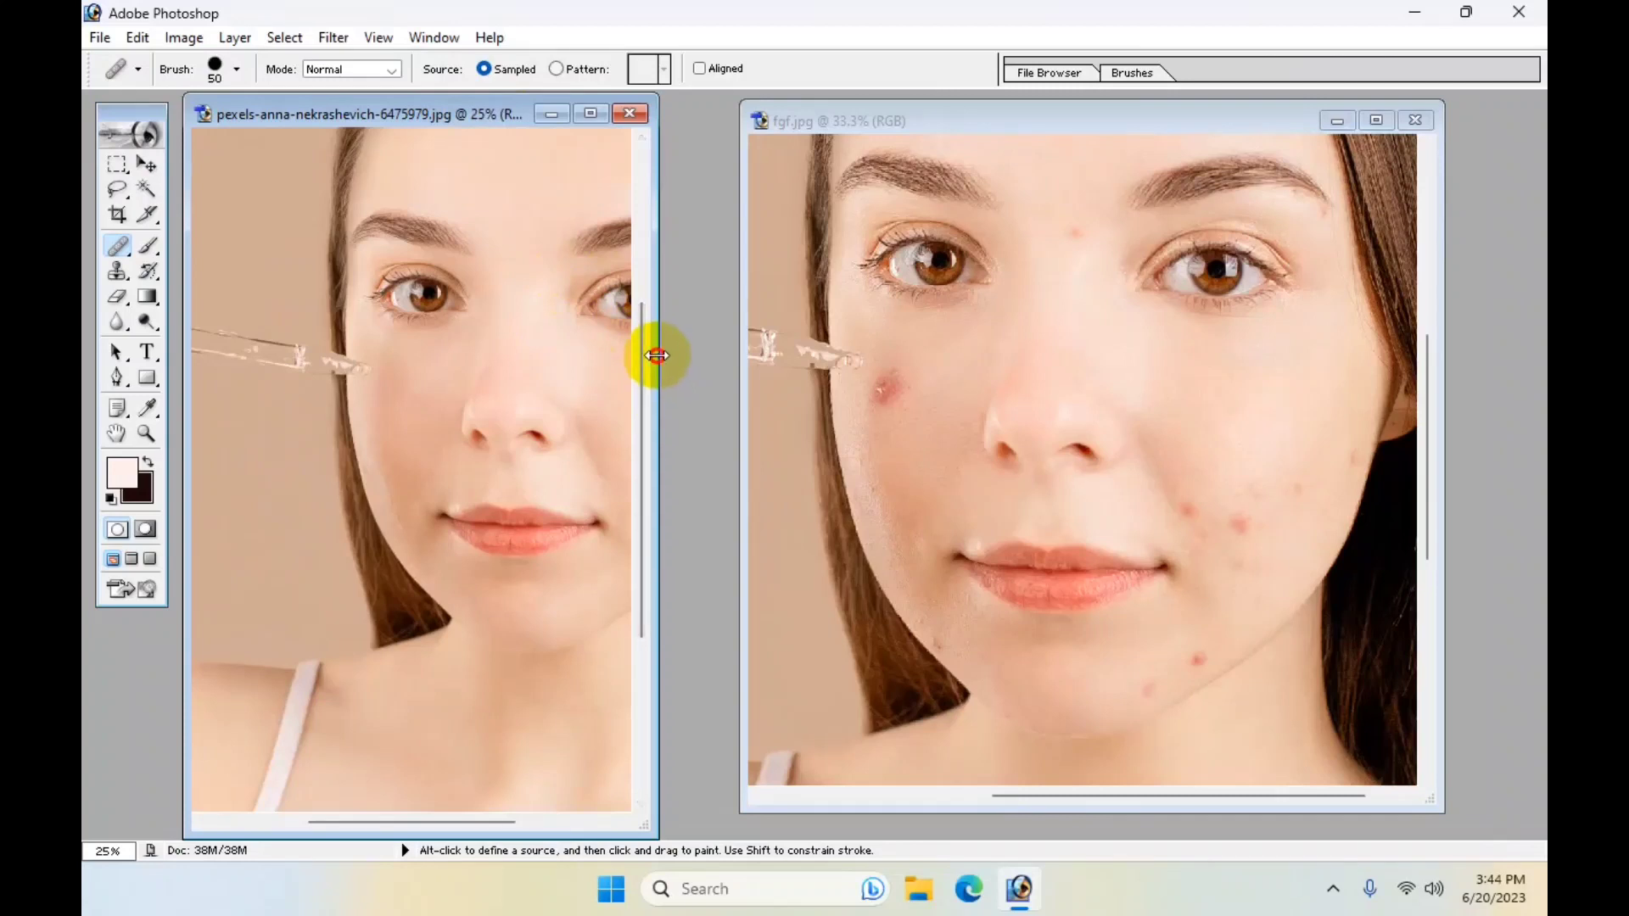
mouse_move(657, 356)
left_mouse_down()
mouse_move(753, 363)
mouse_move(563, 465)
mouse_move(593, 341)
left_mouse_up()
key("ctrl+plus")
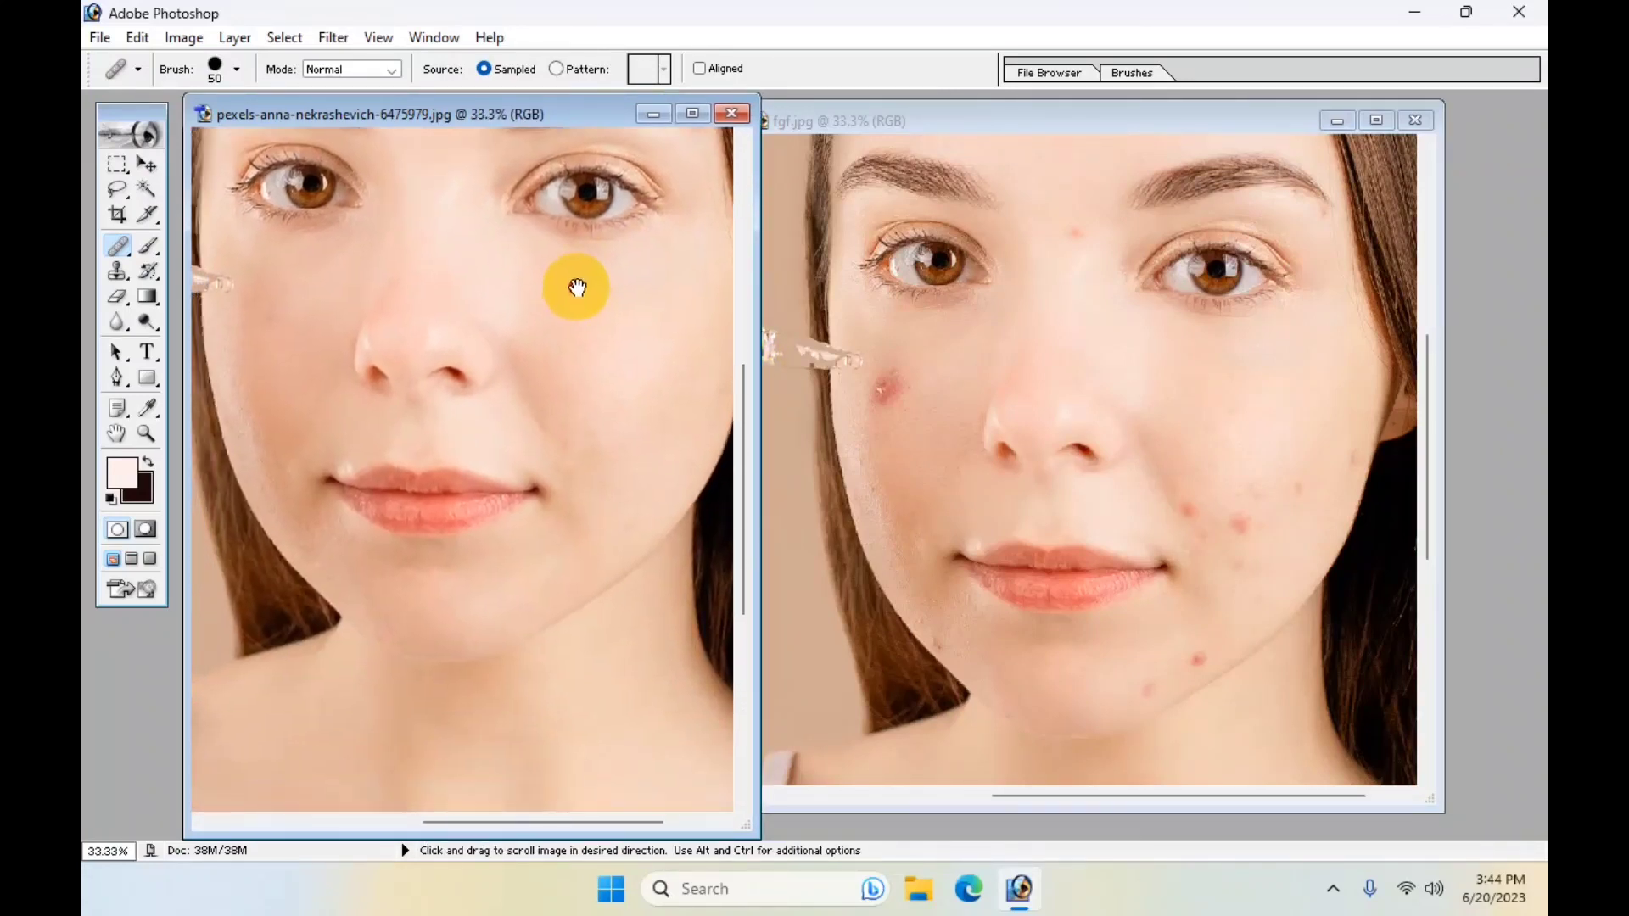